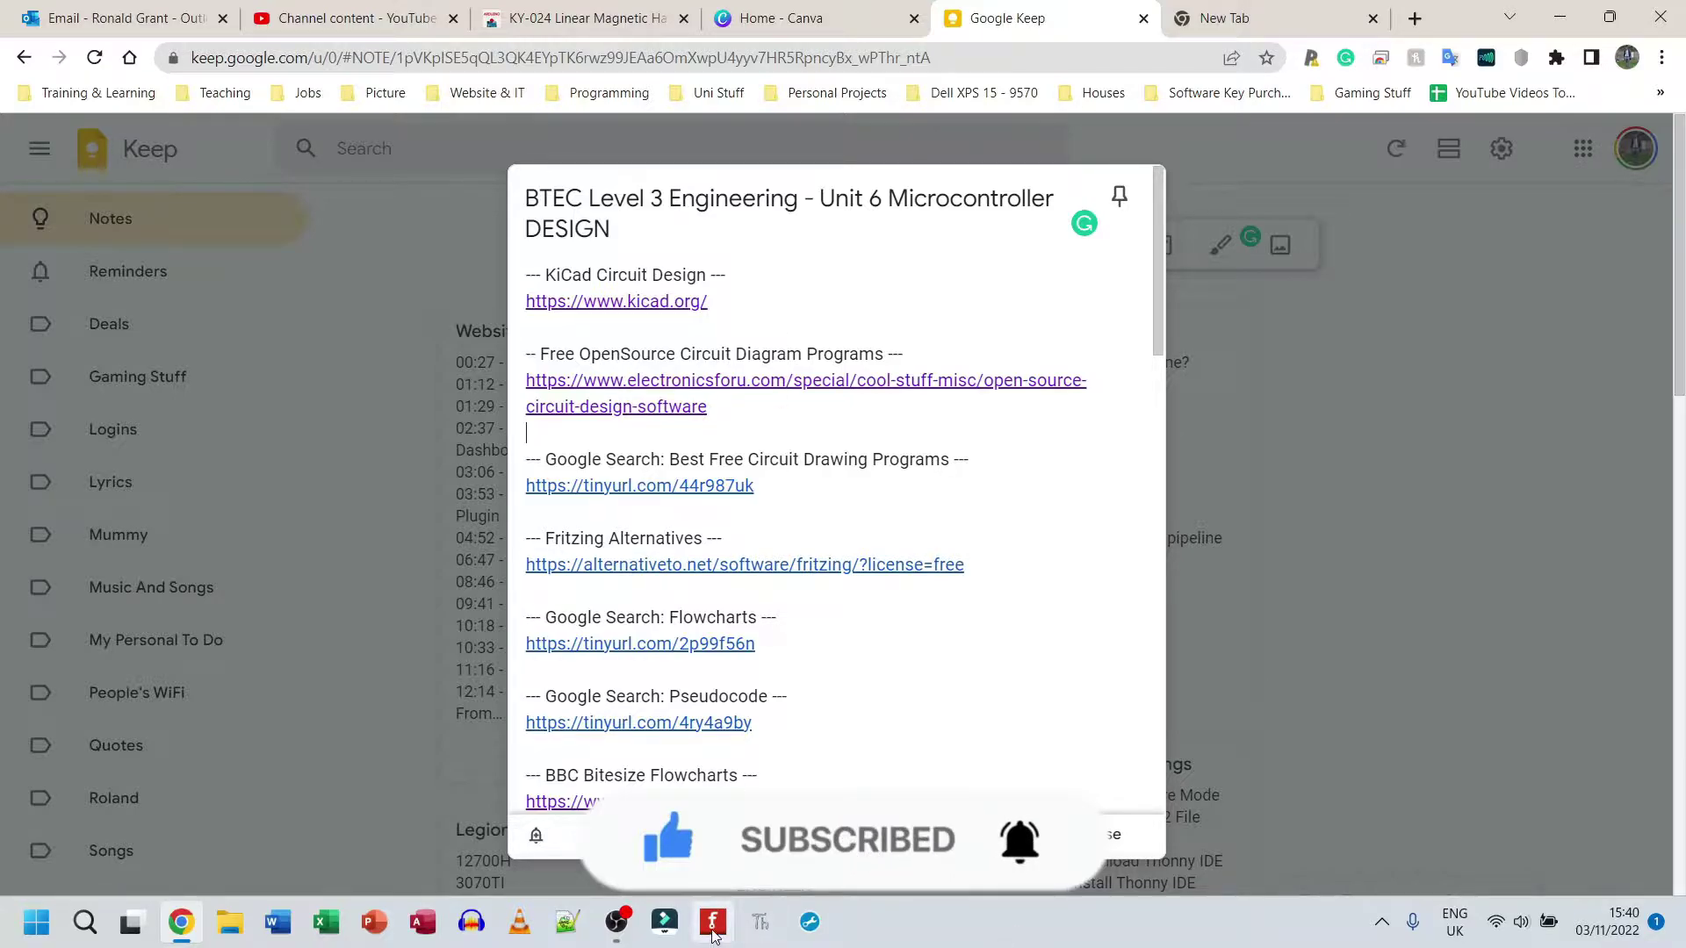
click(840, 439)
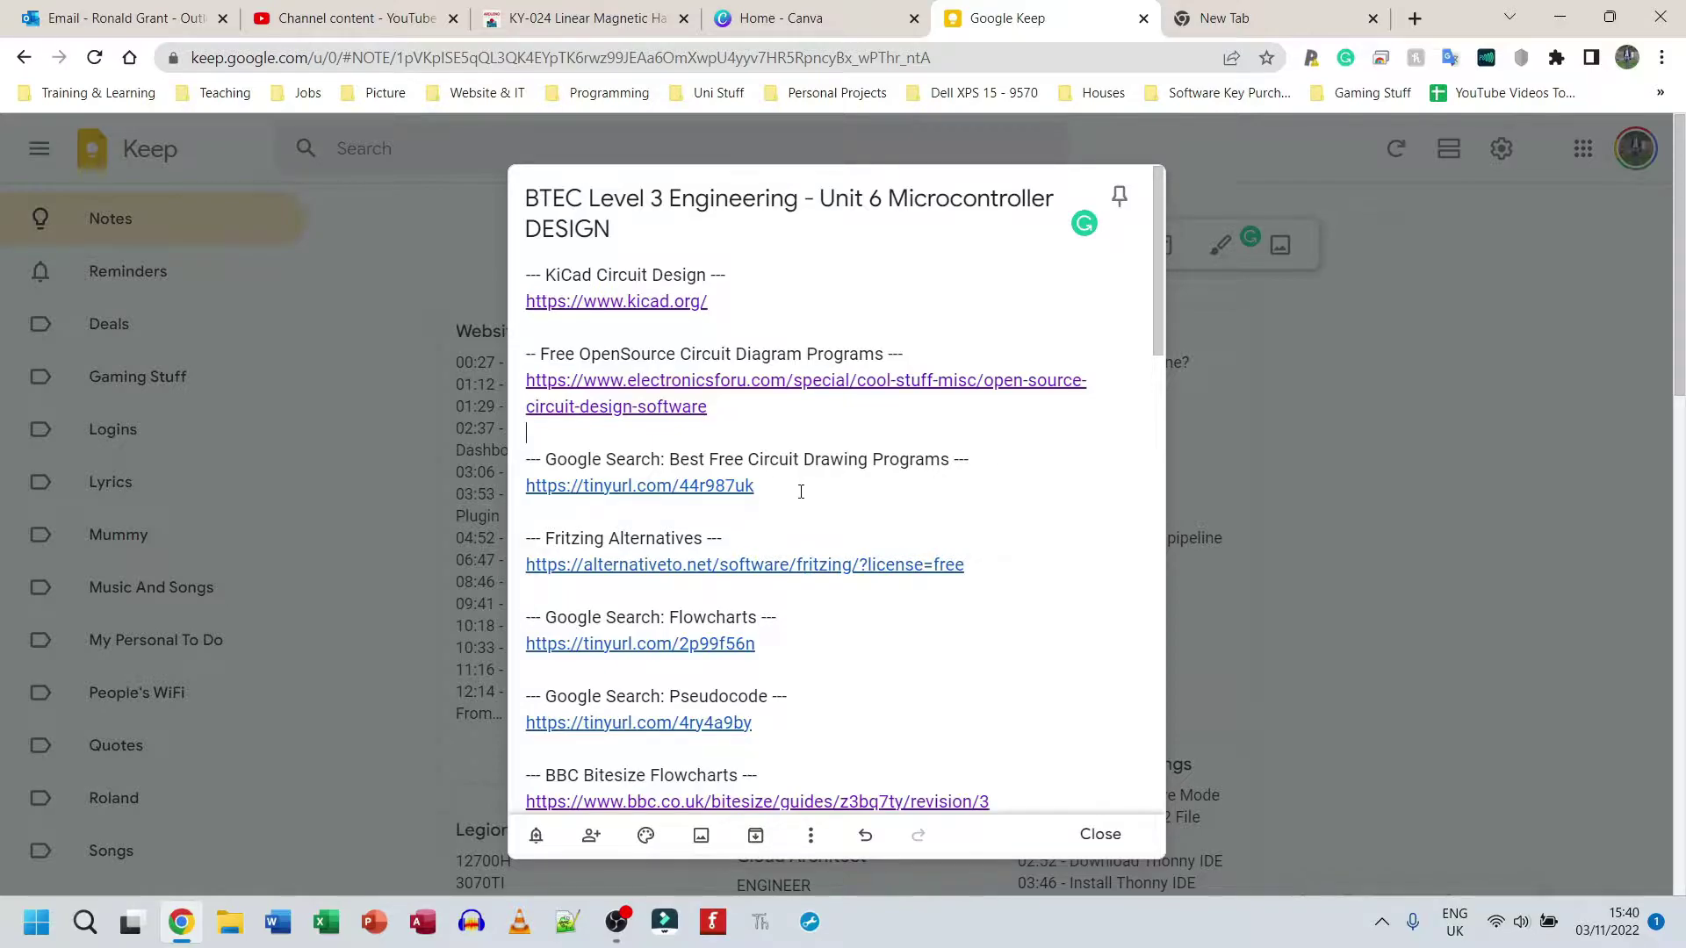
drag(995, 574, 503, 283)
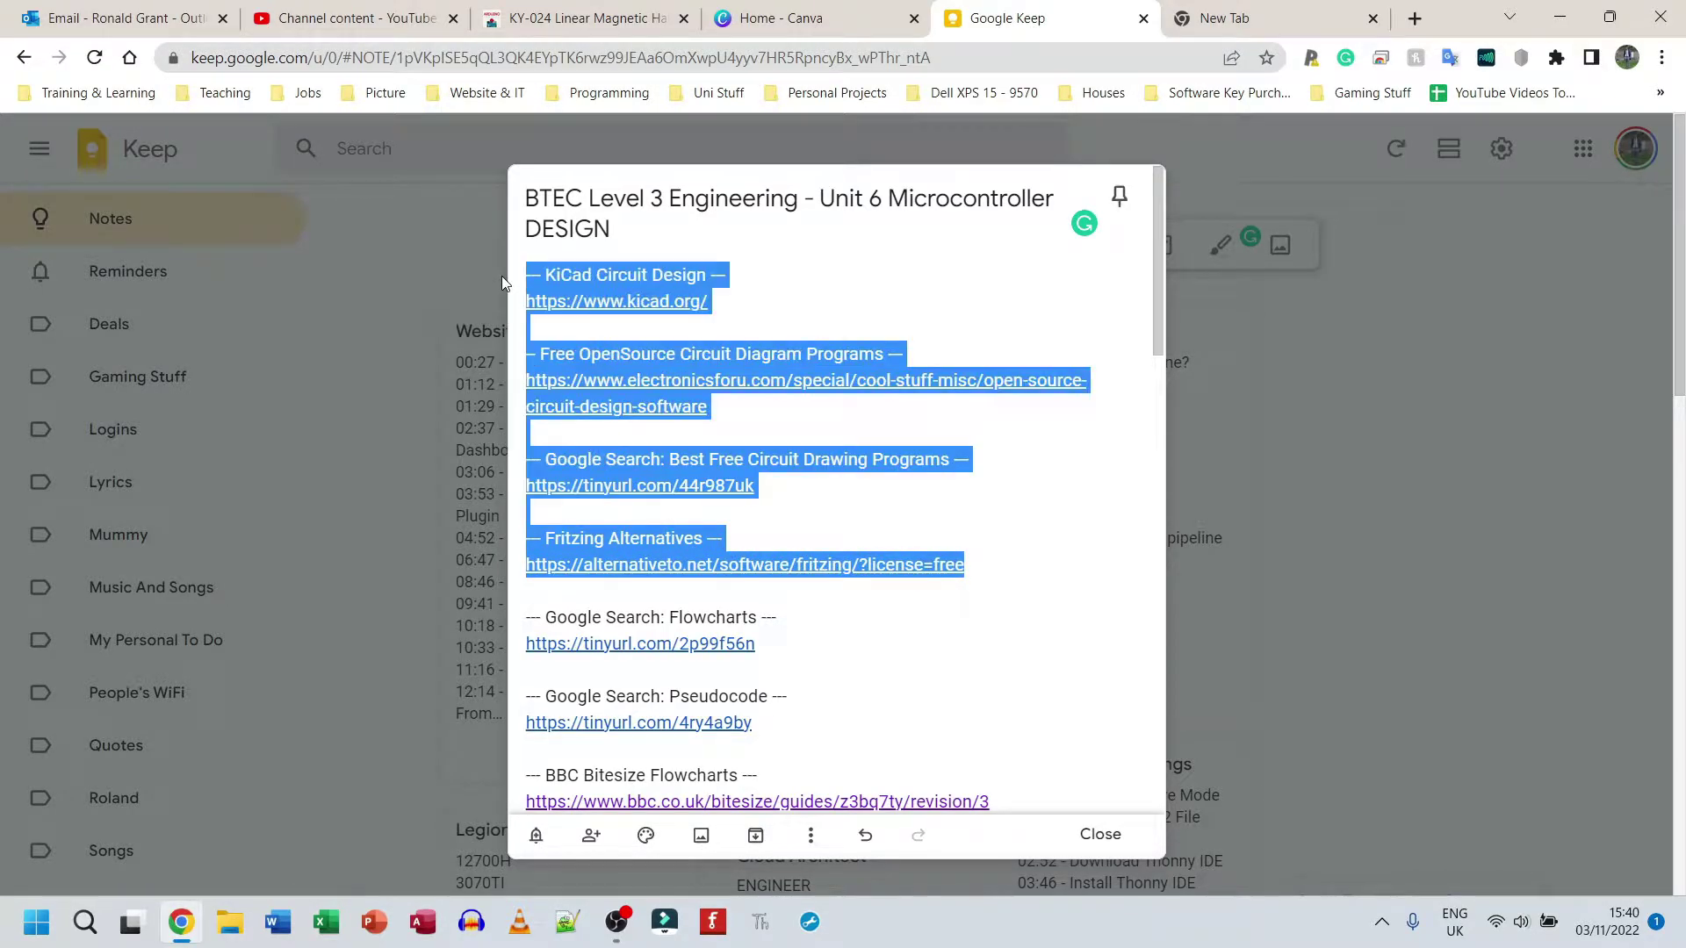
click(729, 351)
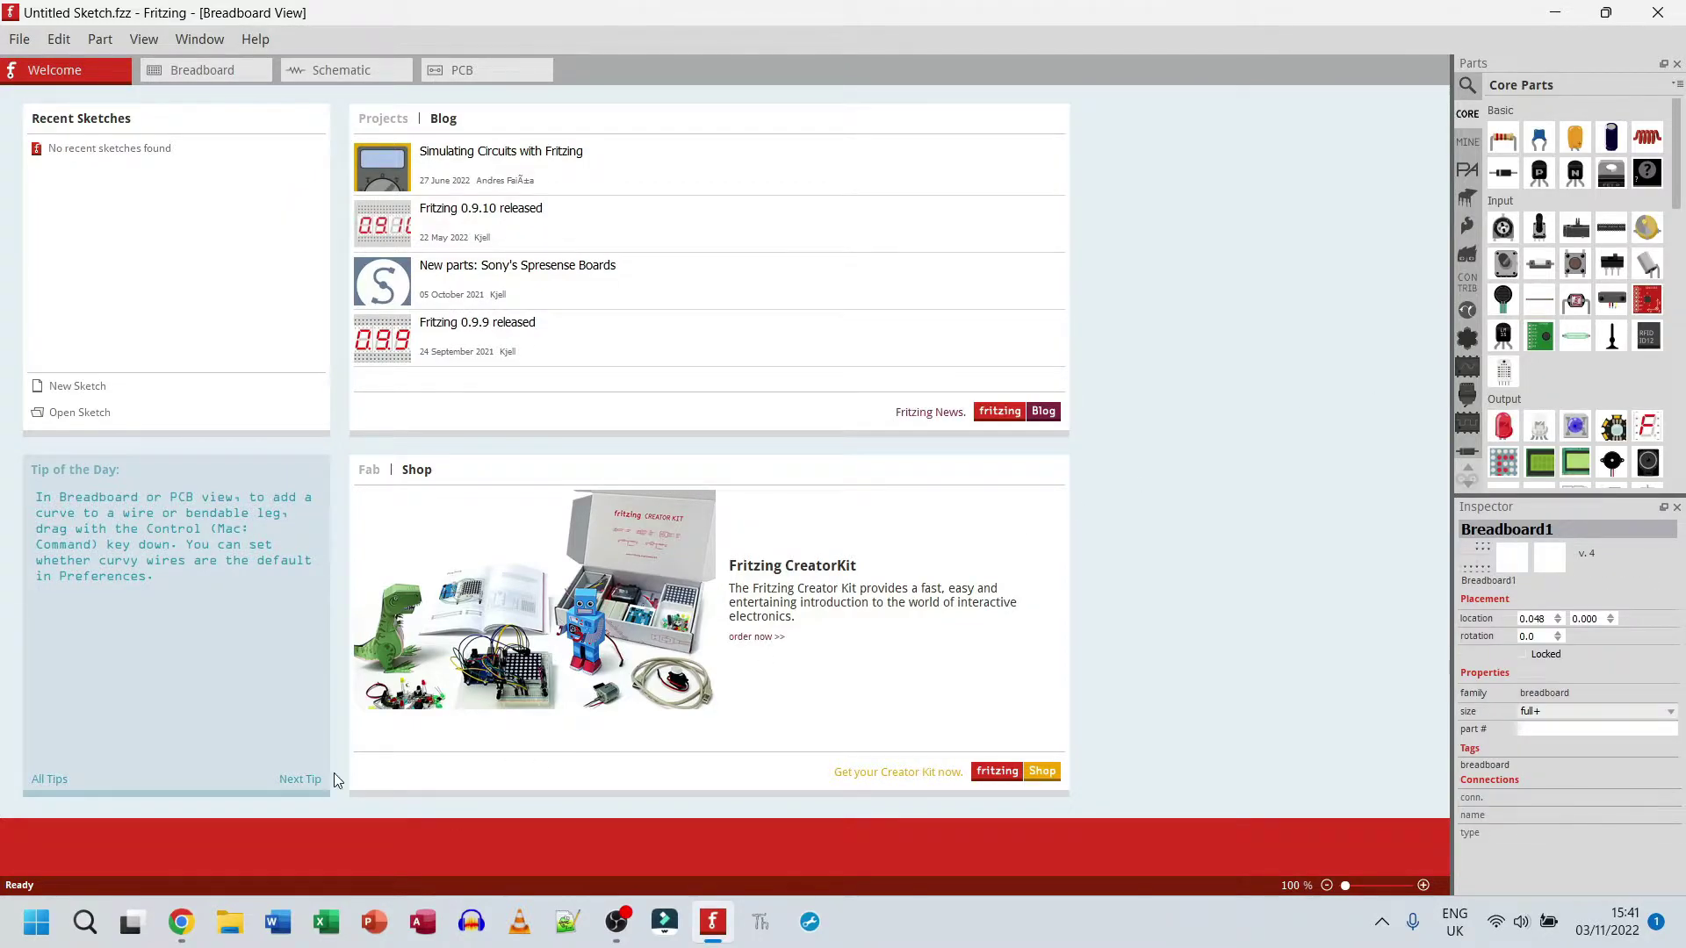
- Switch to Chrome and search the web for "pi pico specs" in a new tab
click(180, 938)
click(1231, 10)
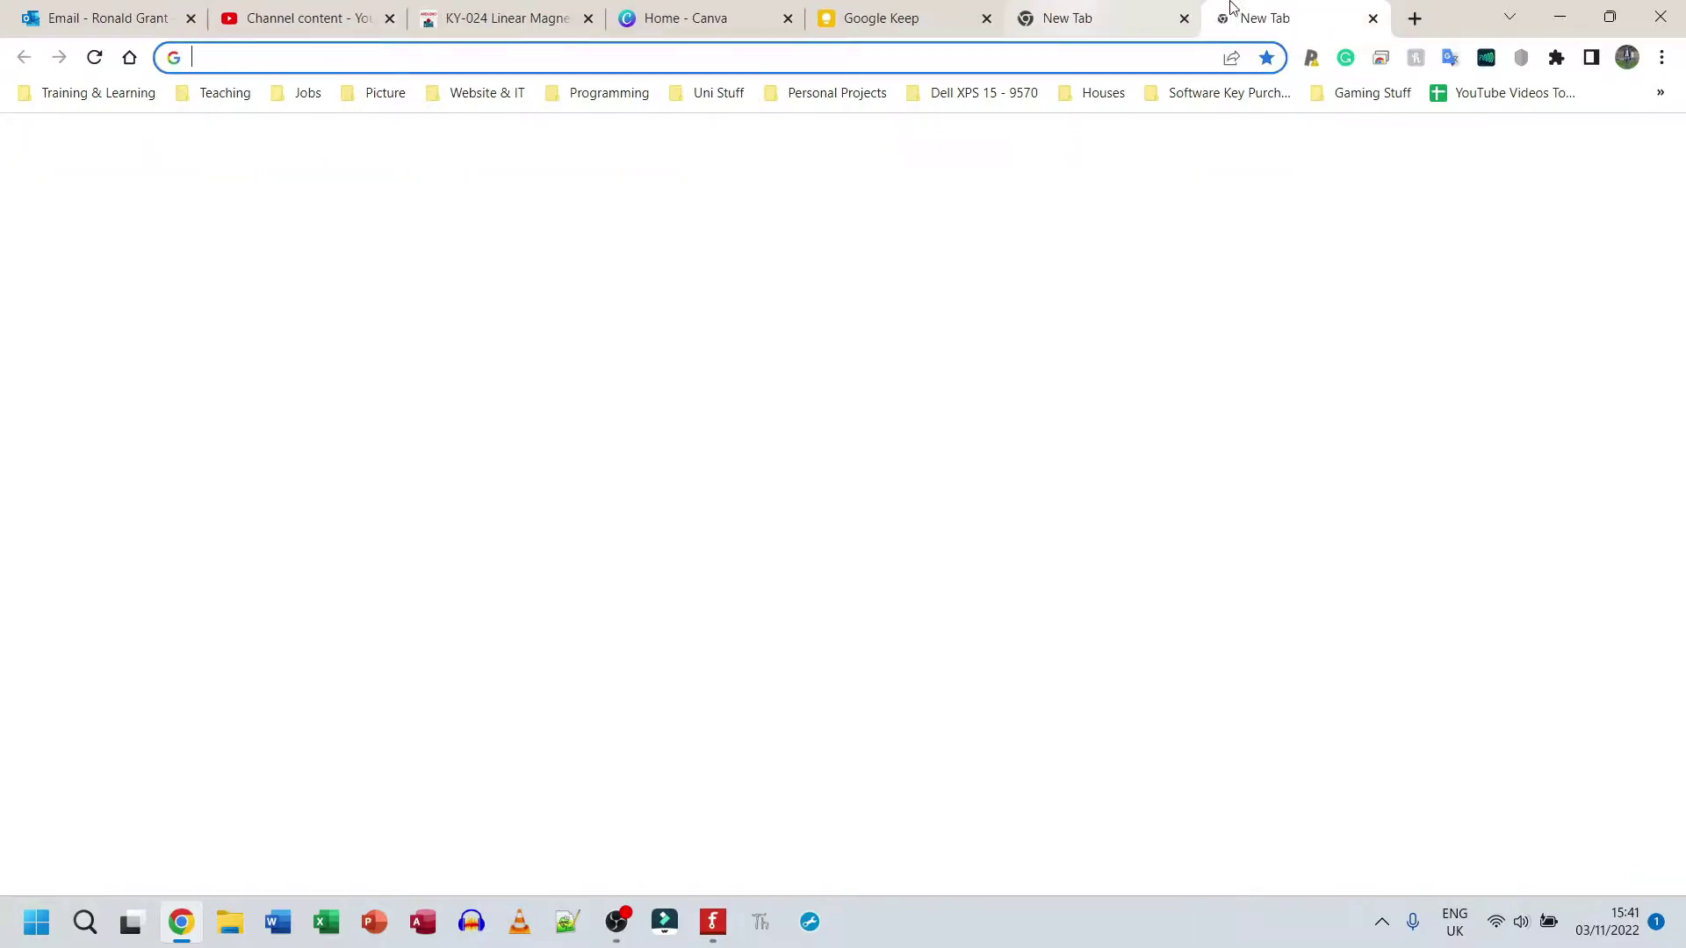
text(pi pico spec)
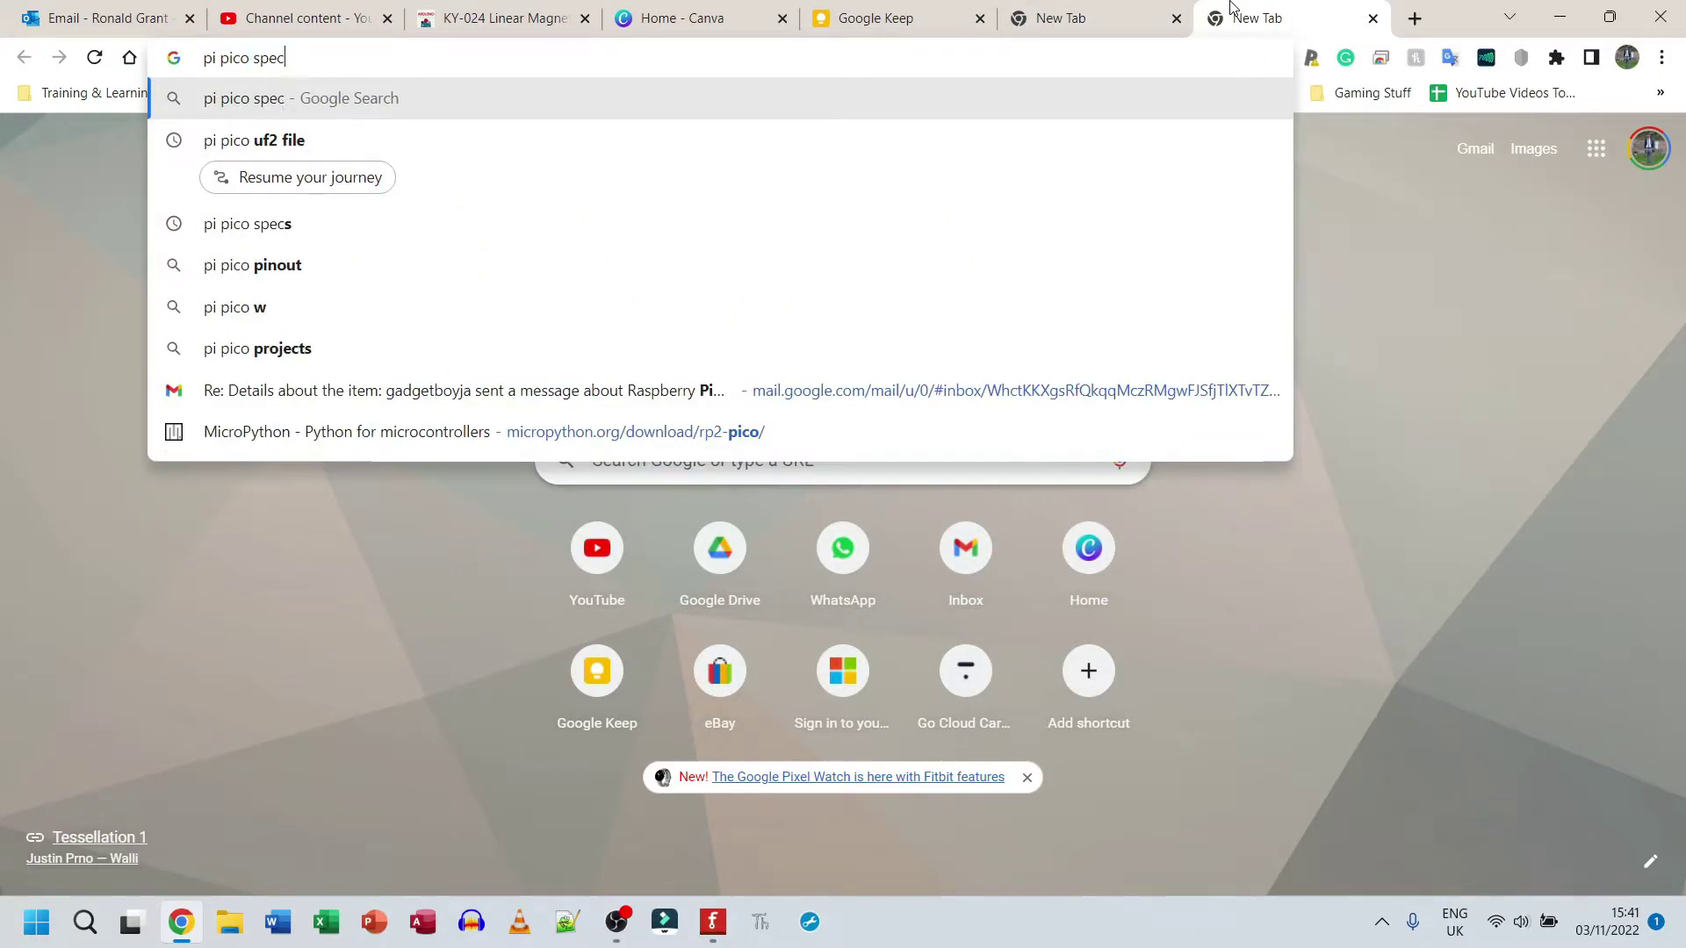
text(s)
key(Return)
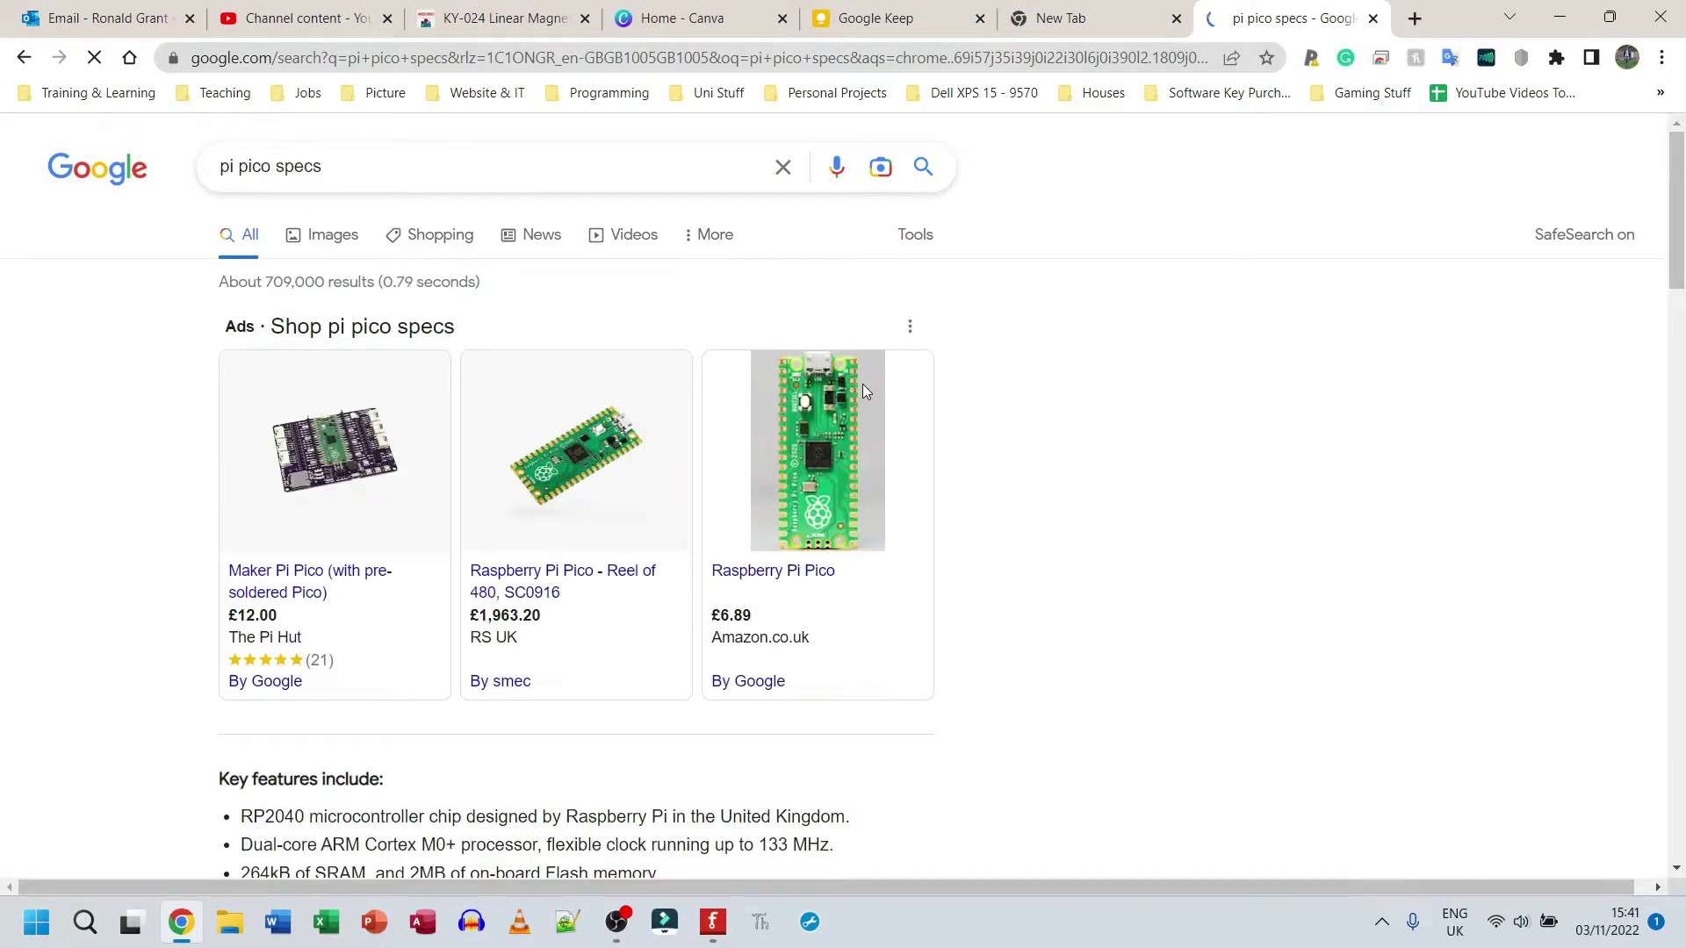
- Open the Raspberry Pi Pico series page on raspberrypi.com from the search results
scroll(808, 389, down, 4)
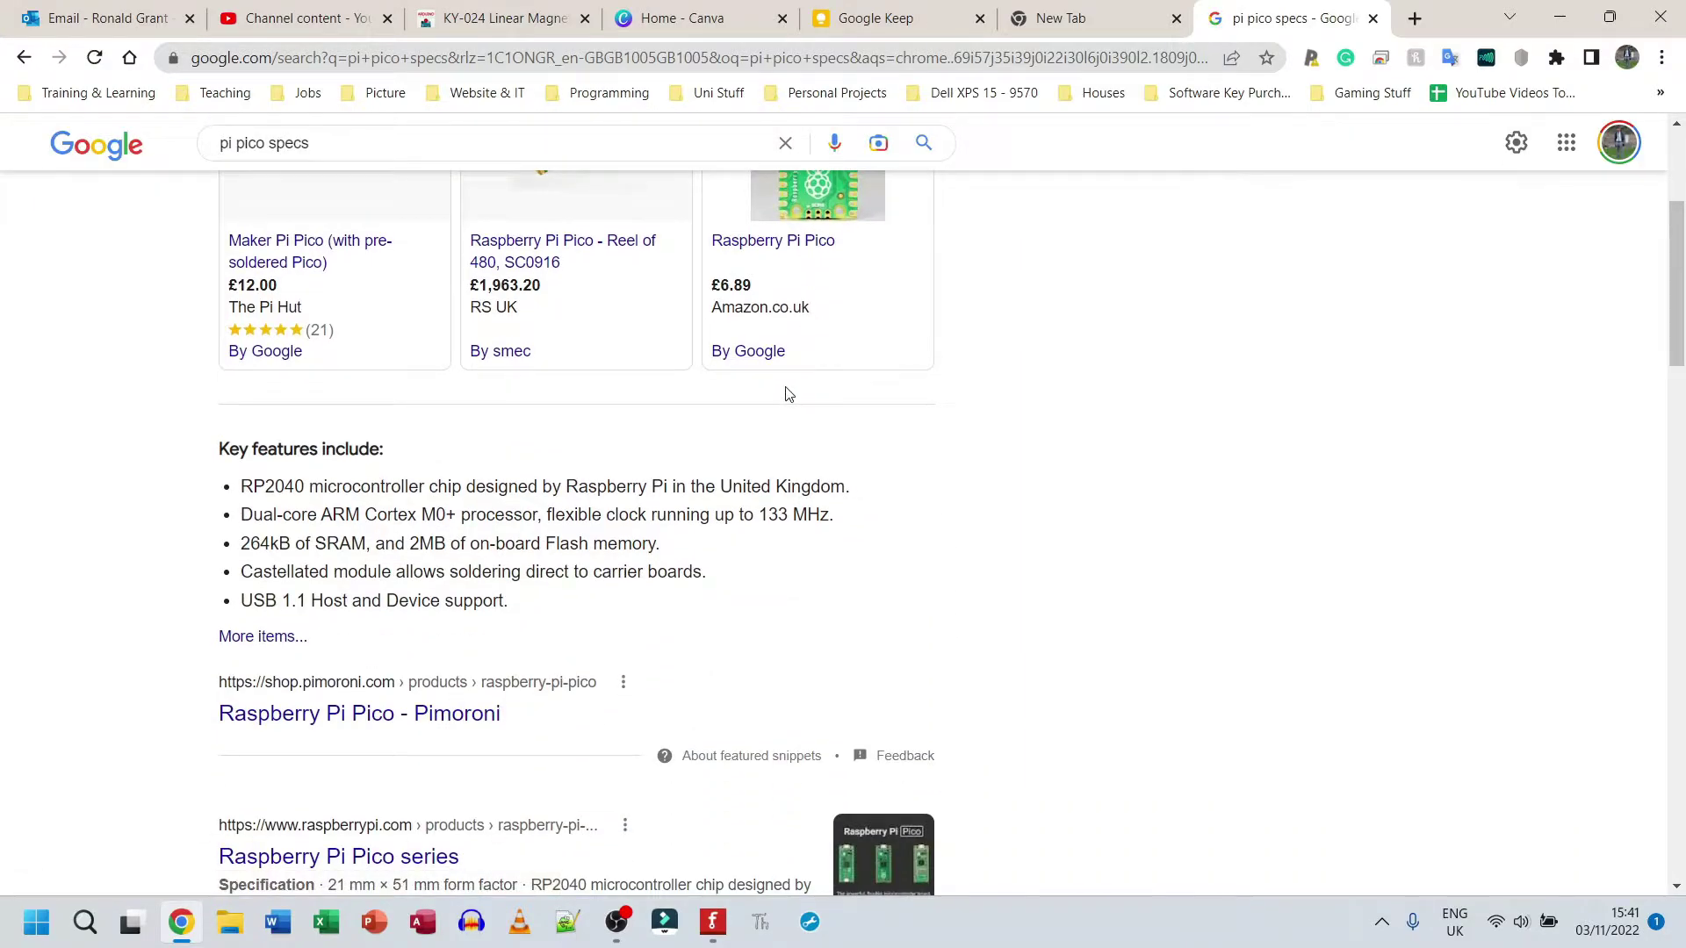
scroll(672, 456, down, 1)
click(490, 736)
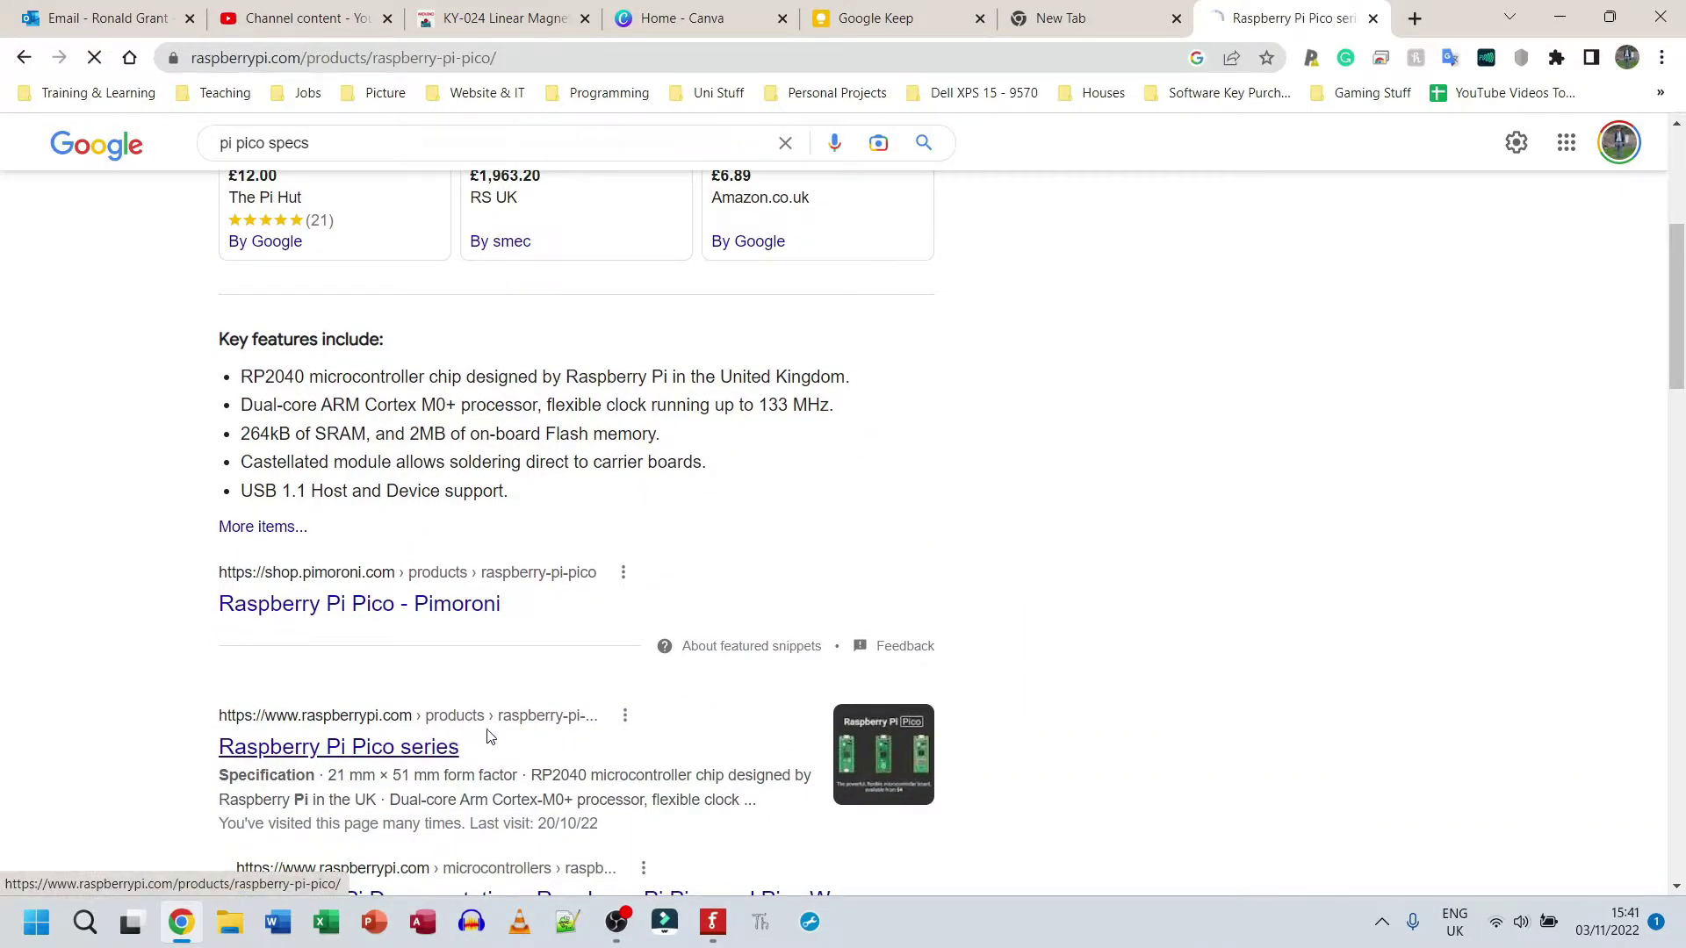
- Open the Raspberry Pi Pico datasheet from the product page's Documents section
scroll(817, 452, down, 5)
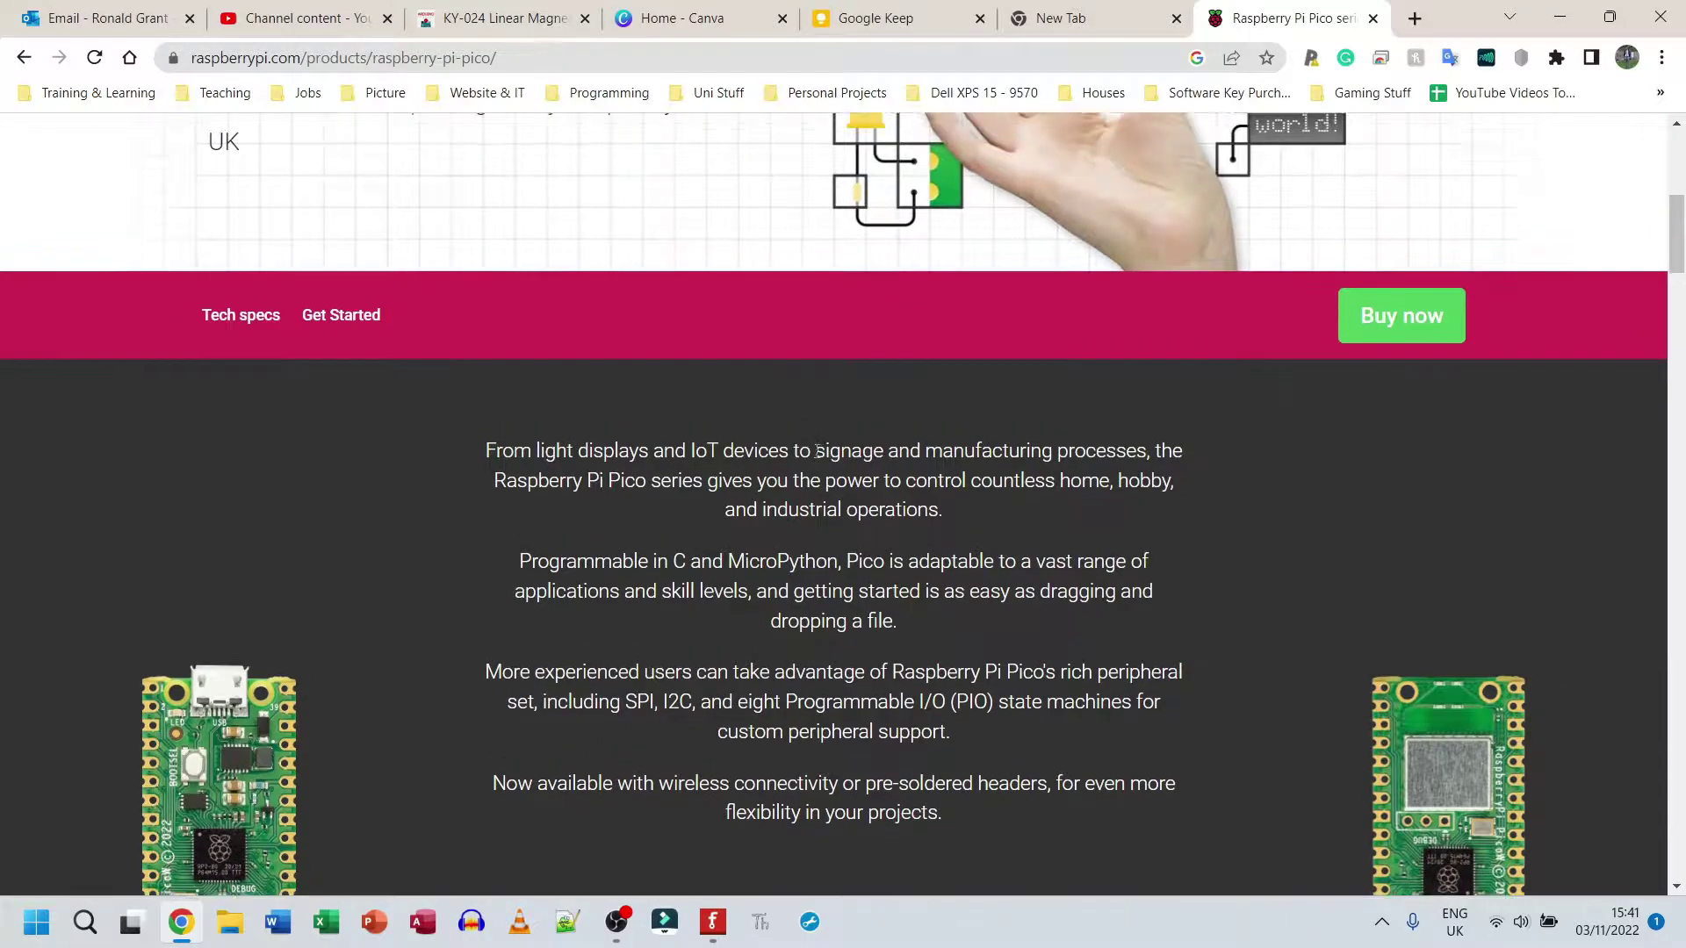
scroll(818, 453, up, 6)
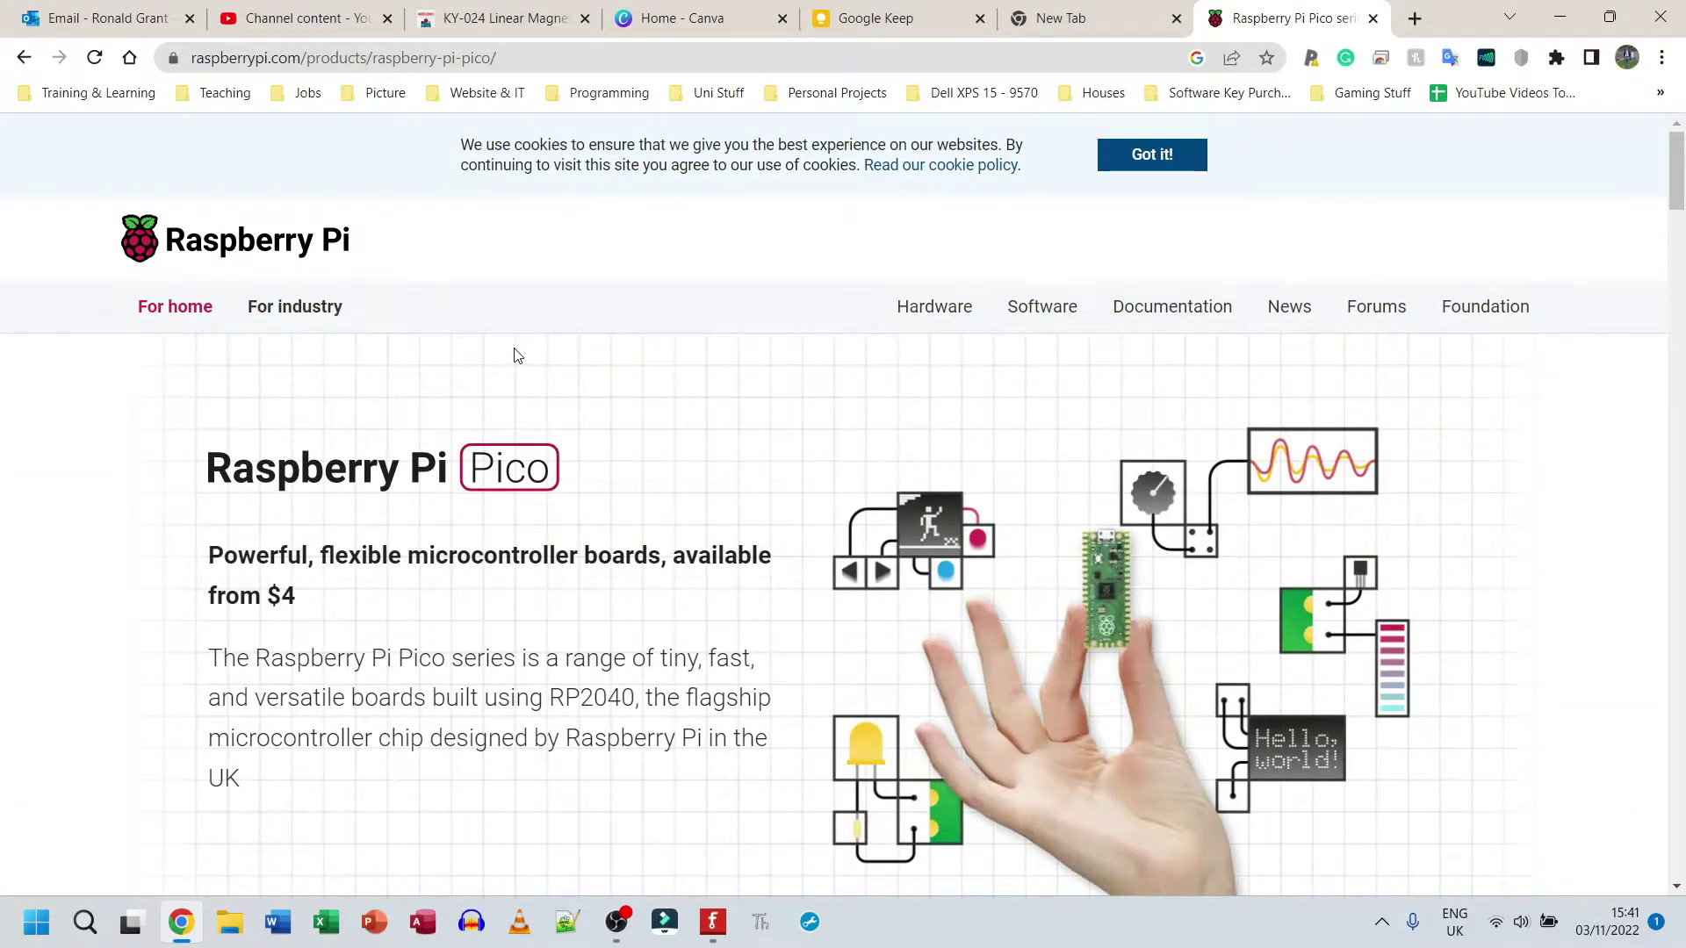
scroll(515, 354, down, 6)
scroll(517, 352, down, 18)
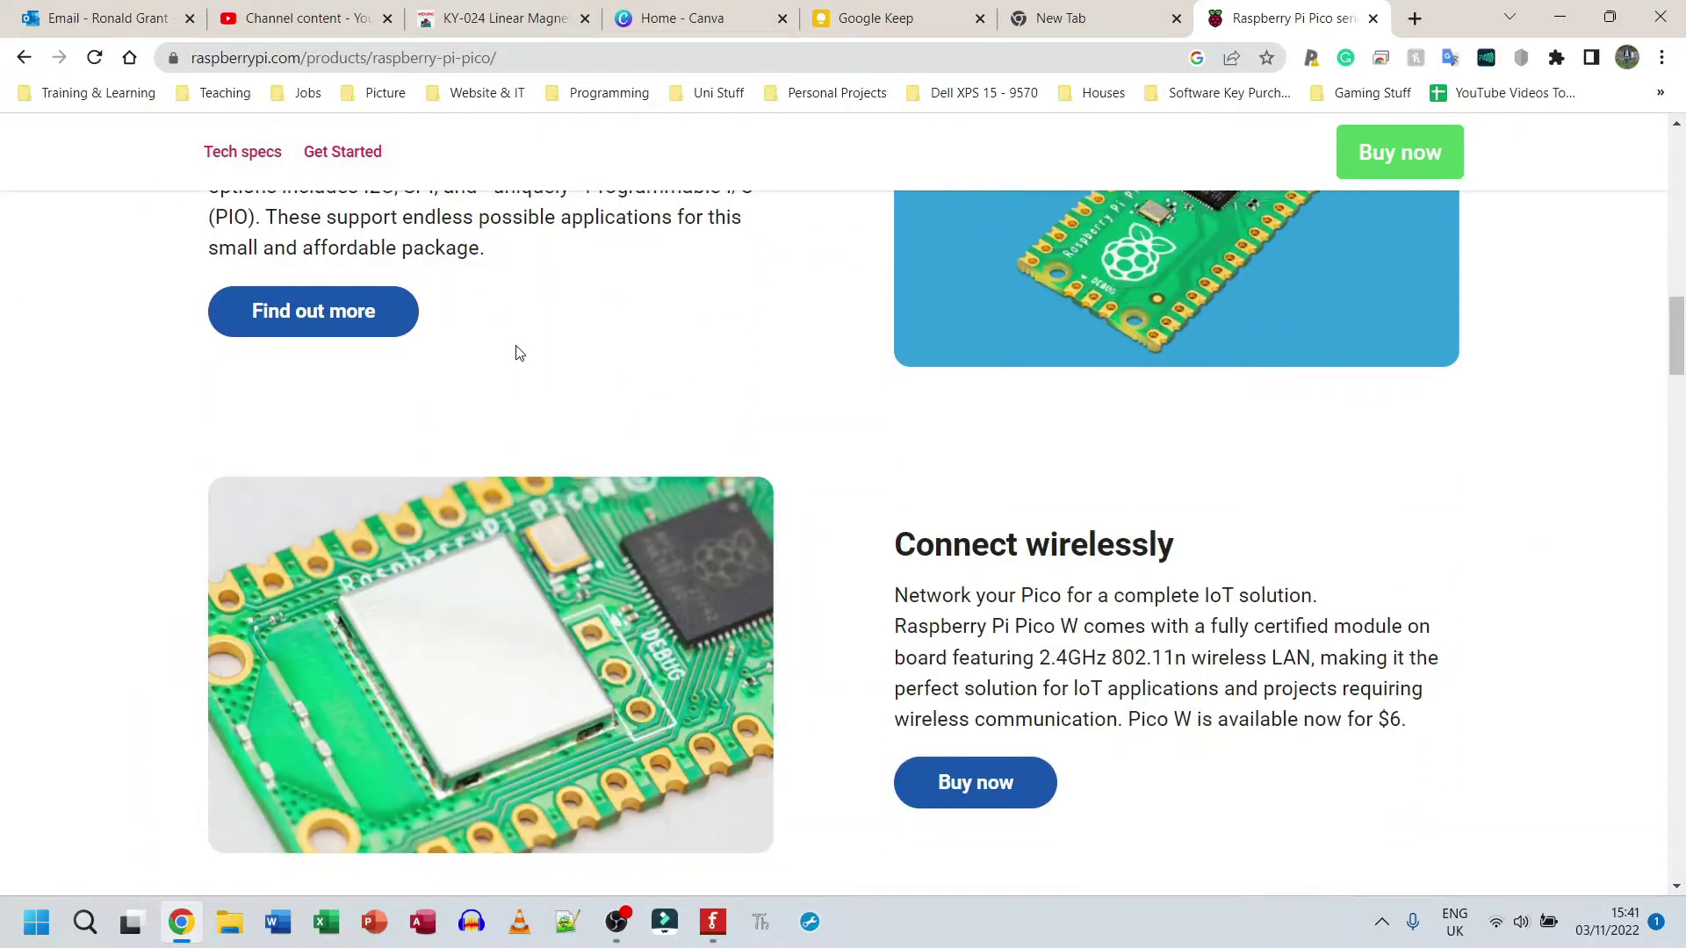
scroll(516, 348, down, 10)
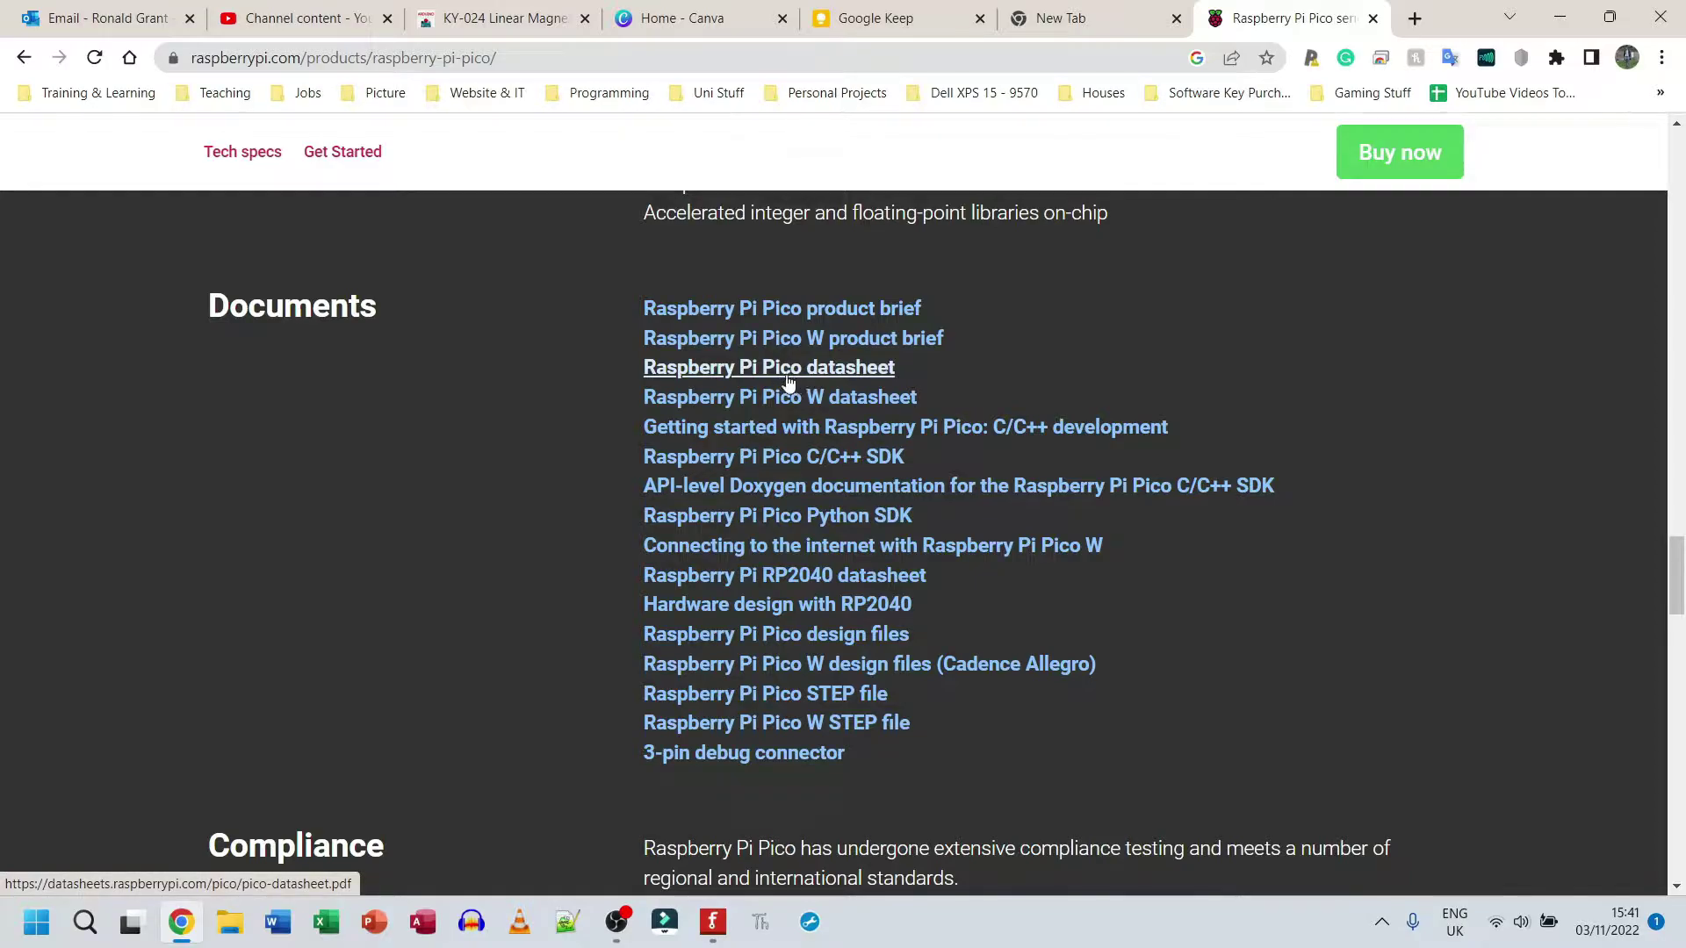
click(785, 374)
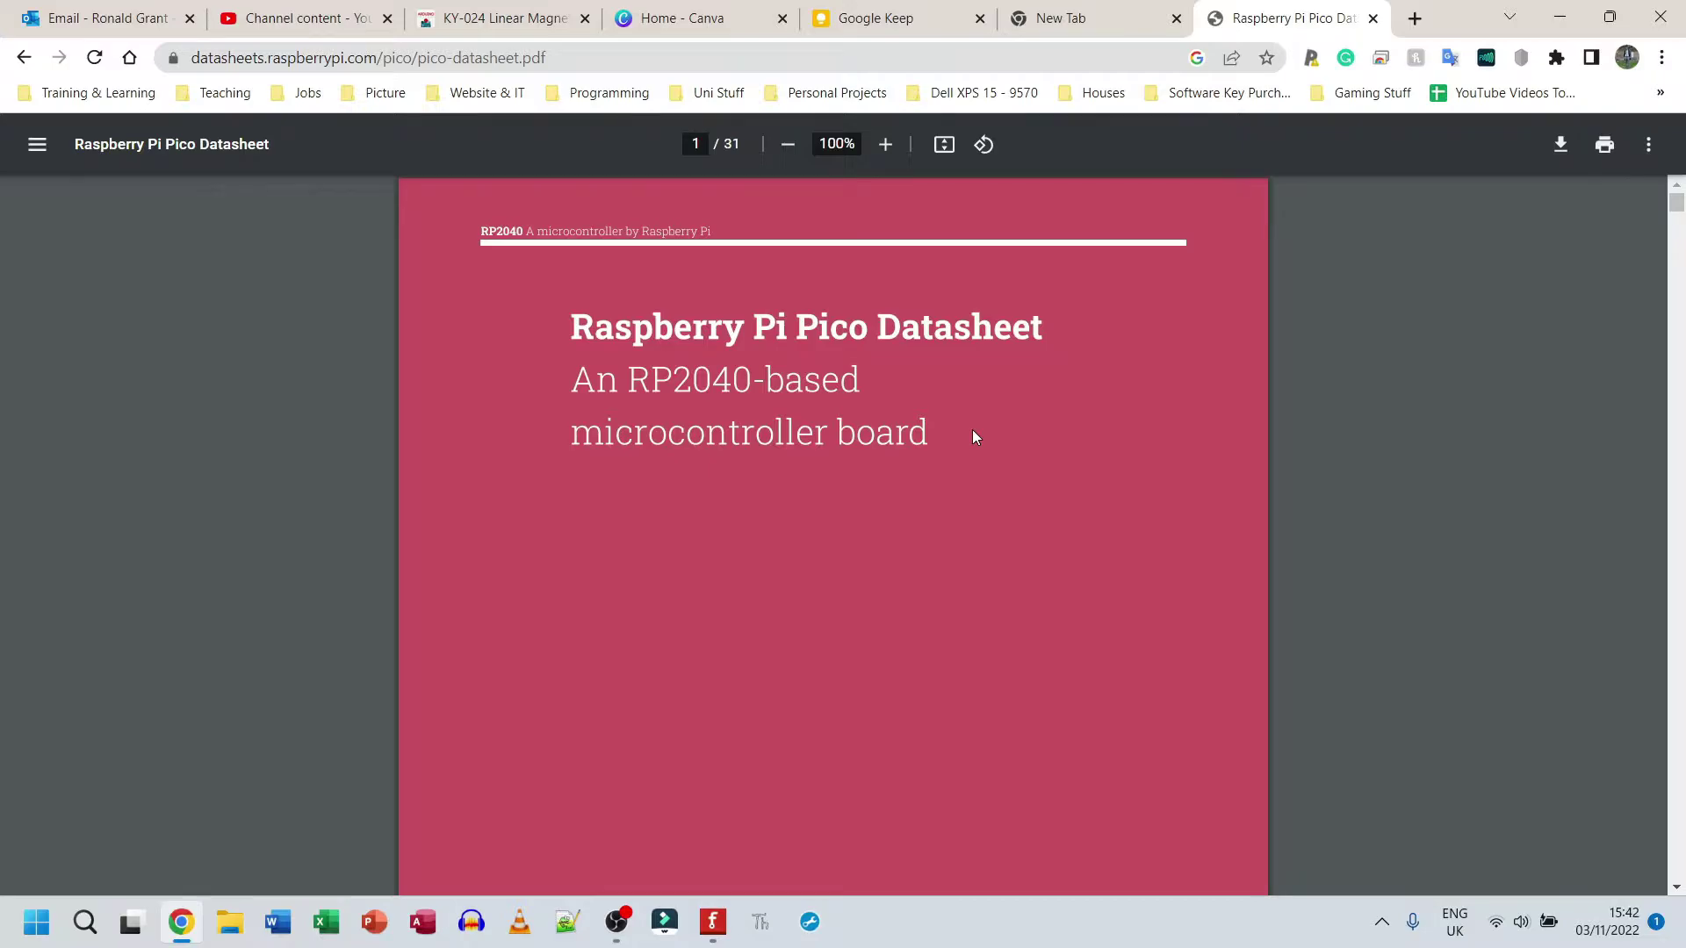
- Search the datasheet for "fritz" to locate the mention of the Fritzing part
scroll(961, 429, down, 10)
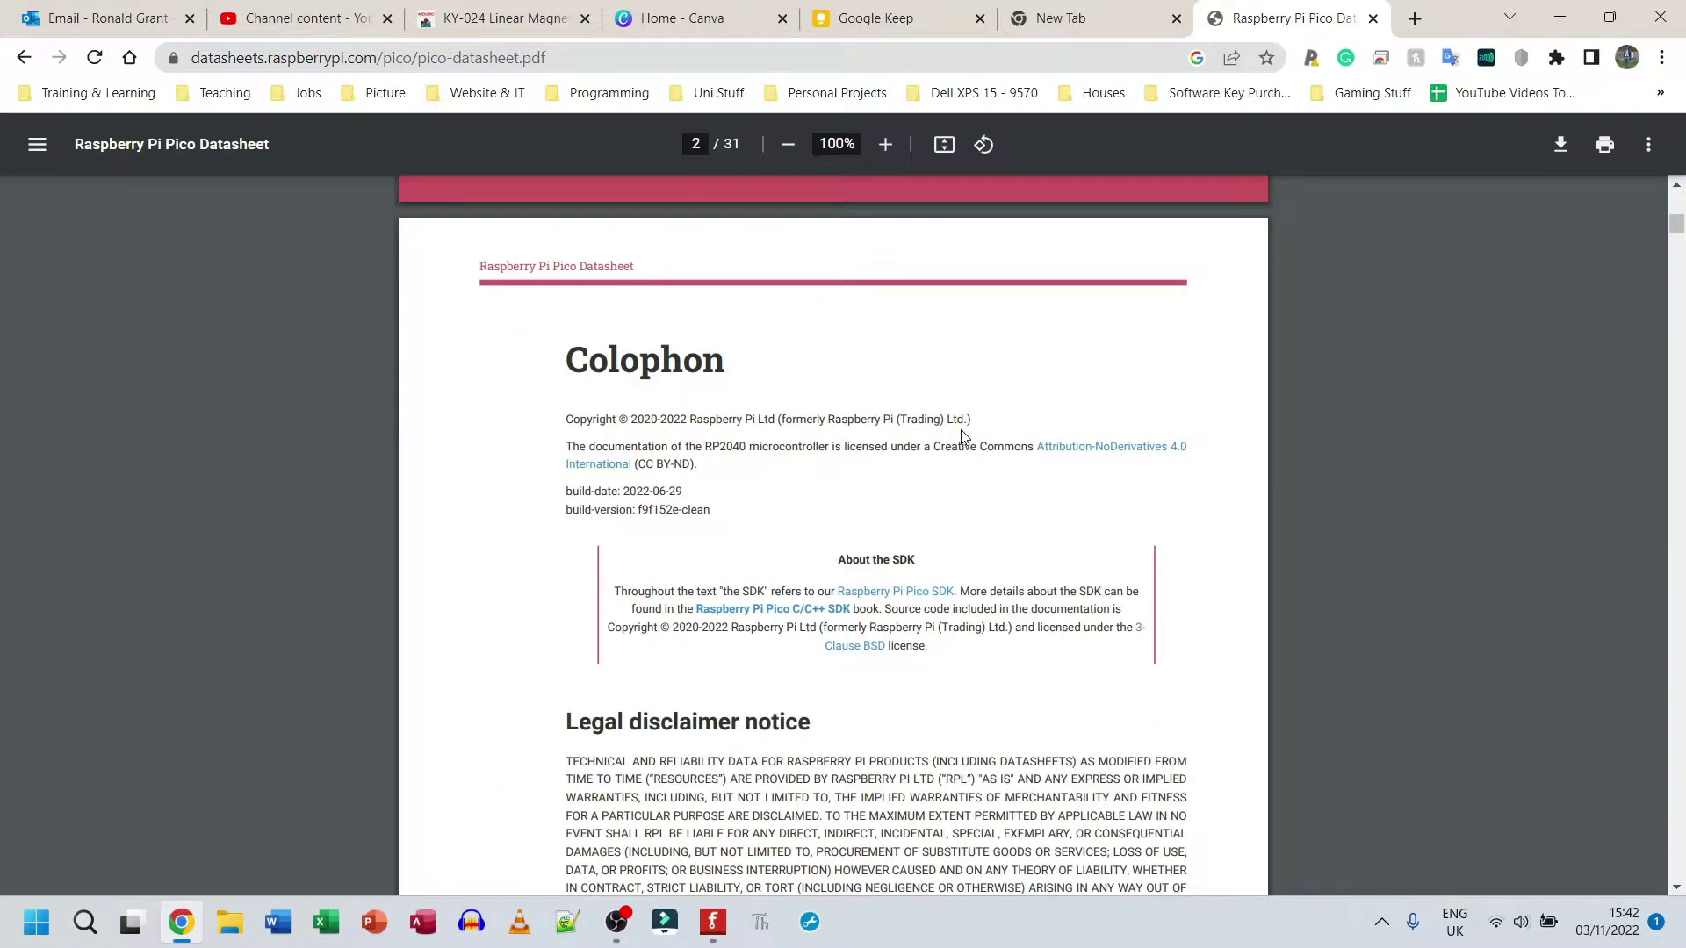
key(ctrl+f)
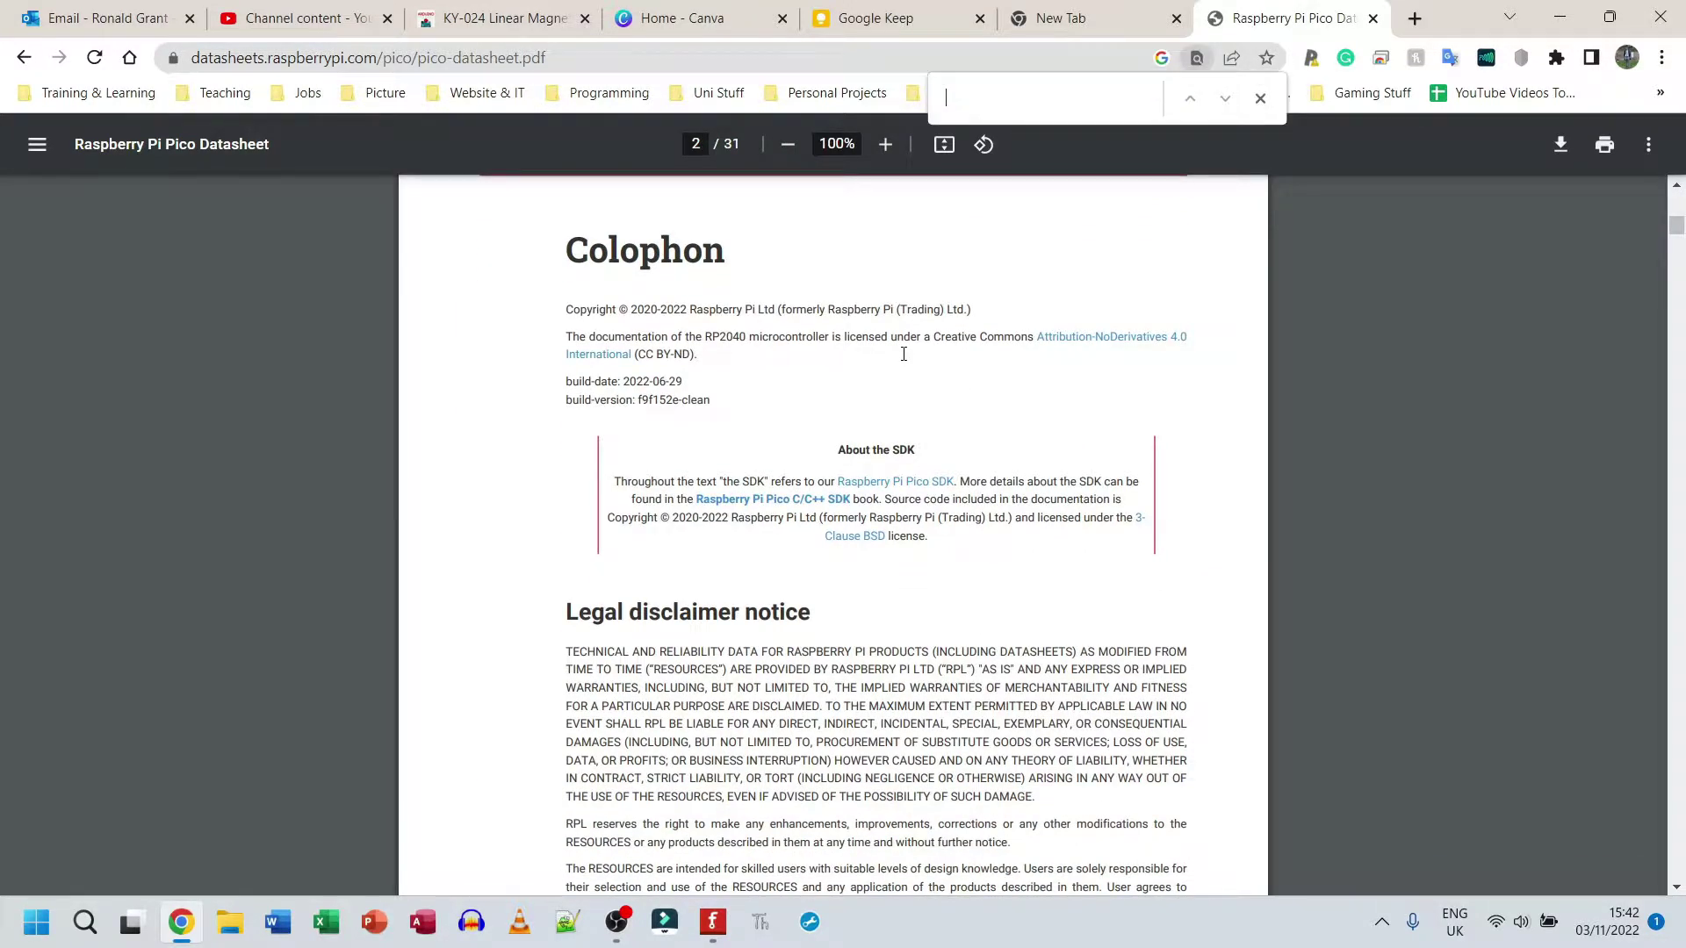
text(fritz)
key(Return)
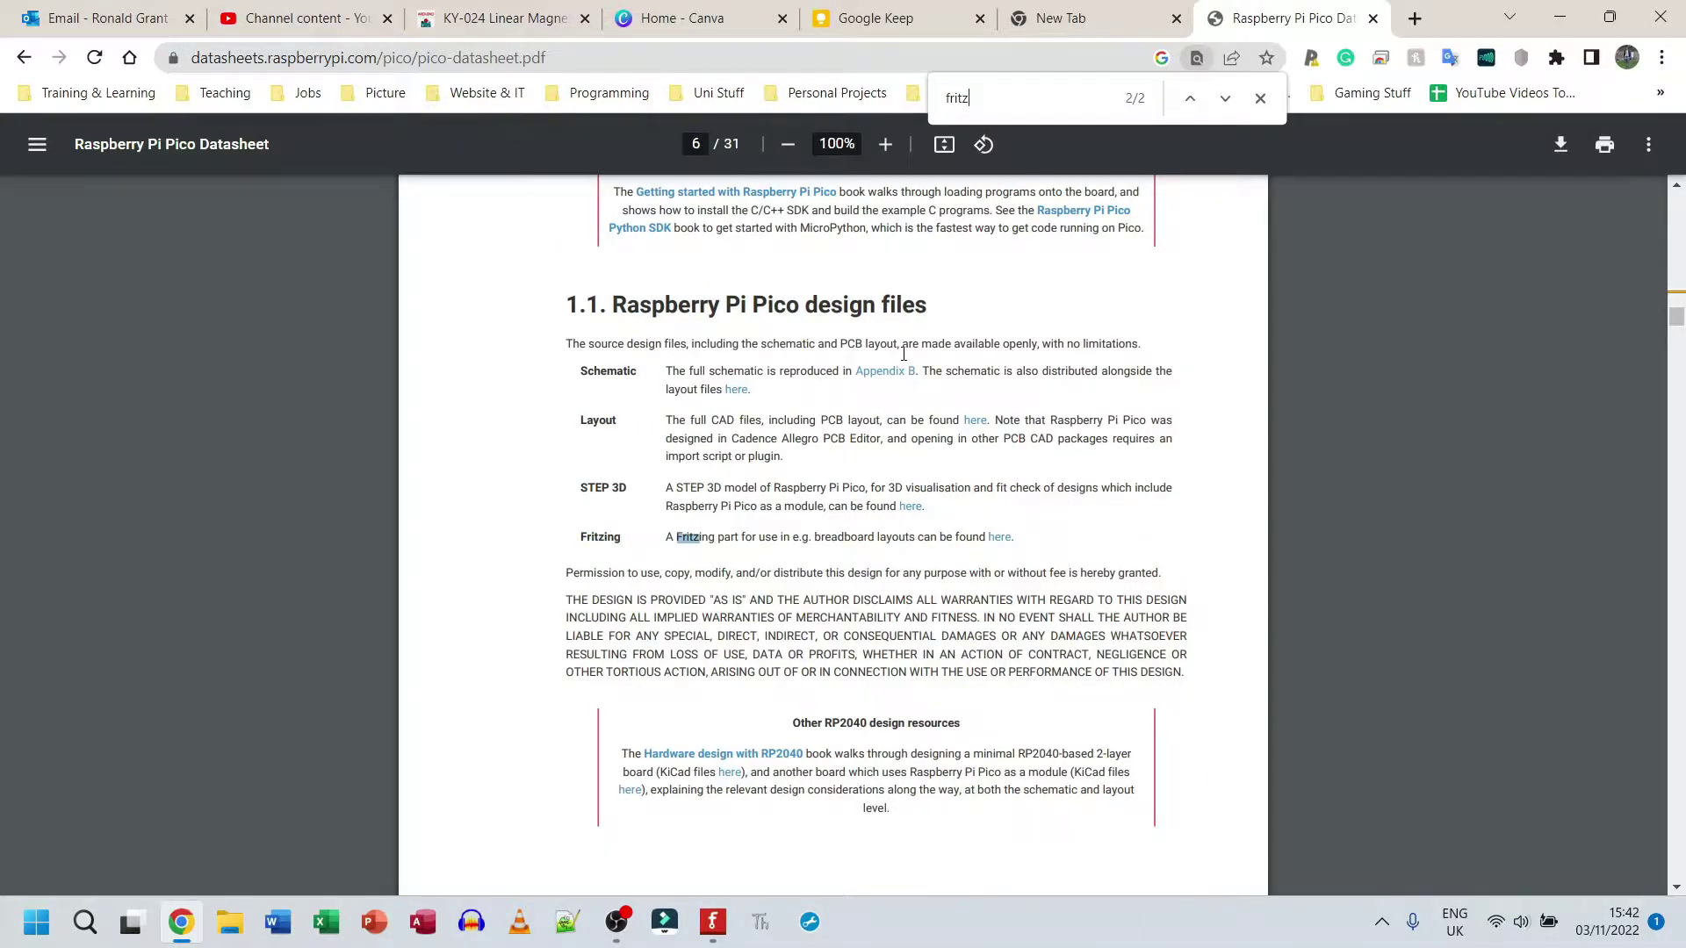
- Download the Fritzing part linked in section 1.1, Raspberry Pi Pico design files
ctrl+scroll(816, 593, up, 5)
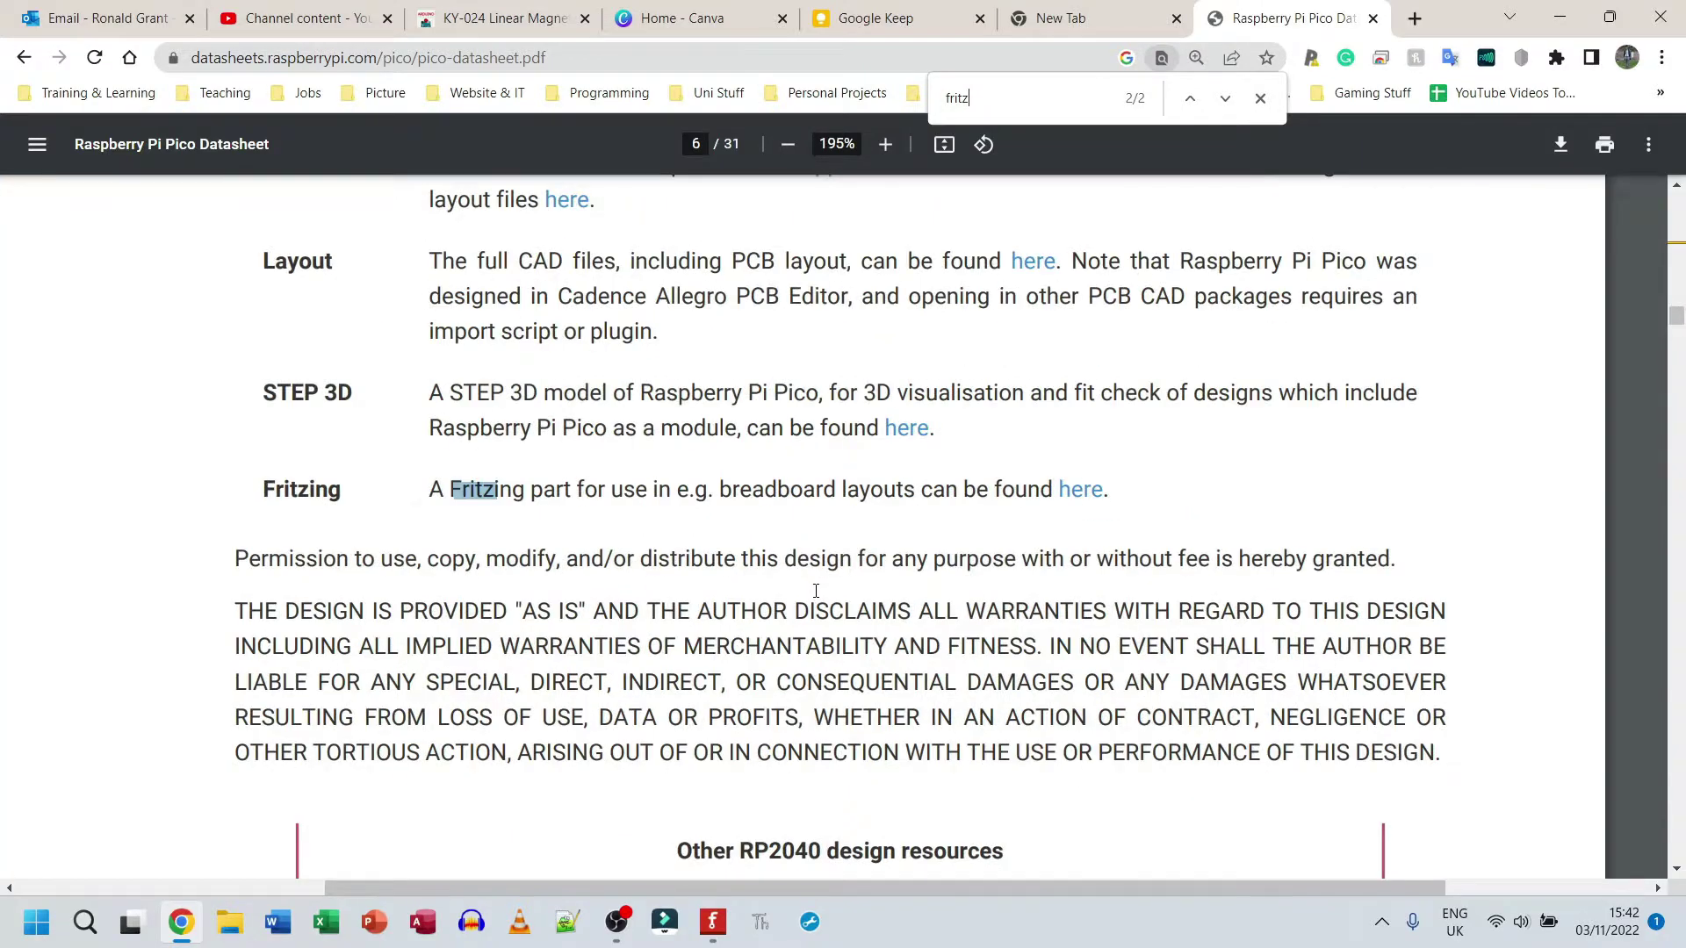
scroll(247, 464, up, 5)
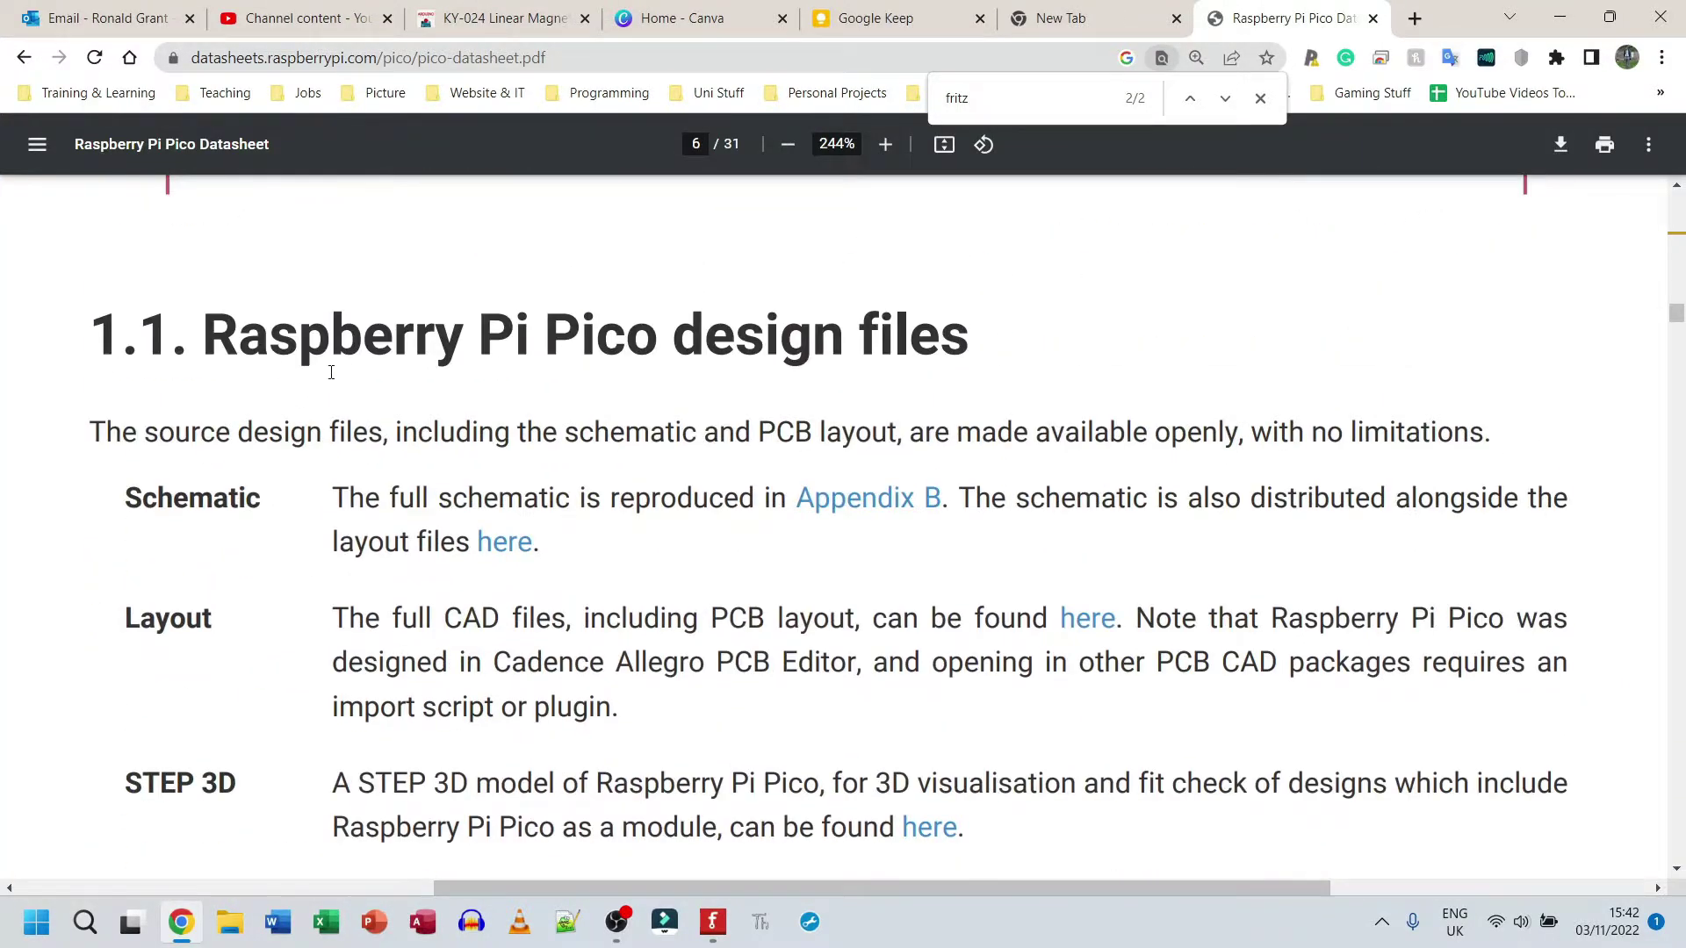
drag(91, 332, 866, 410)
scroll(866, 410, down, 5)
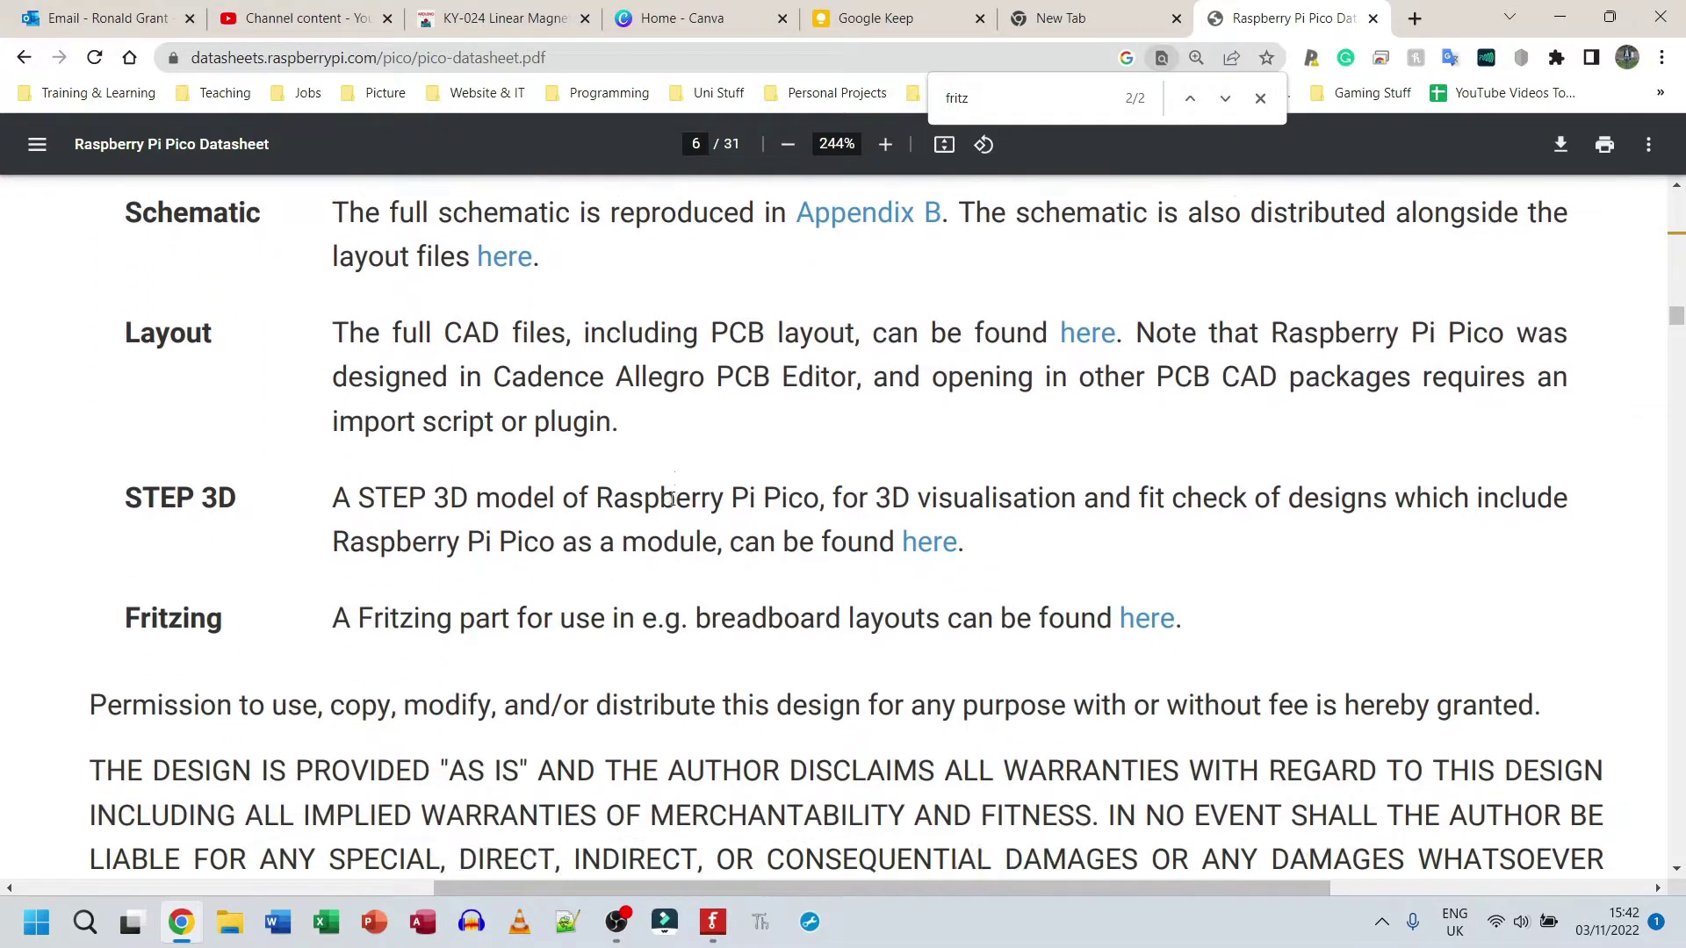
drag(127, 464, 1066, 465)
click(1147, 466)
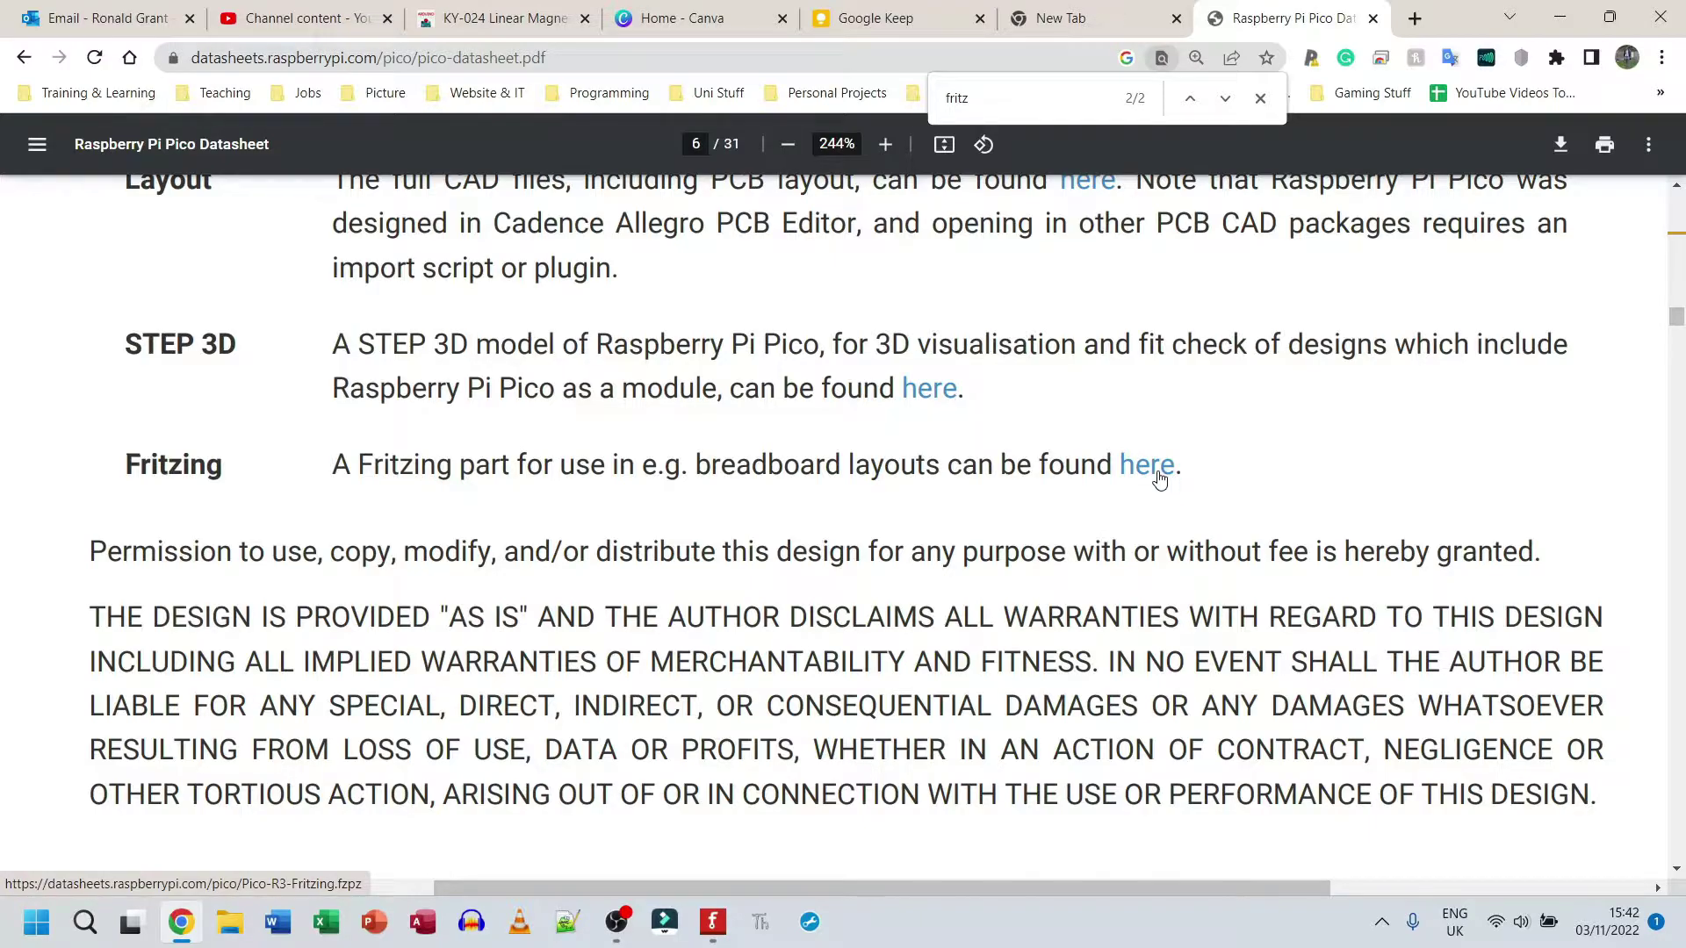
click(1154, 474)
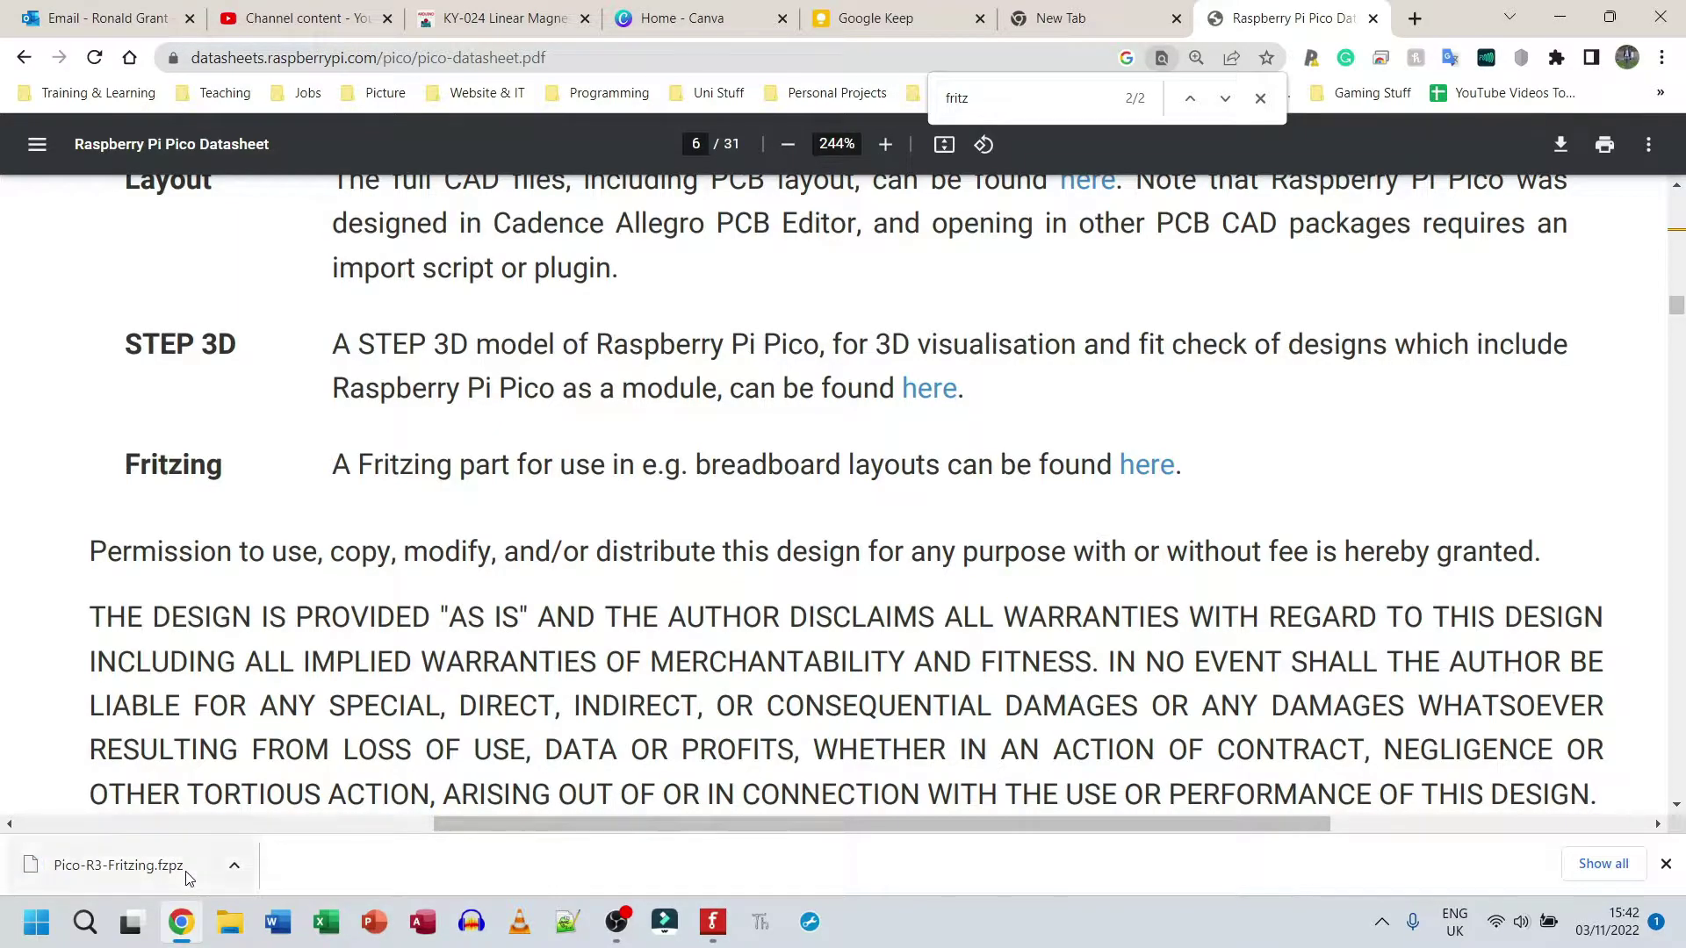
- Add the heading "Pi Pico Fritzing Layout" with the datasheet's web address beneath it at the start of the Google Keep note's text
click(563, 56)
key(ctrl+c)
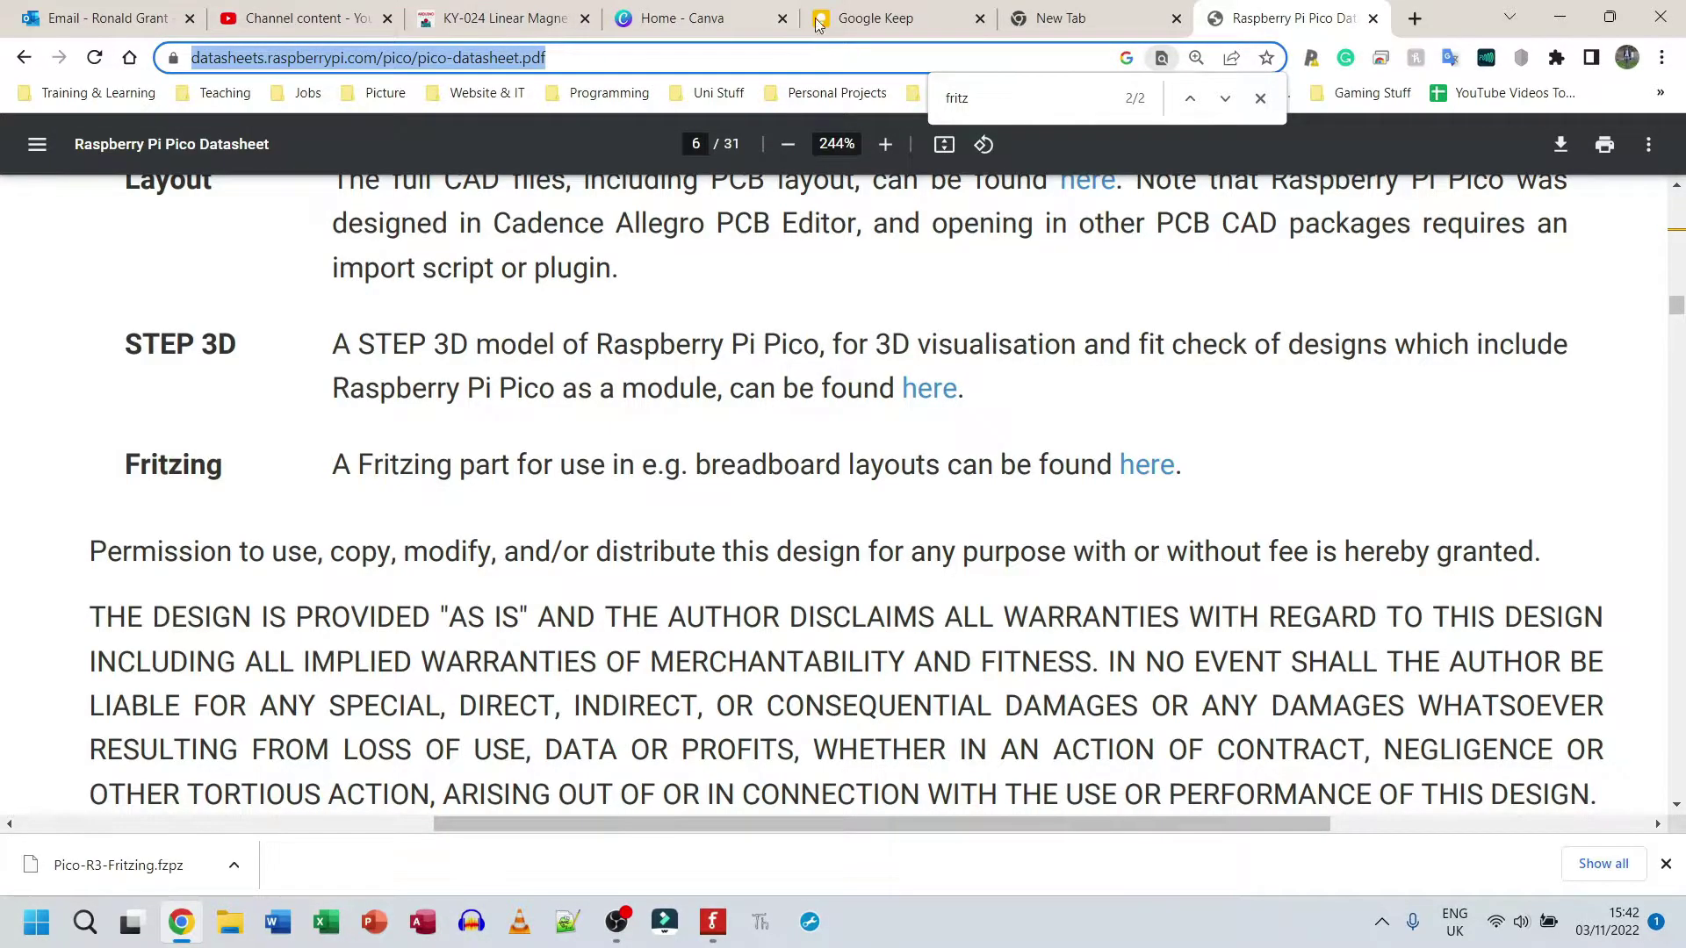
click(870, 19)
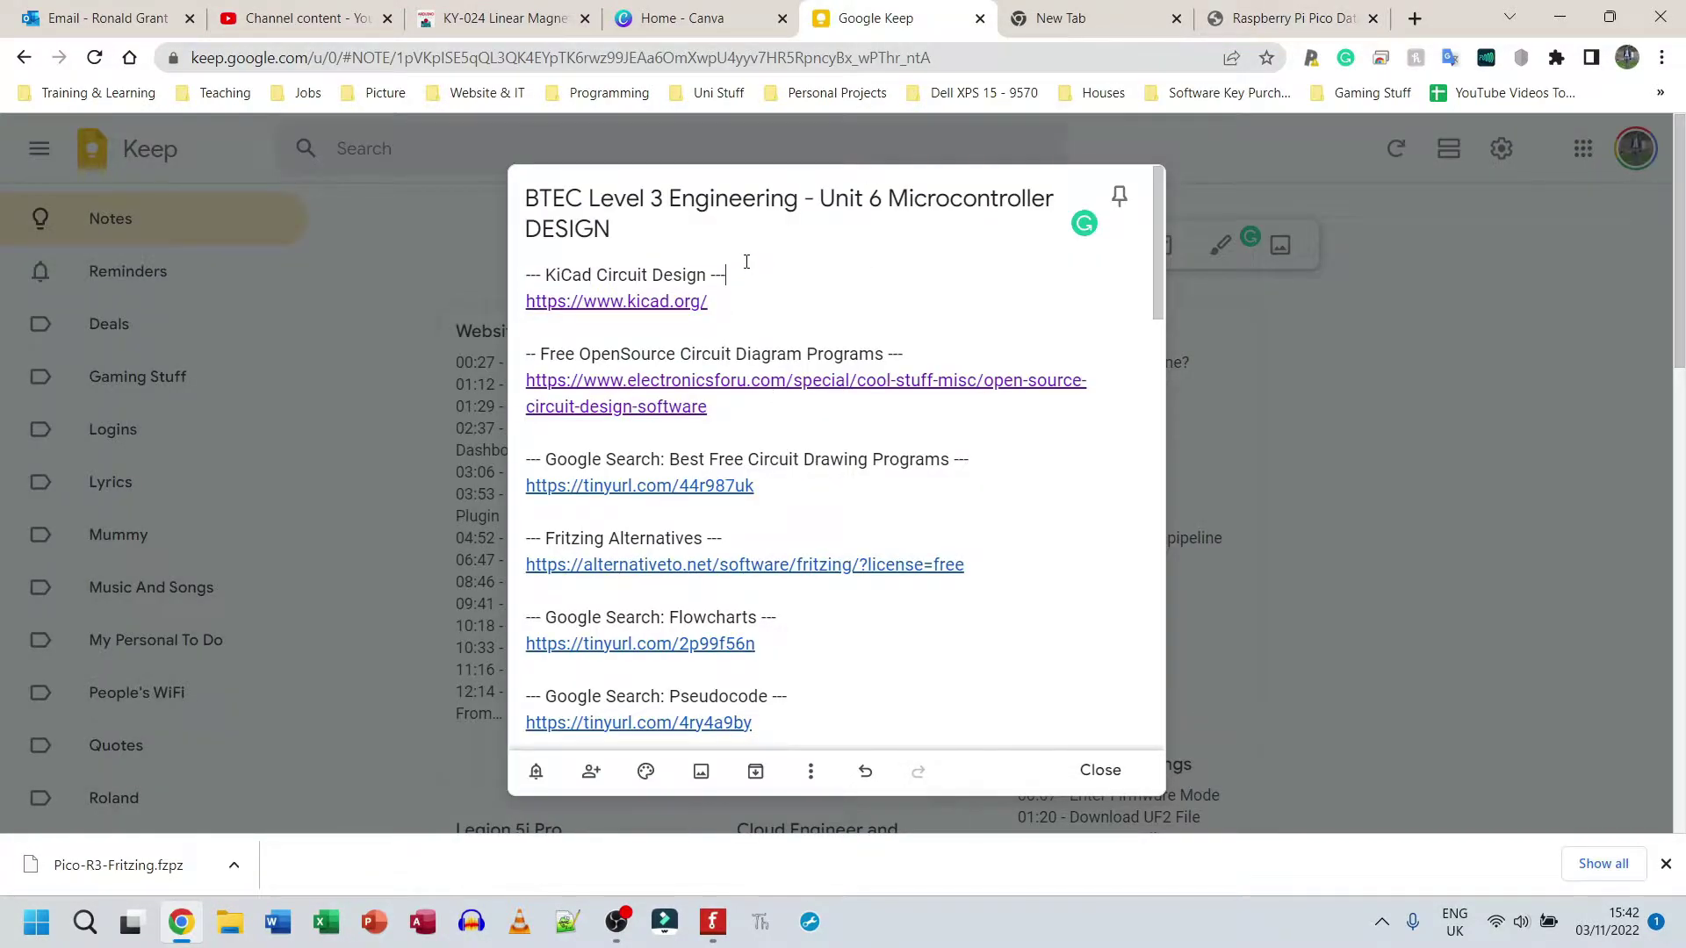
key(Return)
key(Return)
text(Pi Pico)
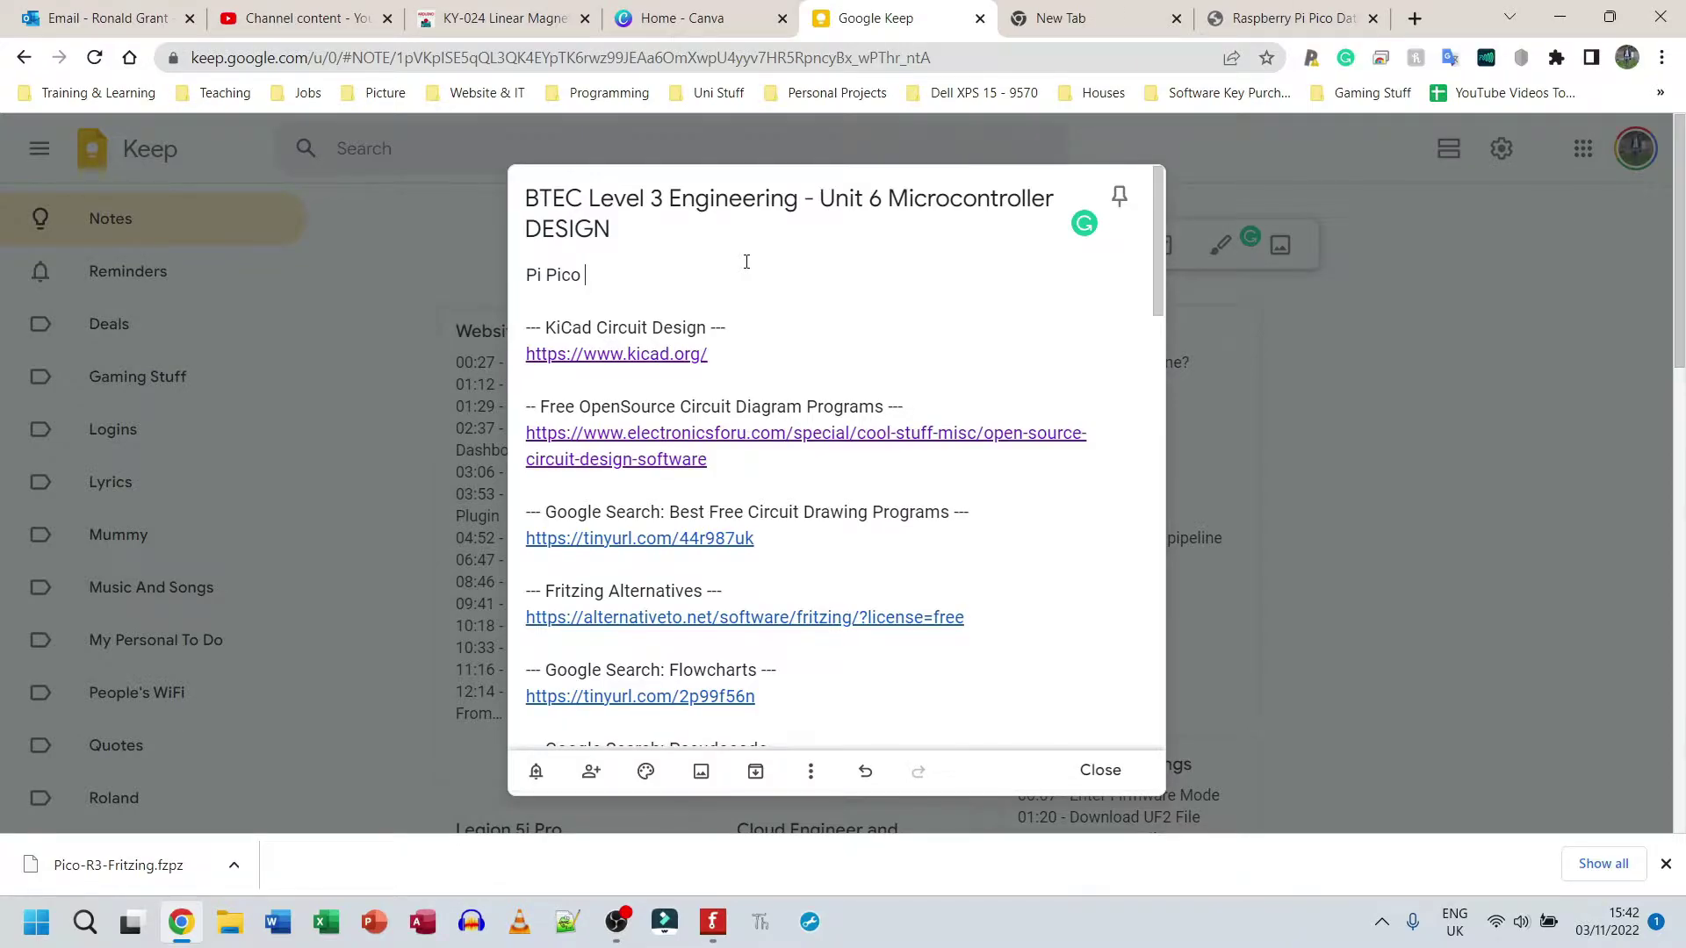
text( Fritzing Layout)
key(Return)
key(ctrl+v)
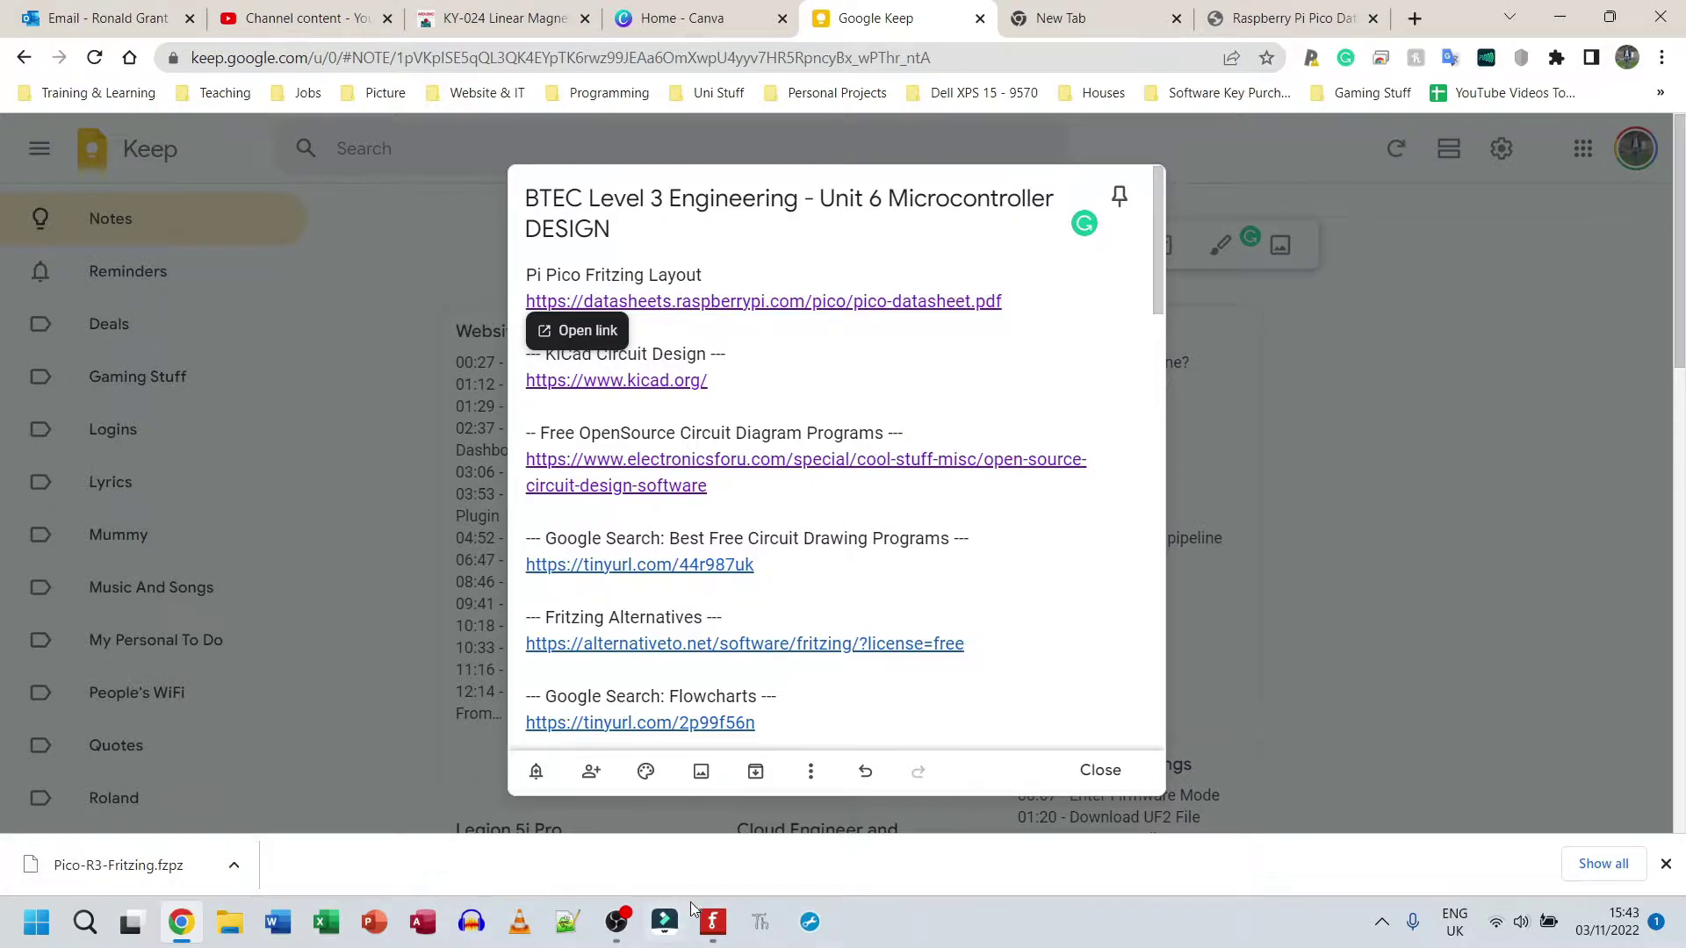
- Switch to Fritzing and import Pico-R3-Fritzing.fzpz from the Downloads folder into the parts library
click(712, 922)
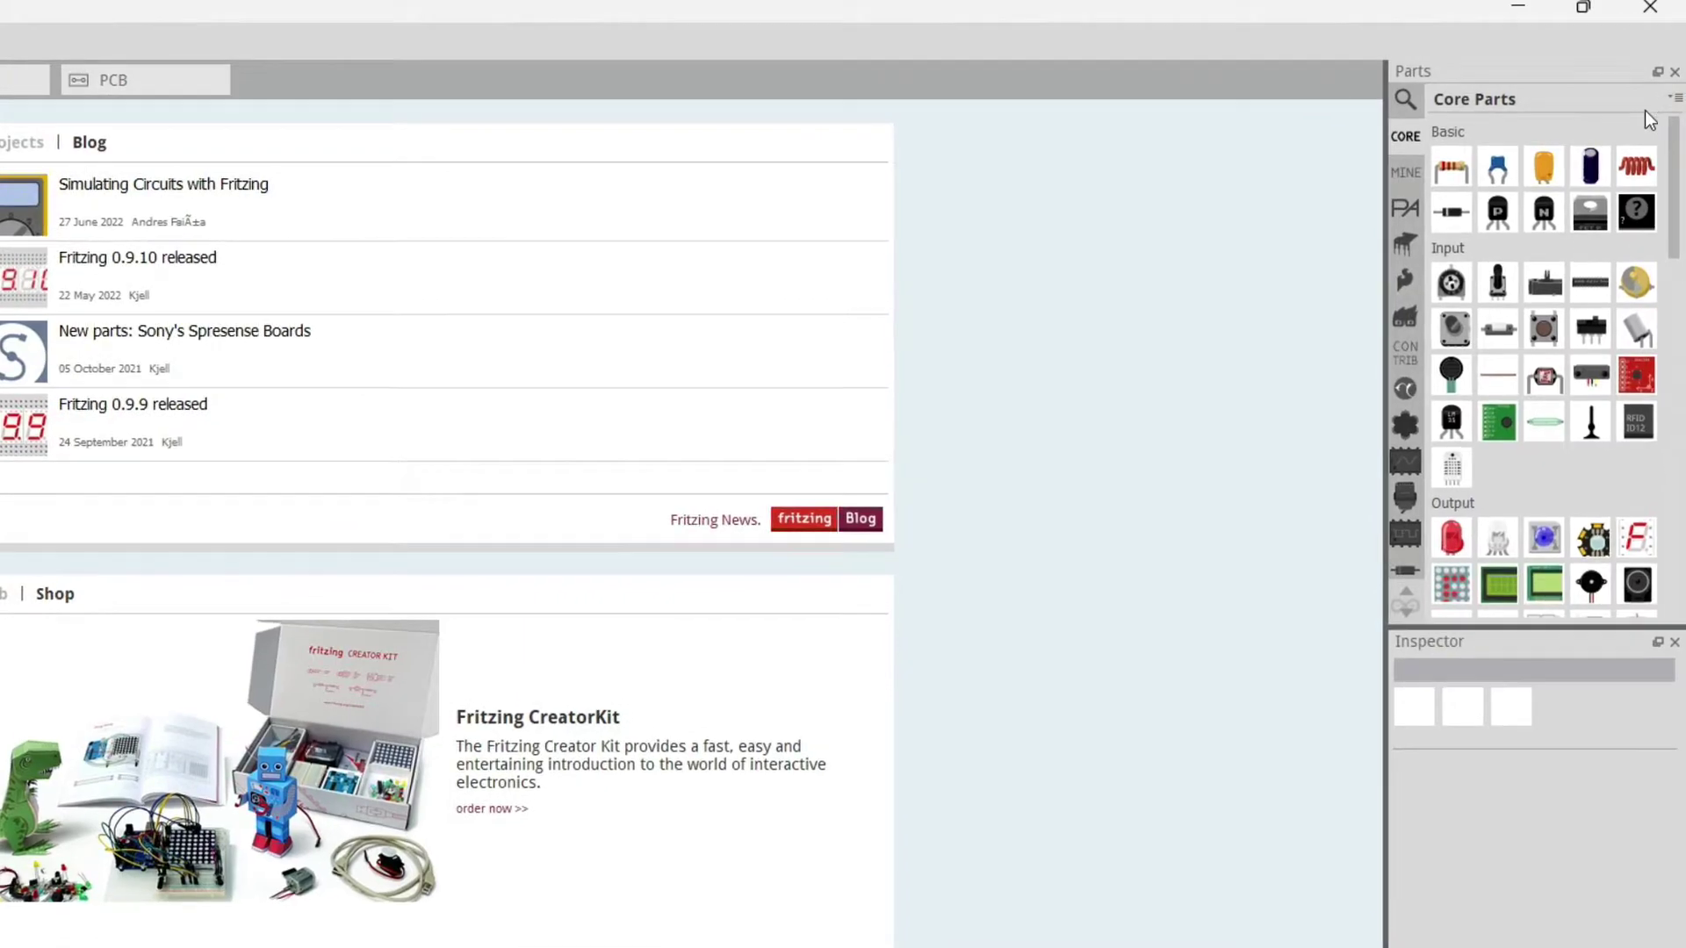
click(1675, 102)
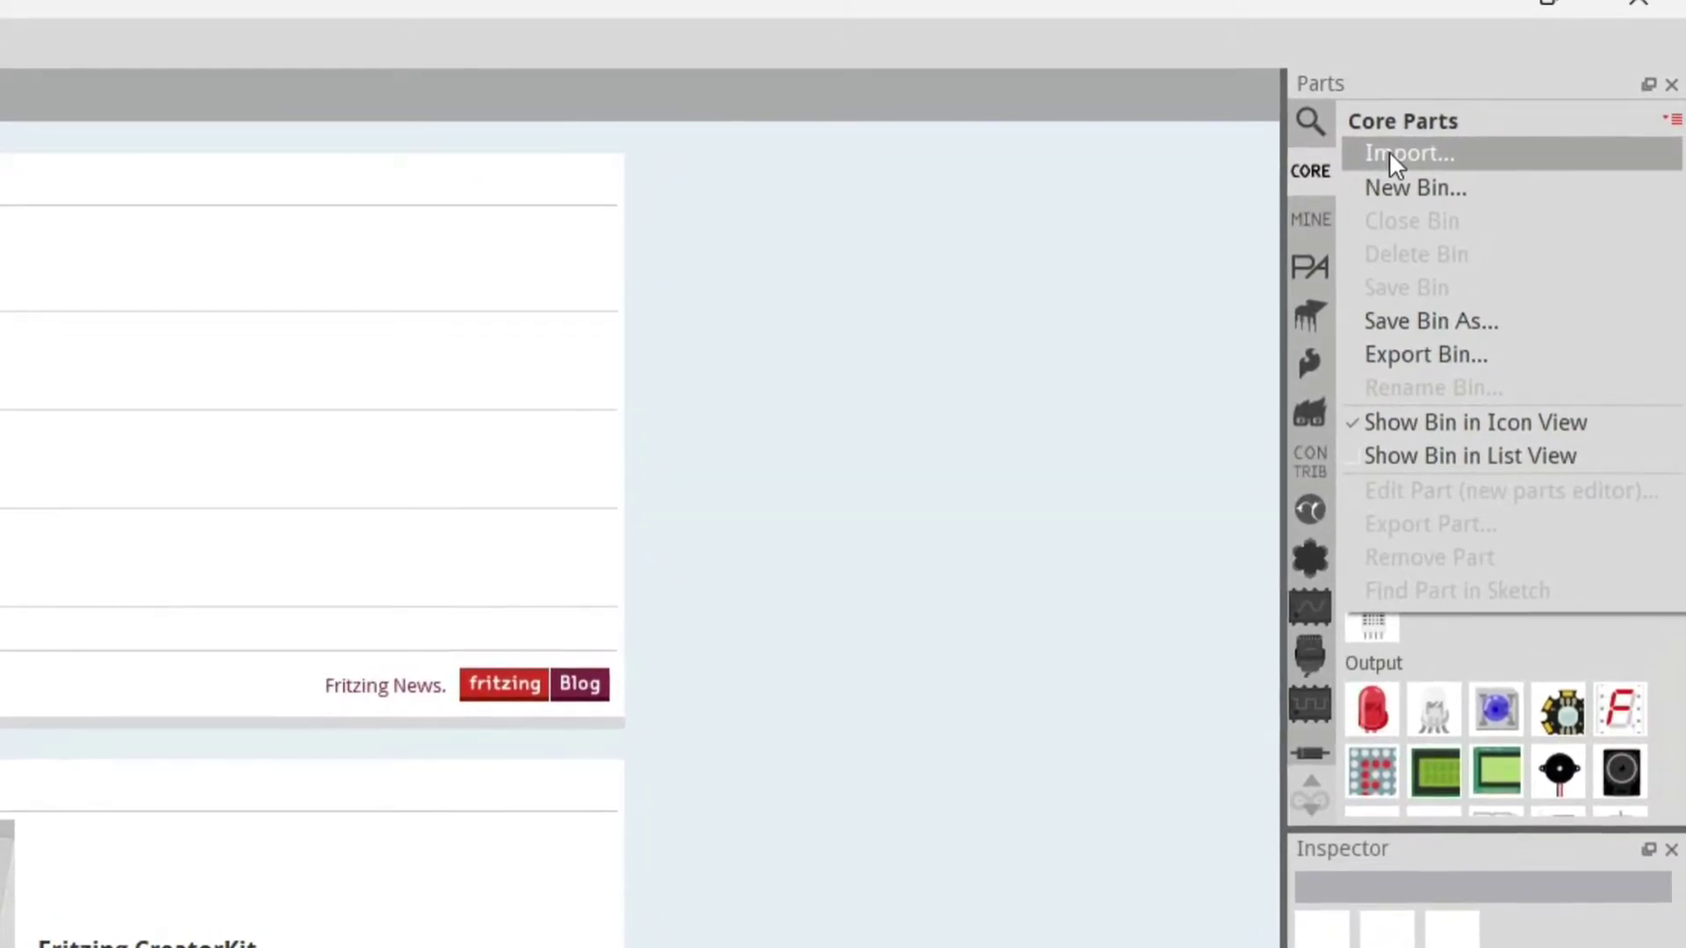
click(1372, 160)
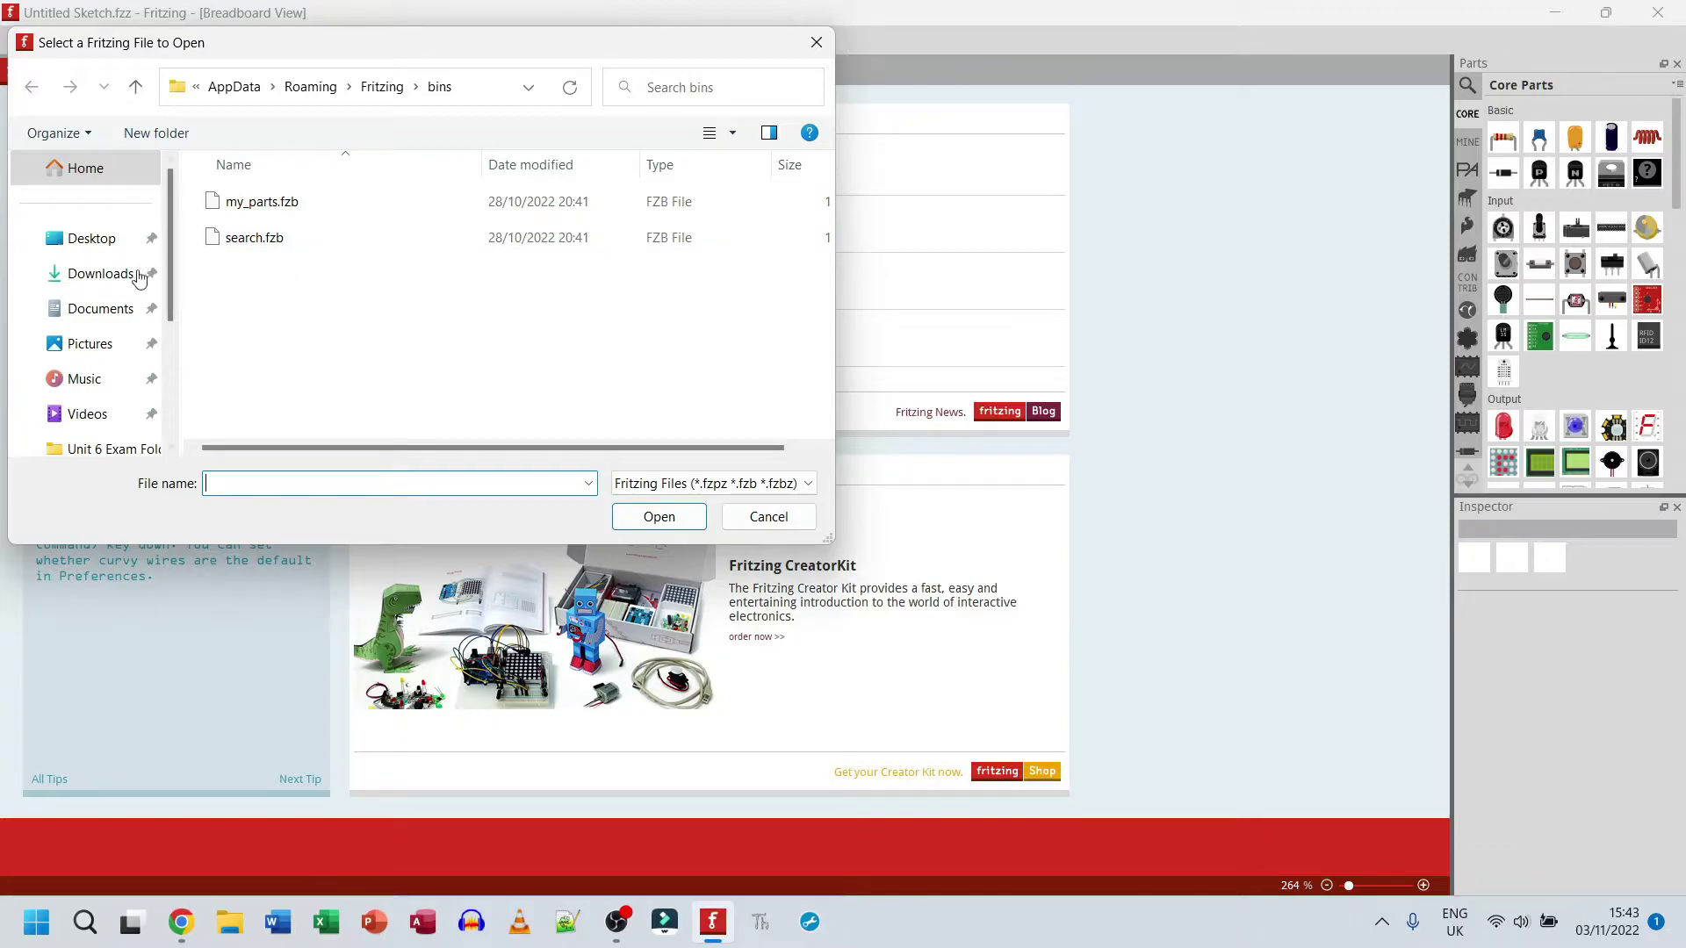
click(90, 275)
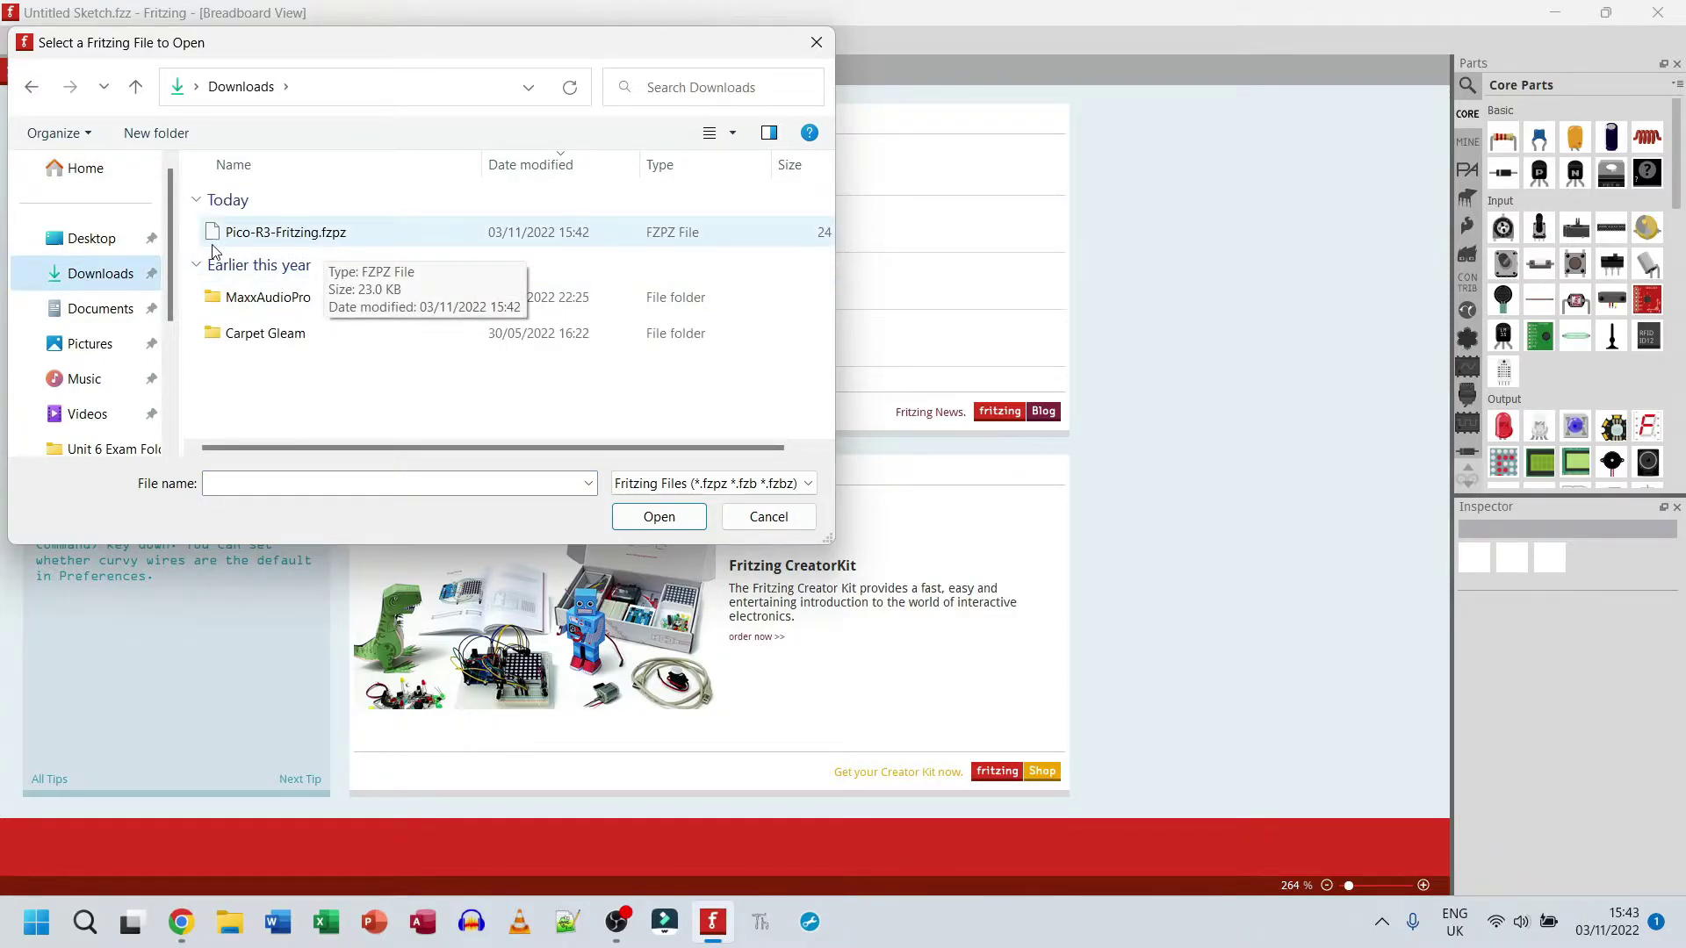
click(312, 242)
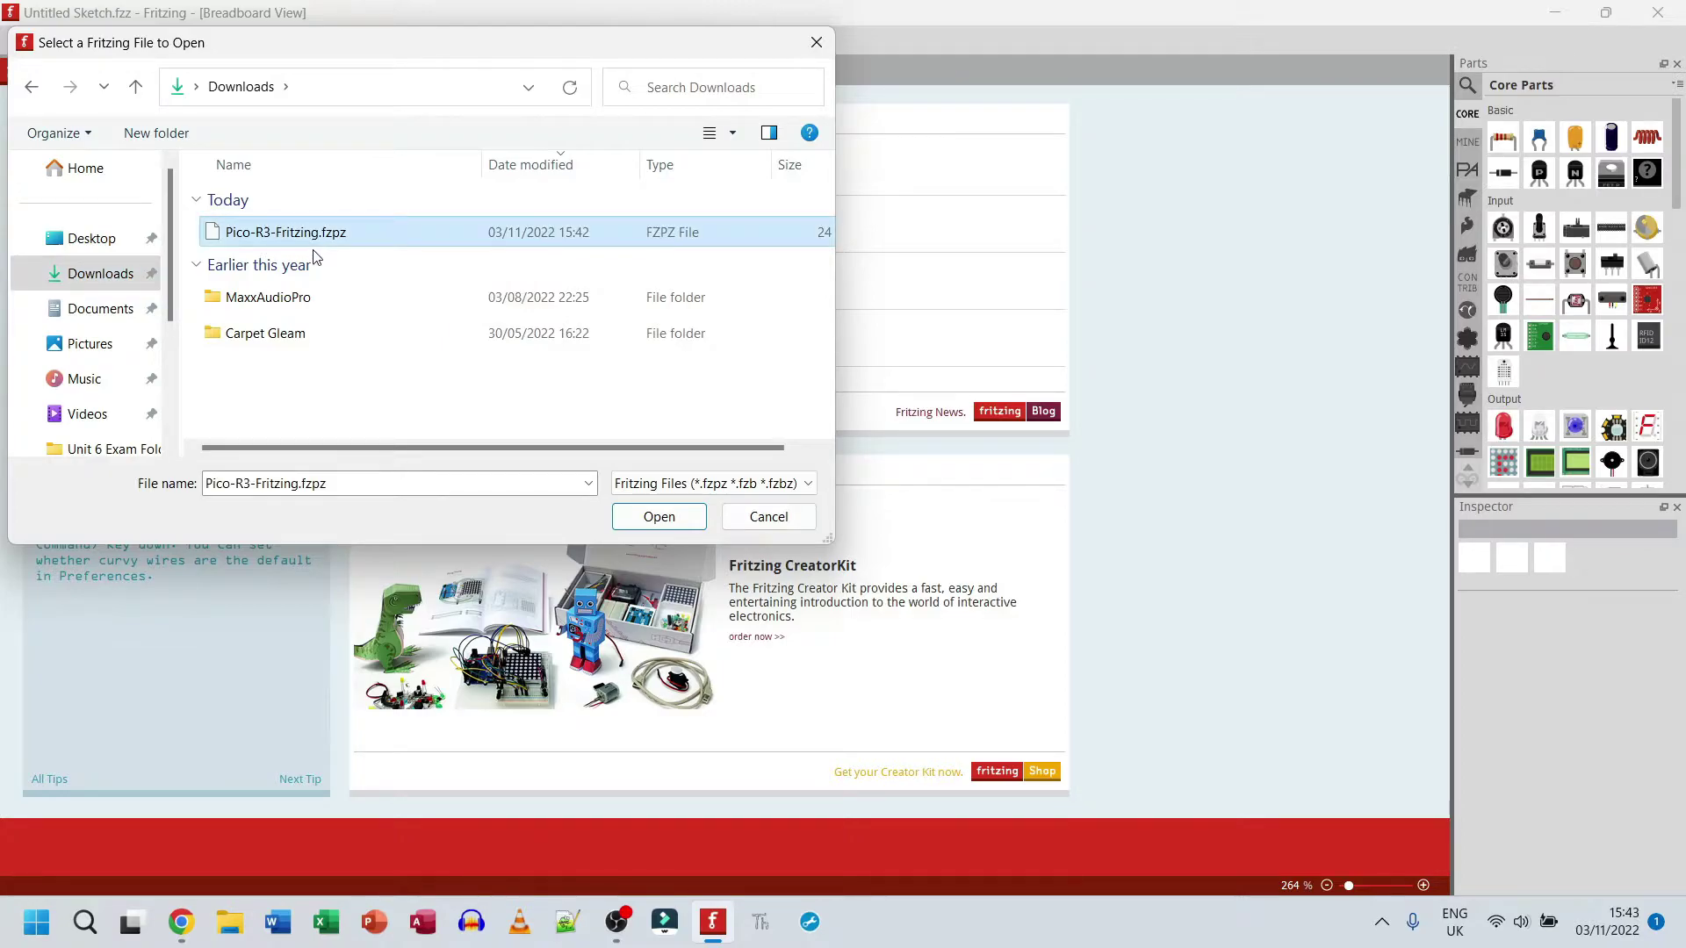
click(646, 520)
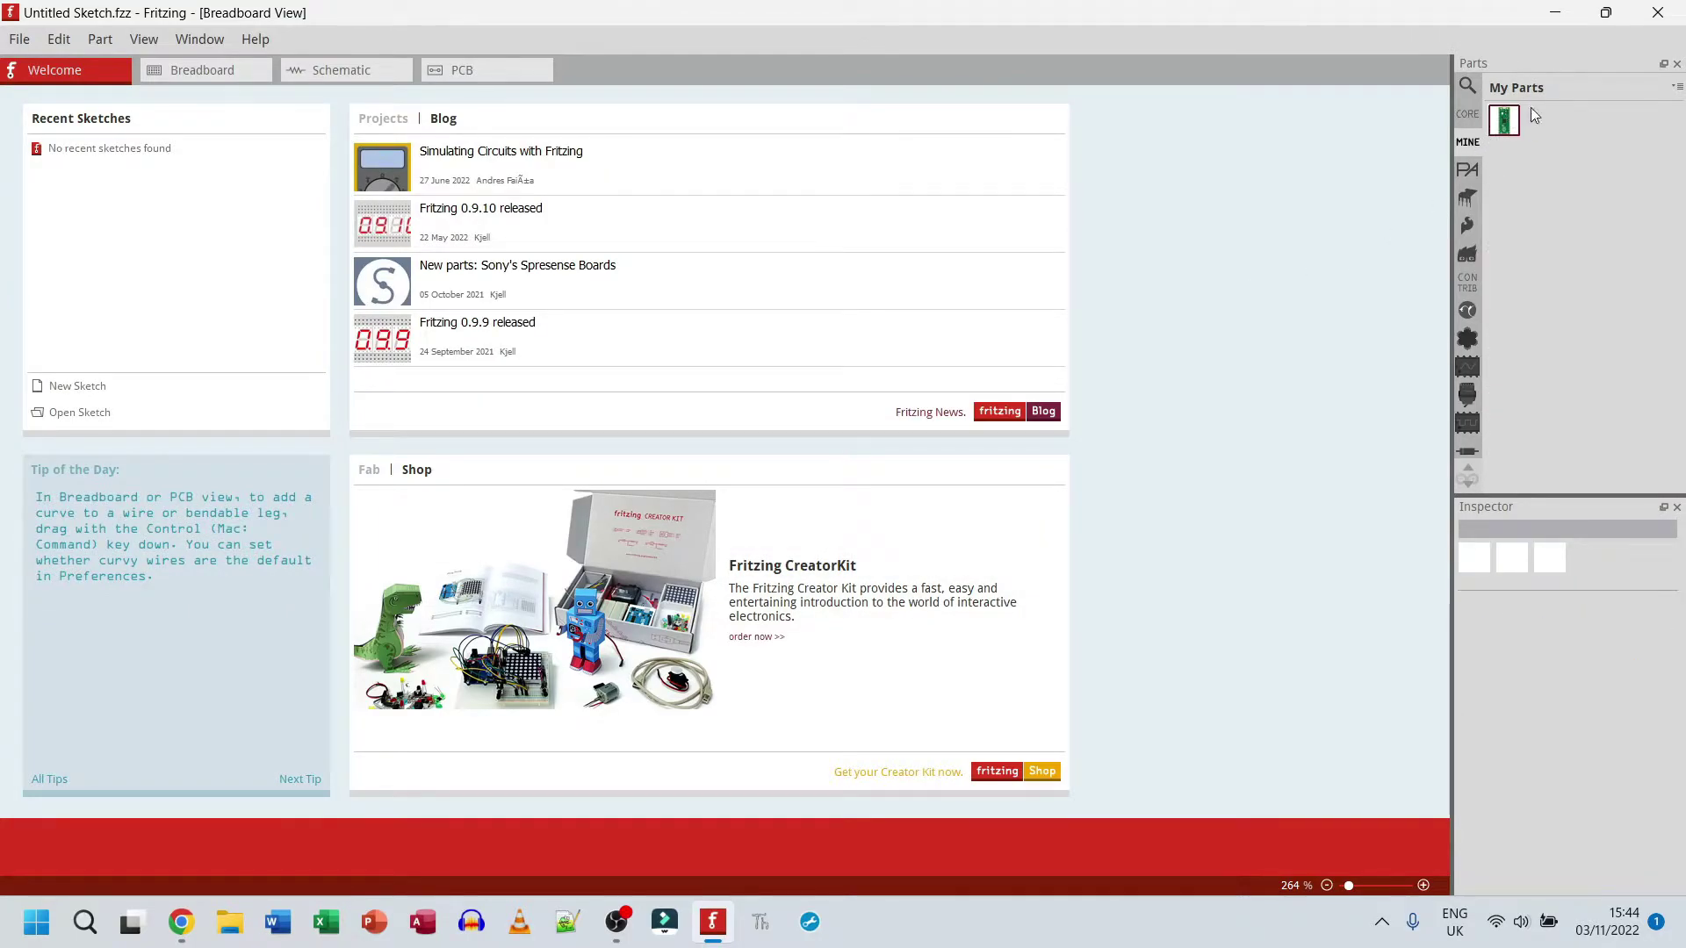
- Show the sketch in the breadboard view with the whole breadboard and free space around it visible
mouse_move(1504, 128)
click(194, 80)
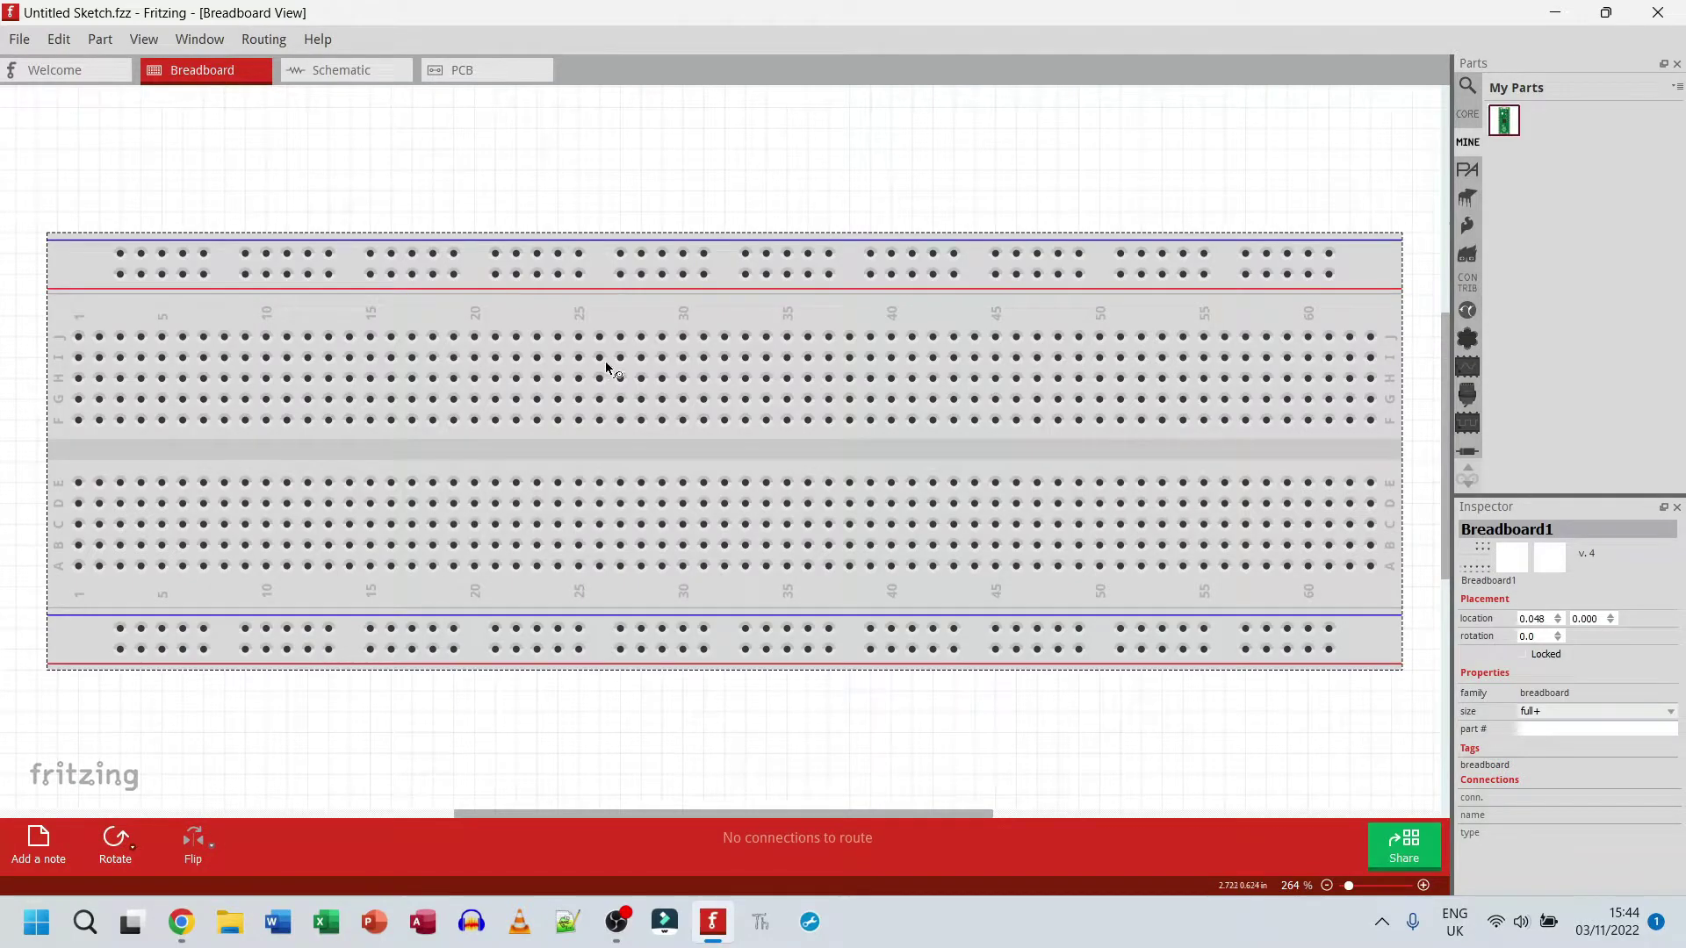
ctrl+scroll(635, 346, down, 3)
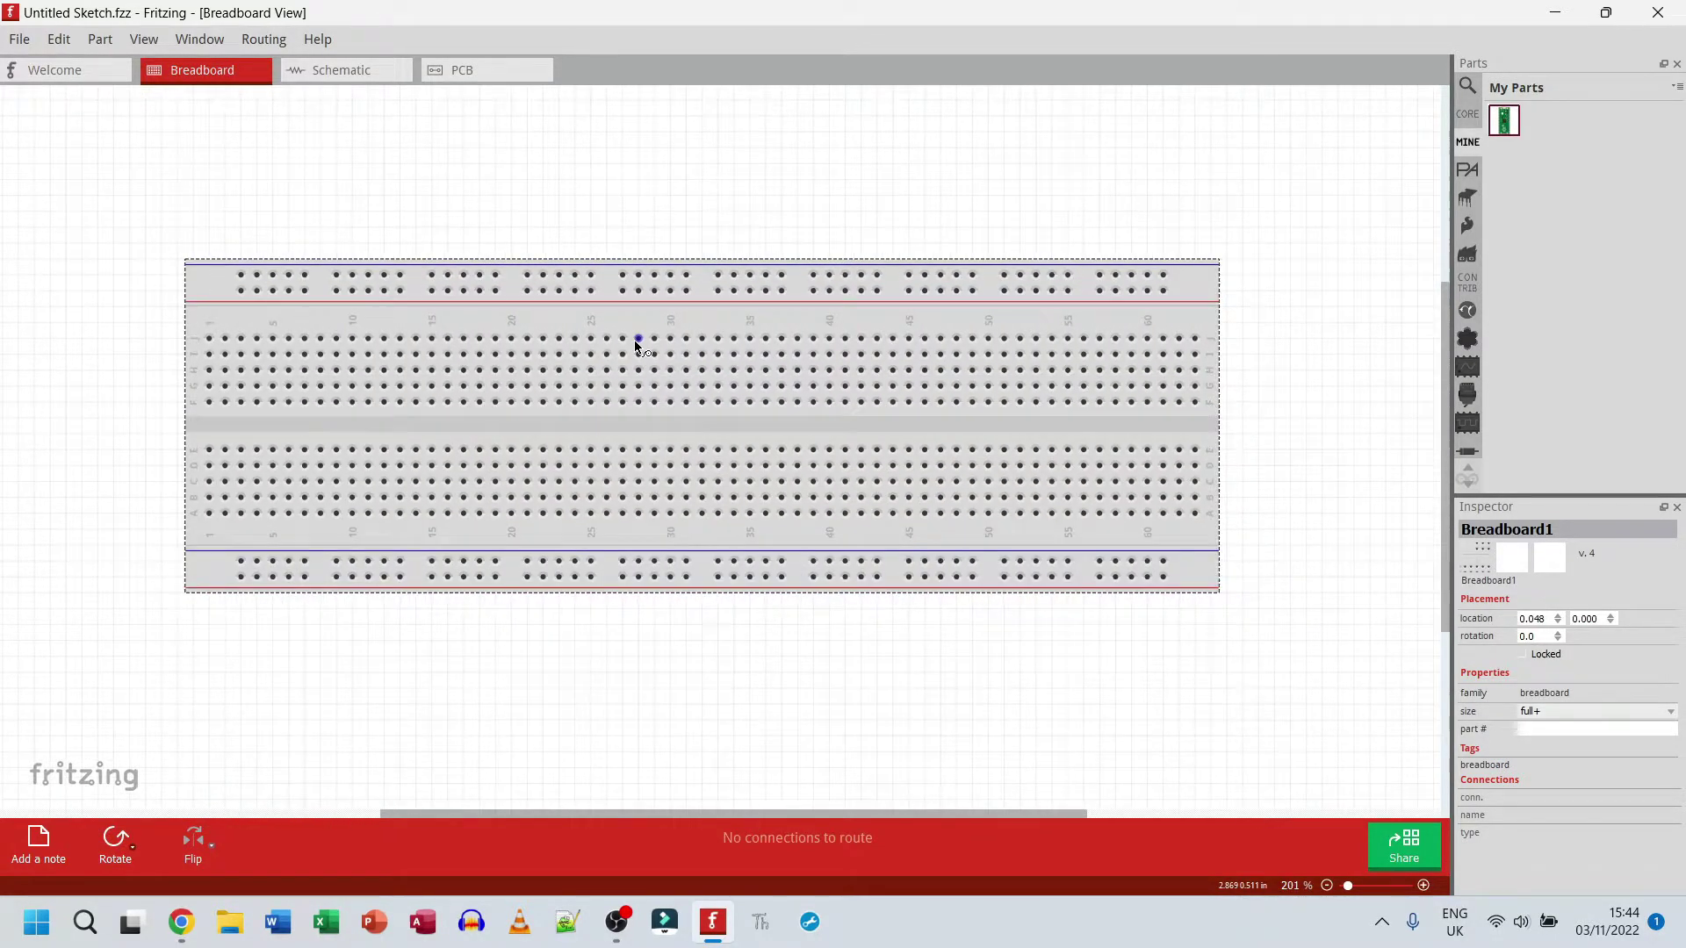
ctrl+scroll(634, 339, up, 3)
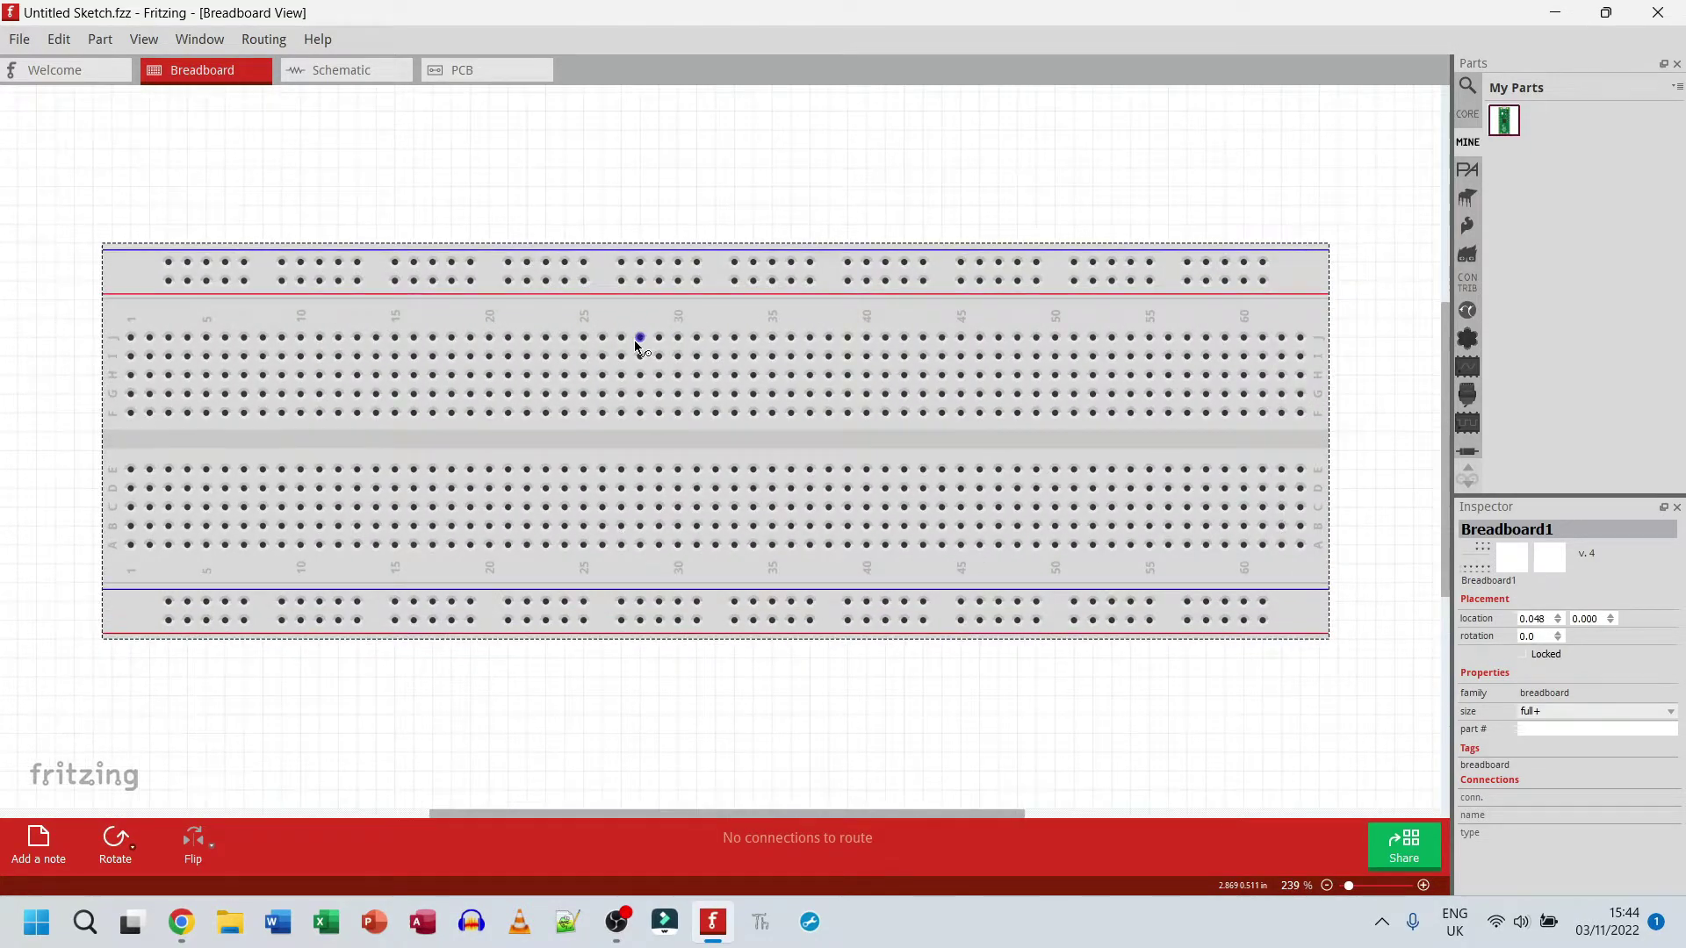
ctrl+scroll(634, 340, down, 5)
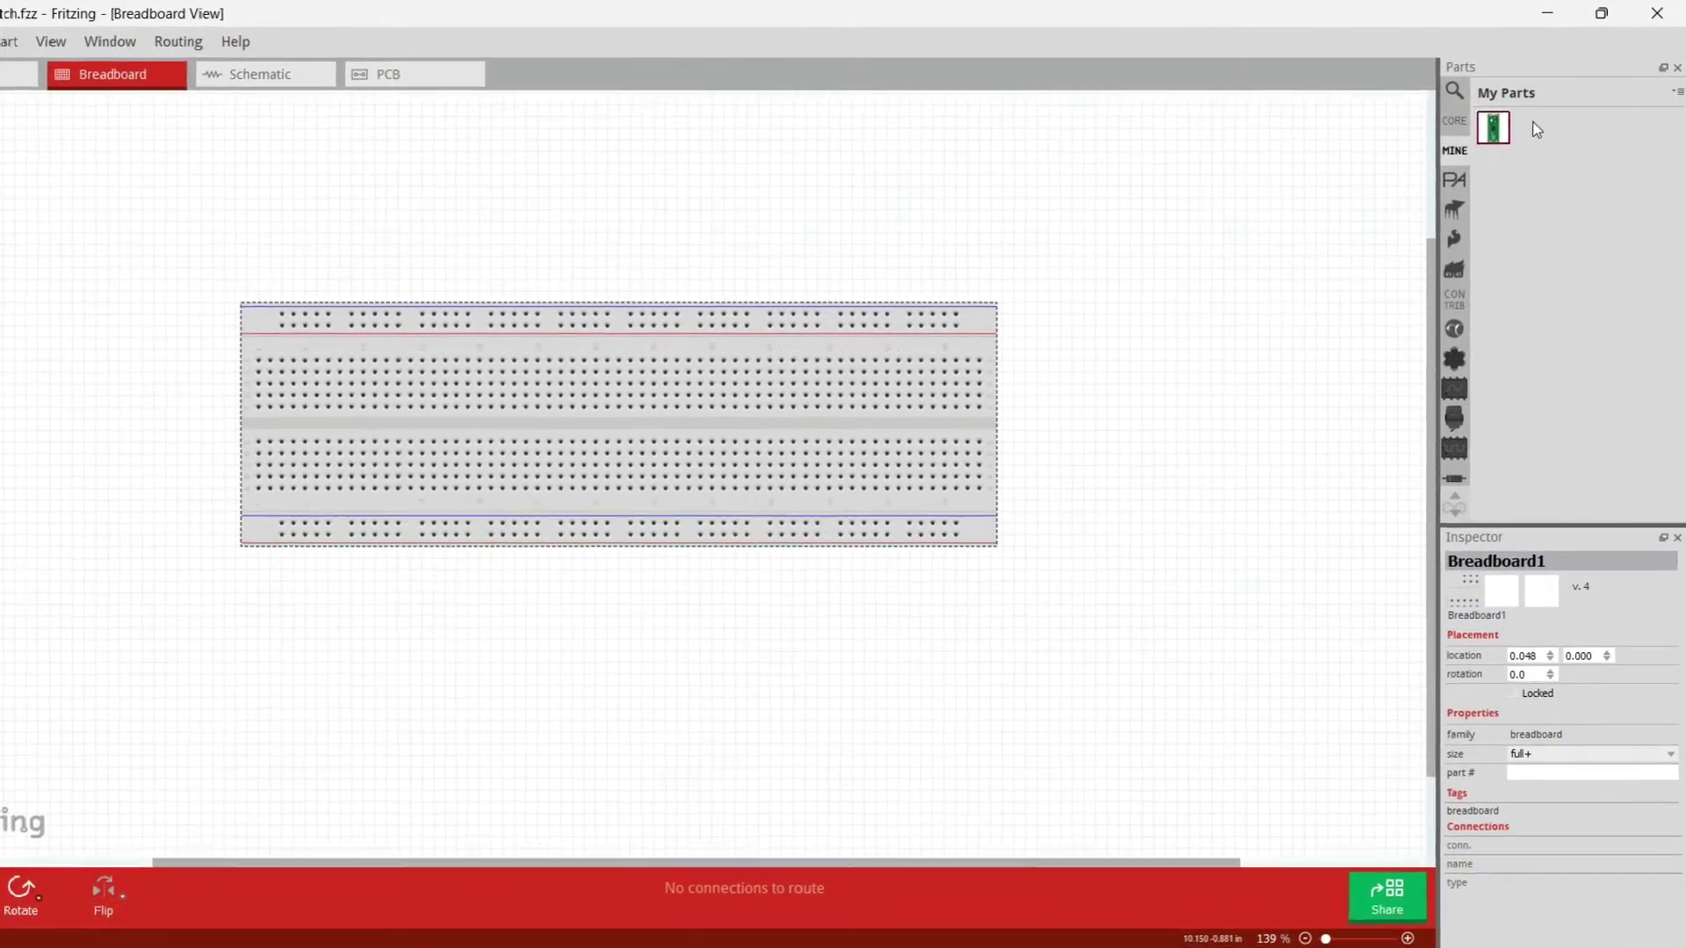
- Place the imported Raspberry Pi Pico part just to the right of the breadboard and deselect it
click(1500, 125)
drag(1484, 138, 996, 286)
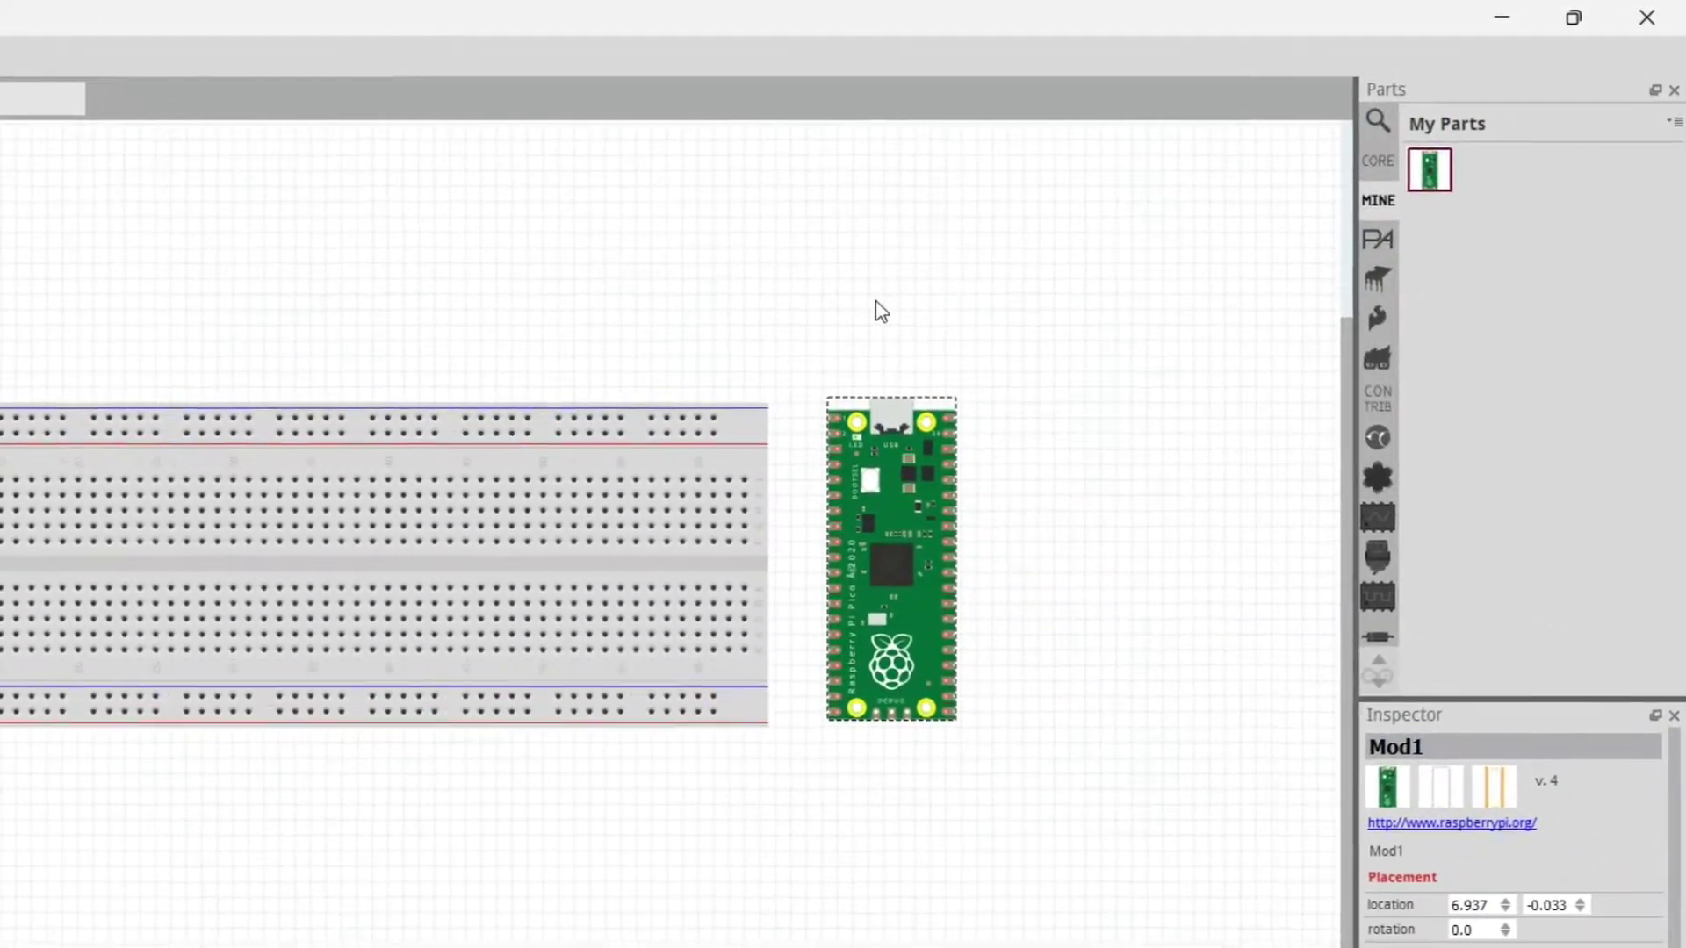
click(1053, 248)
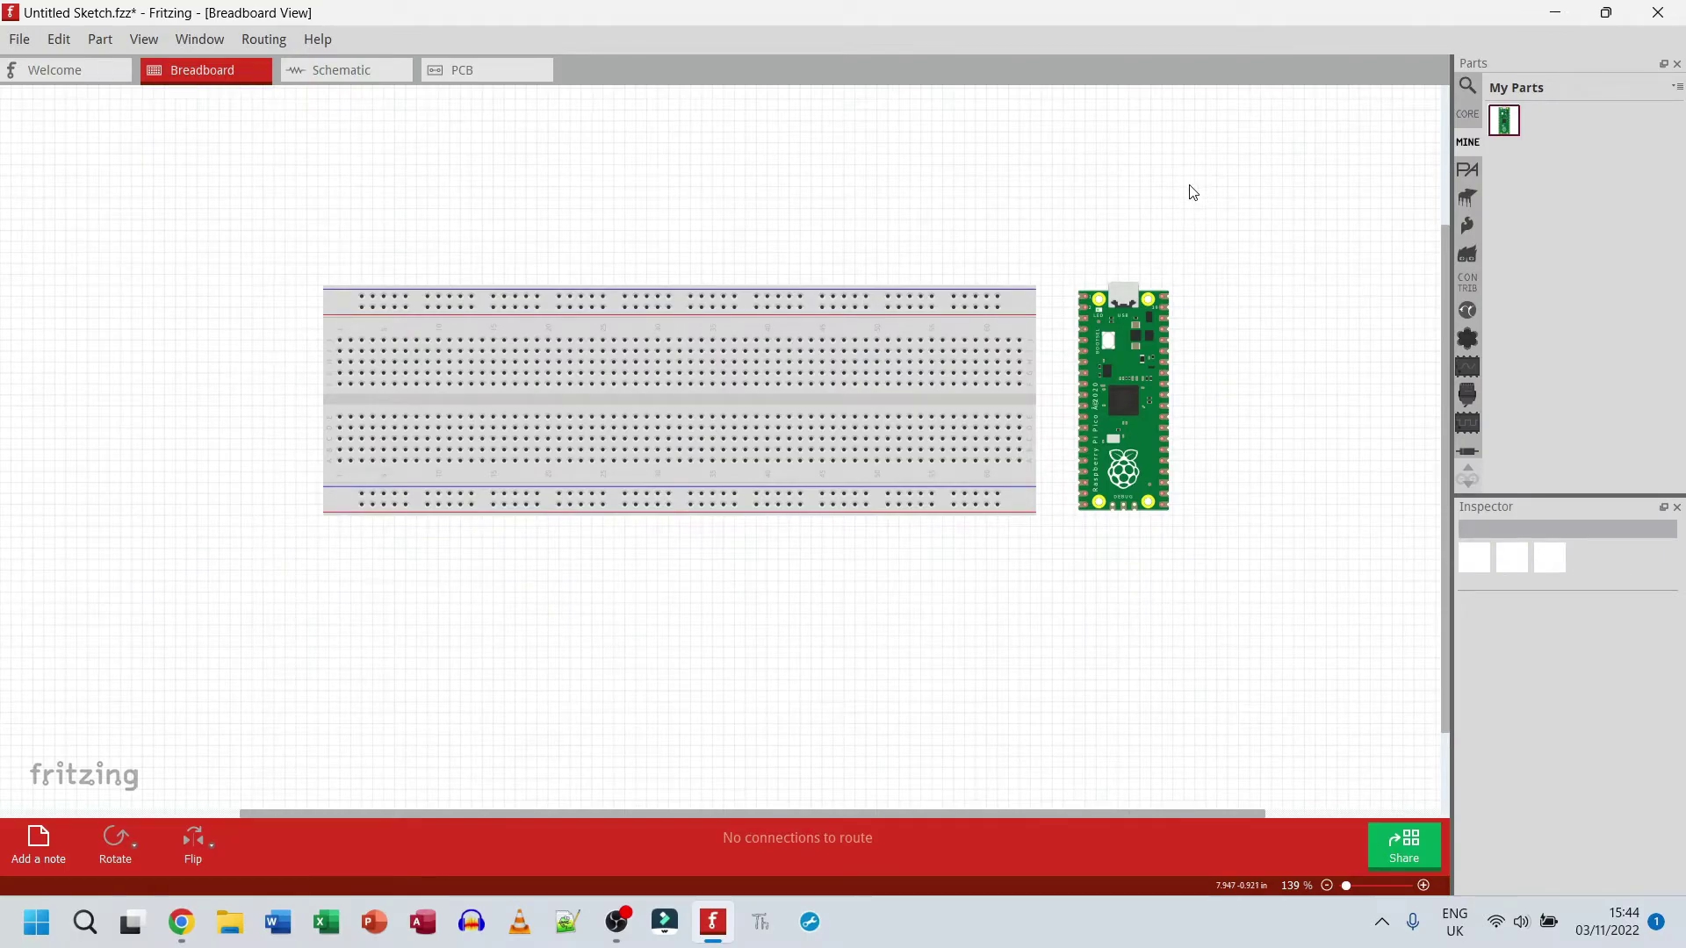
- Switch to Chrome and review the Google search "hall sensor fritzing" behind the KY-024 Linear Magnetic Hall Module page, ending on that page
click(183, 921)
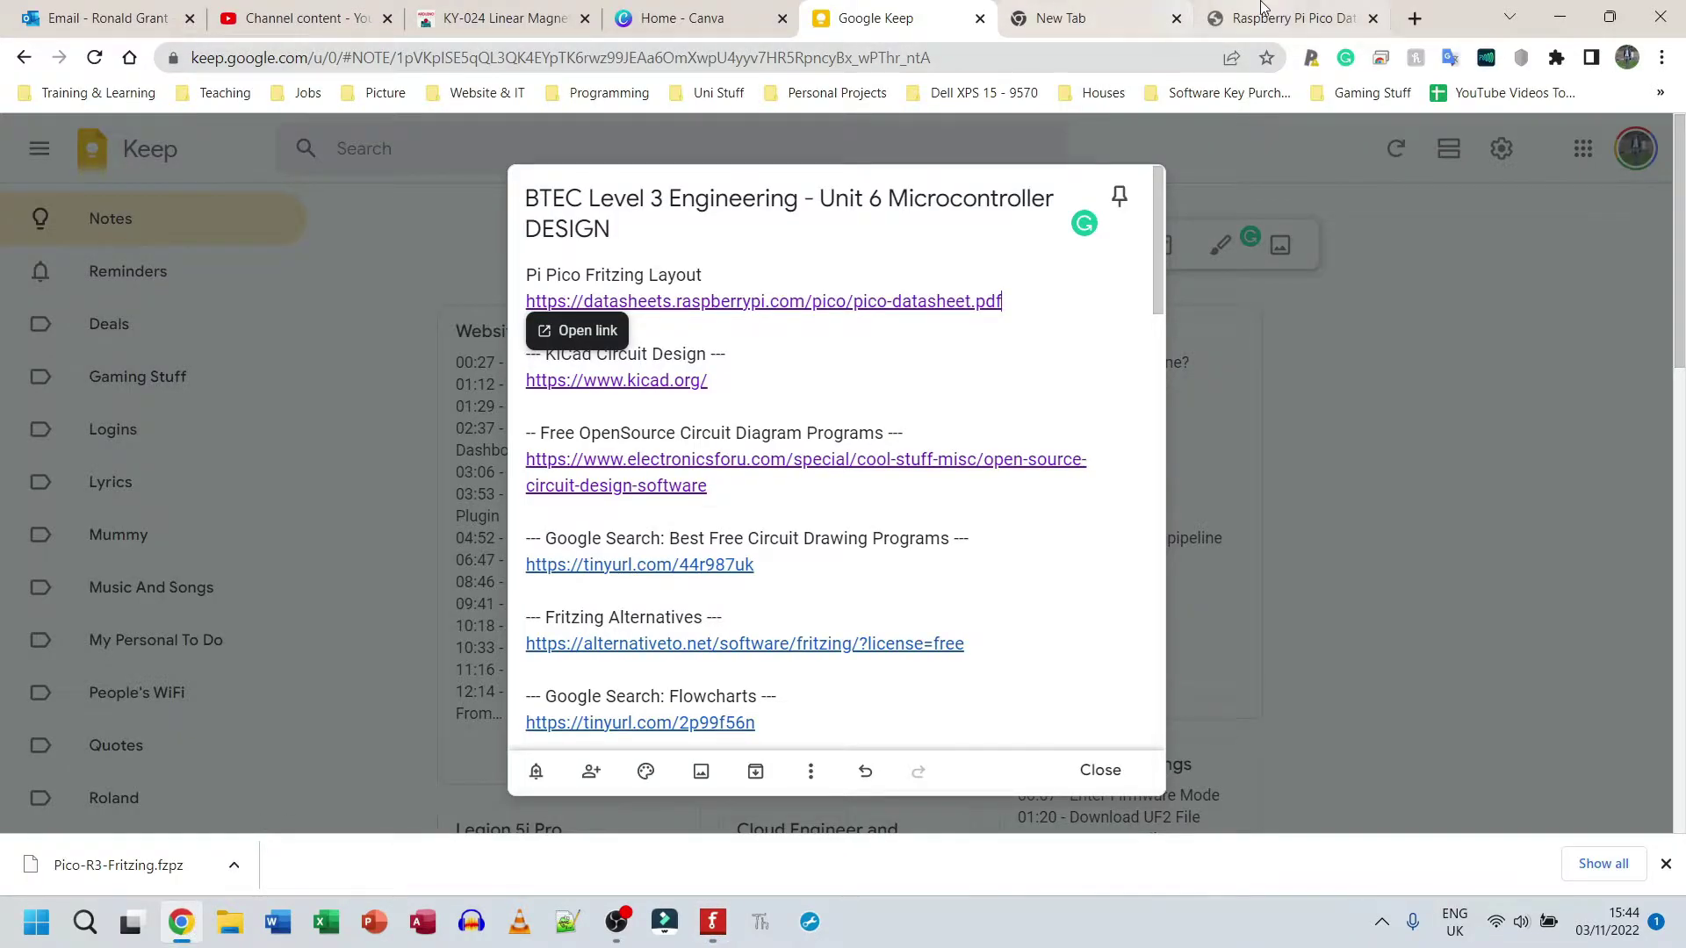
click(1089, 17)
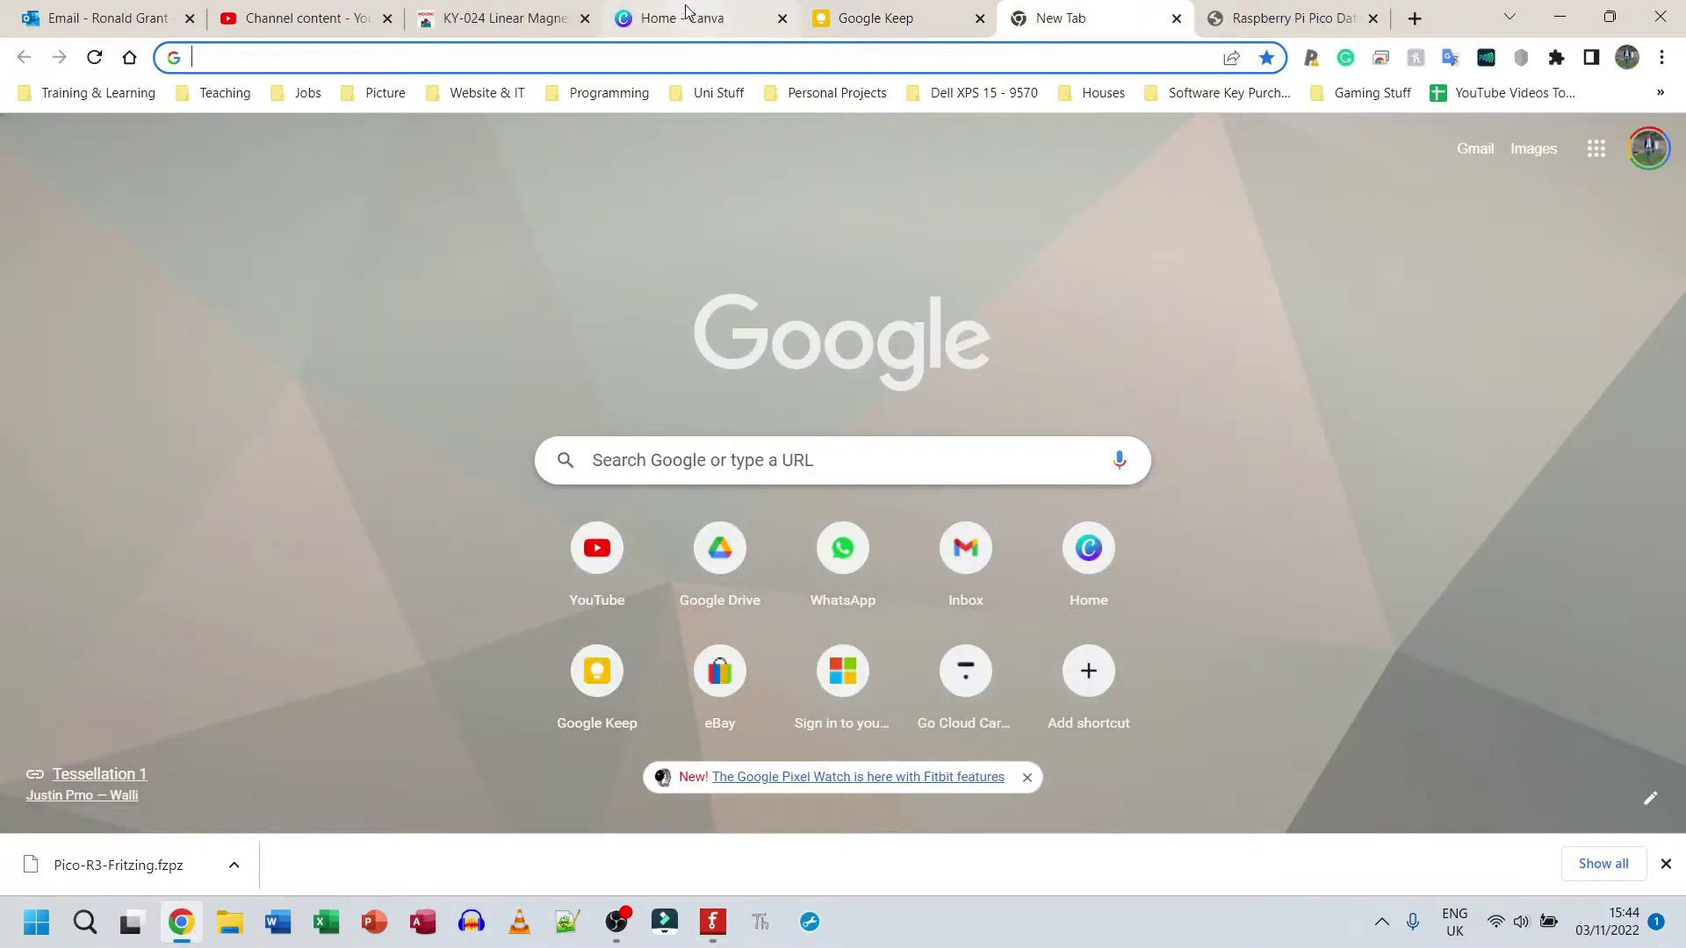
click(527, 18)
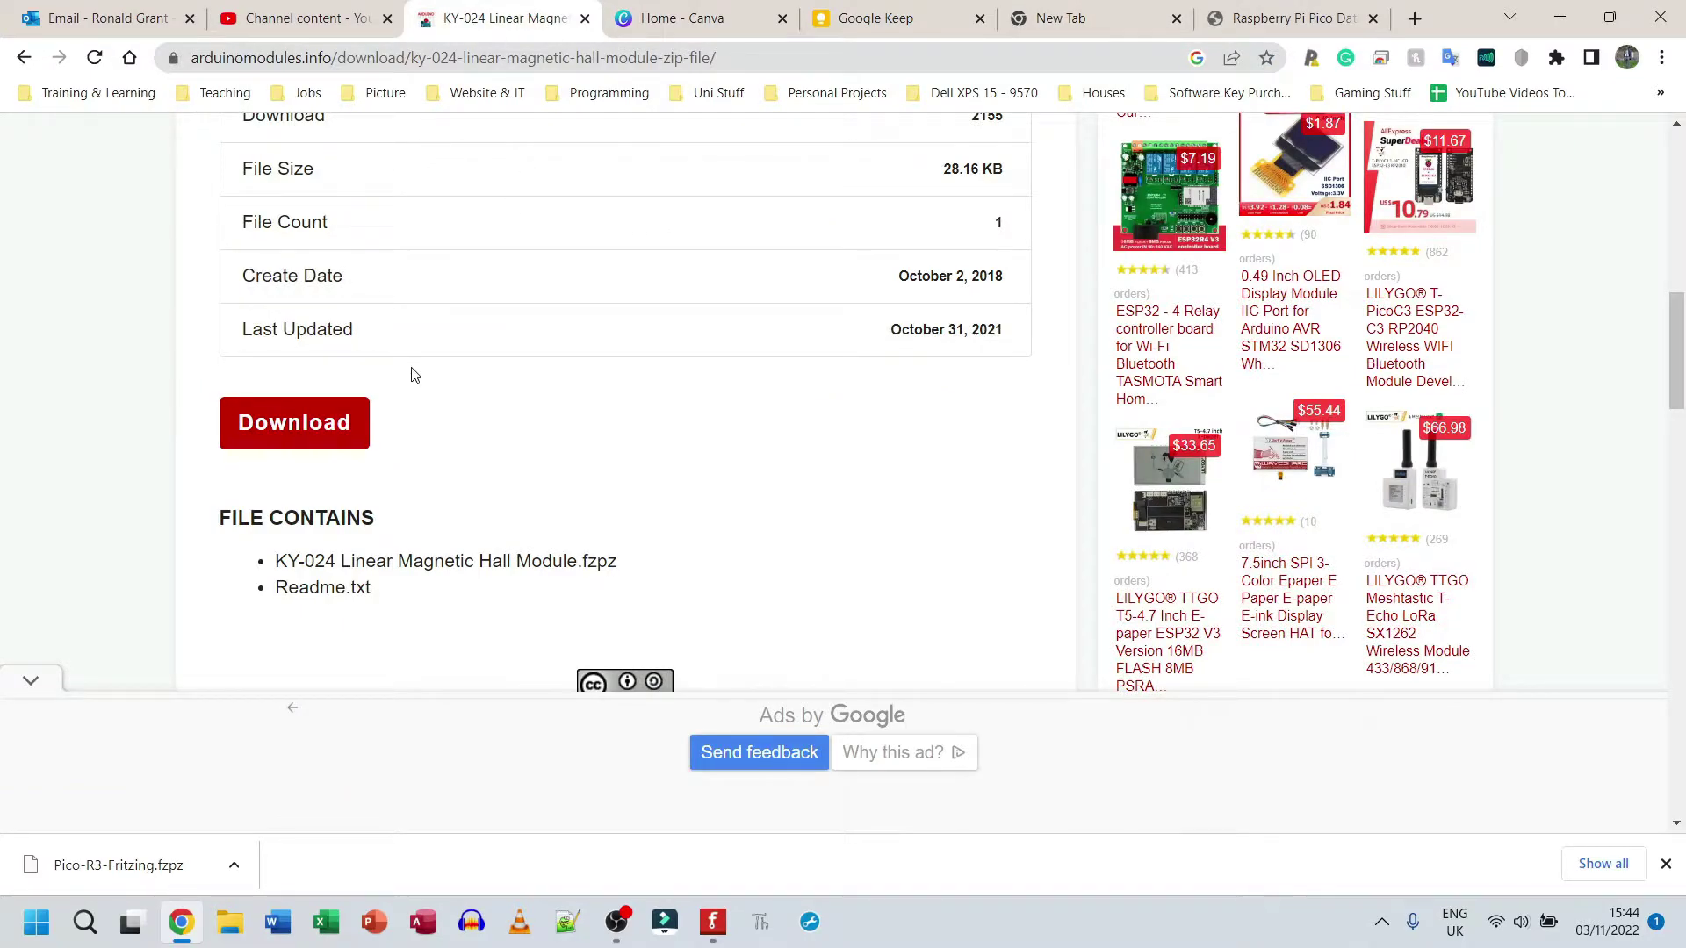
scroll(416, 375, up, 1)
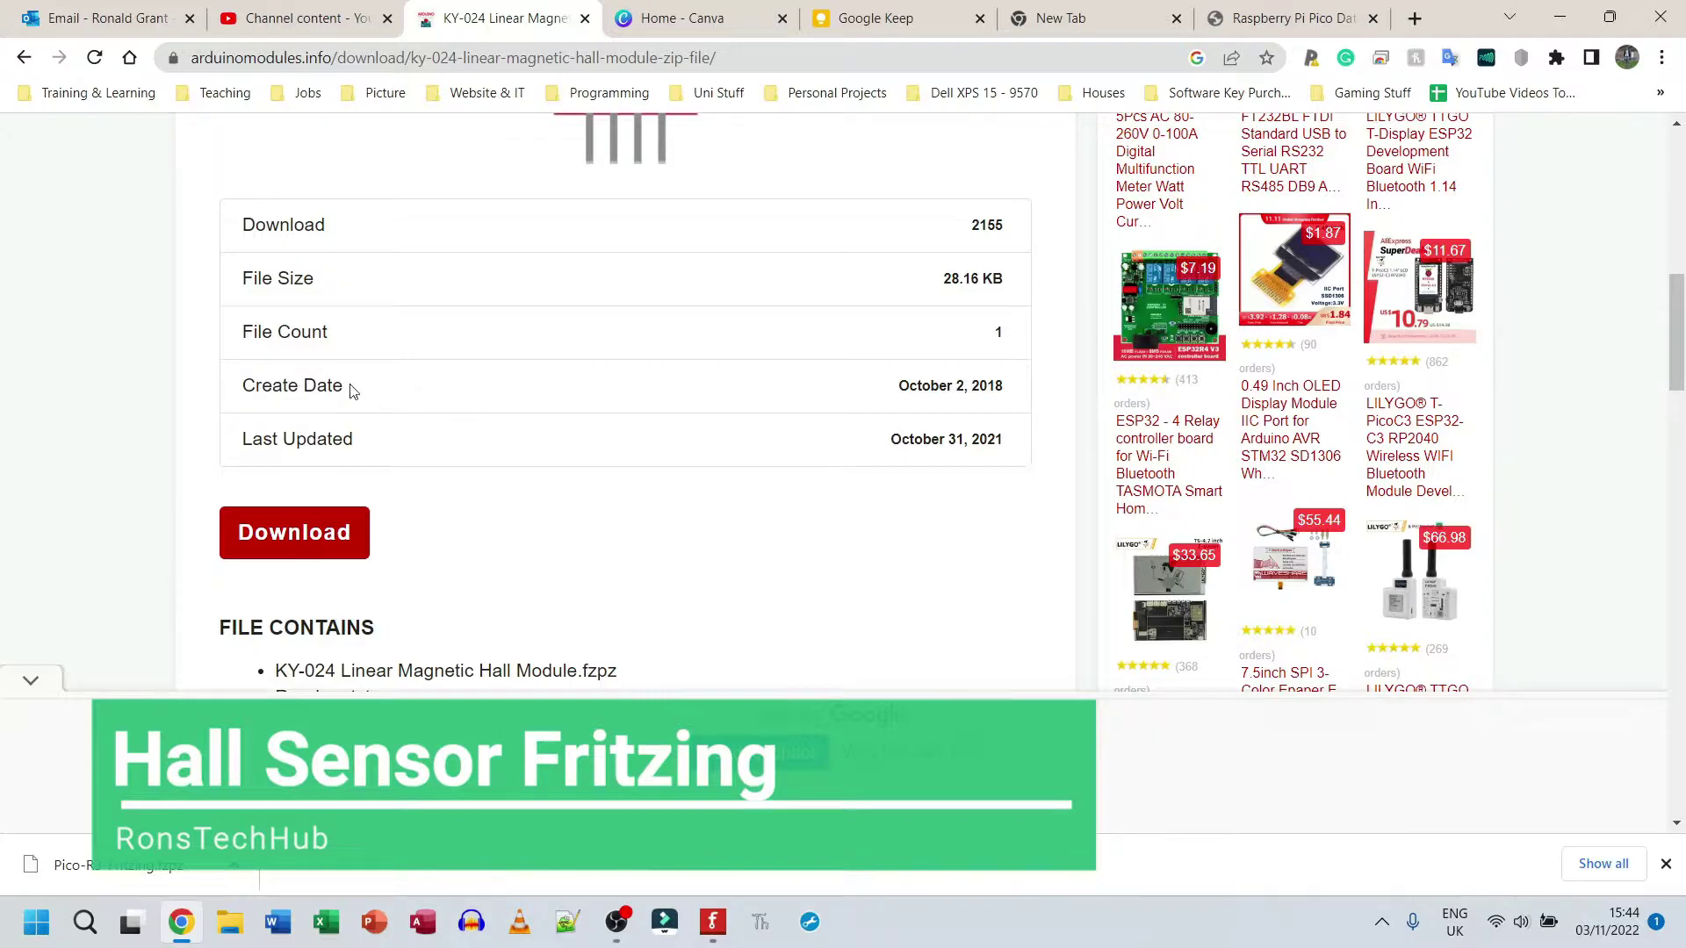
click(24, 57)
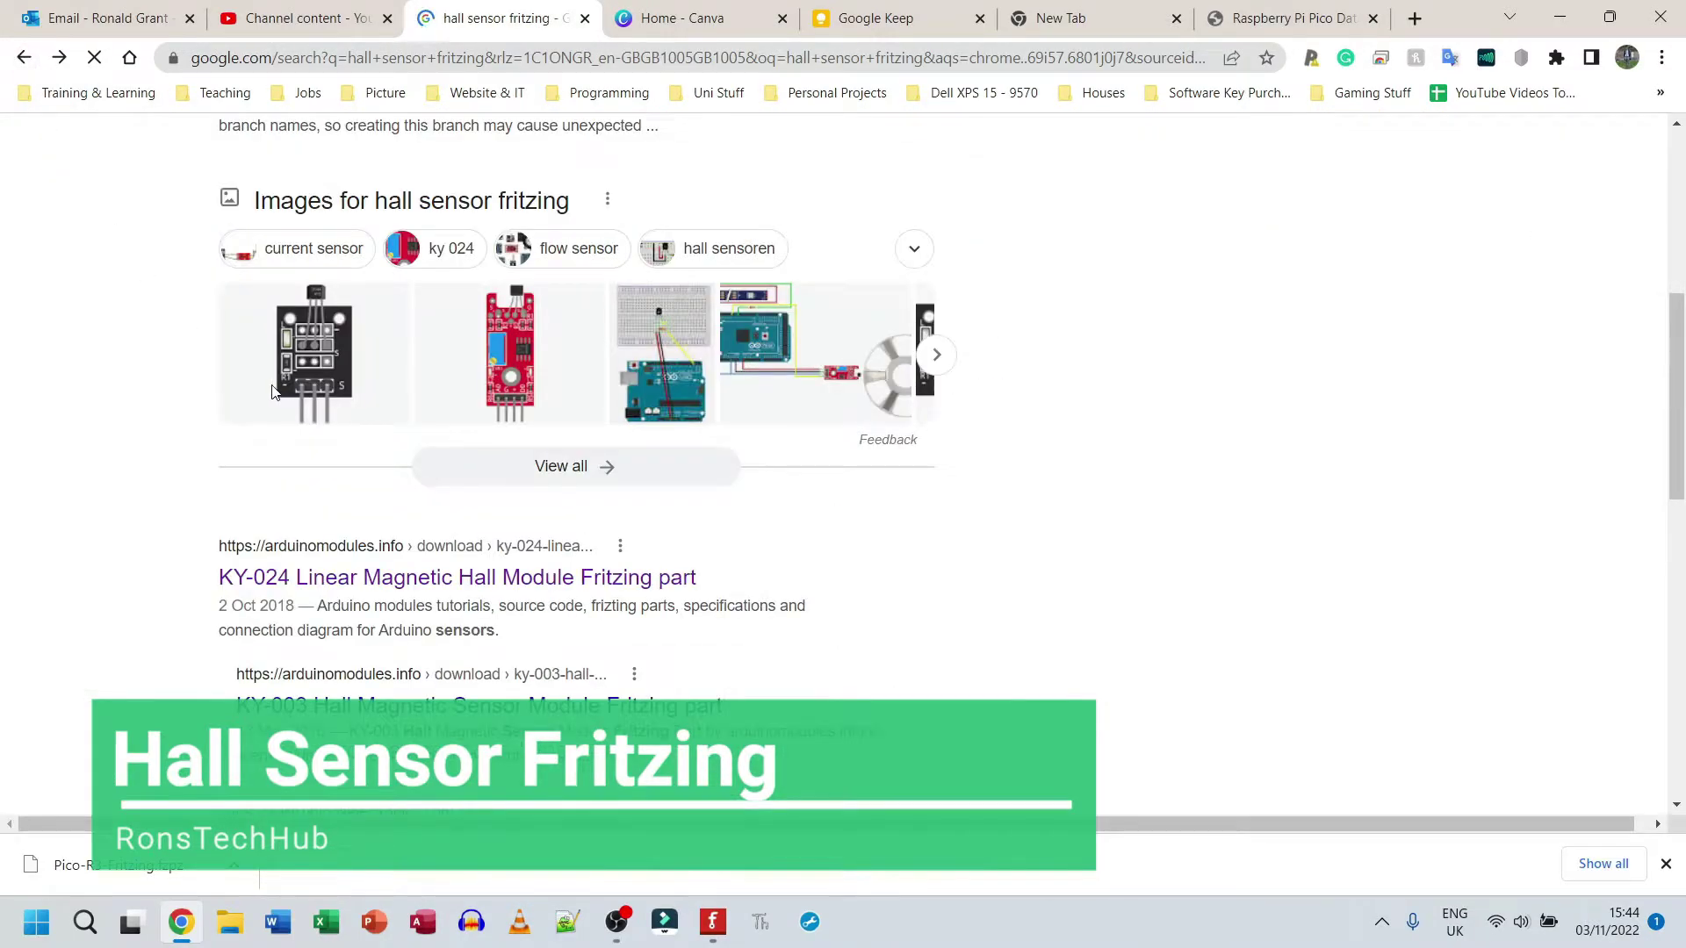
scroll(261, 380, up, 6)
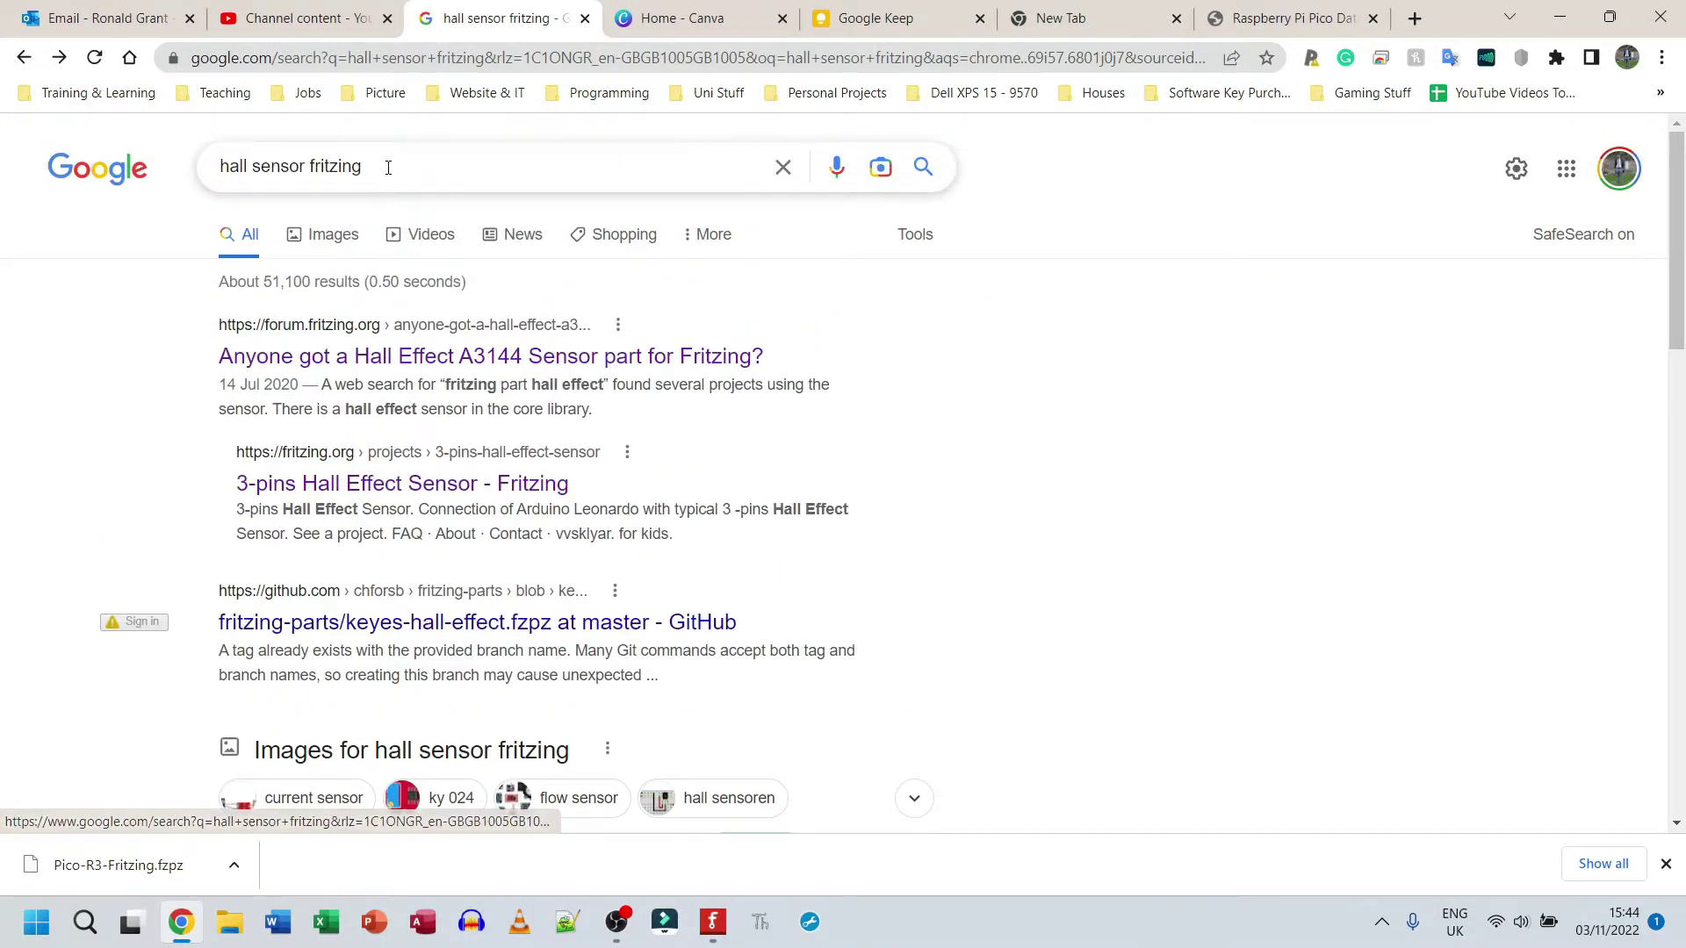
drag(387, 166, 208, 167)
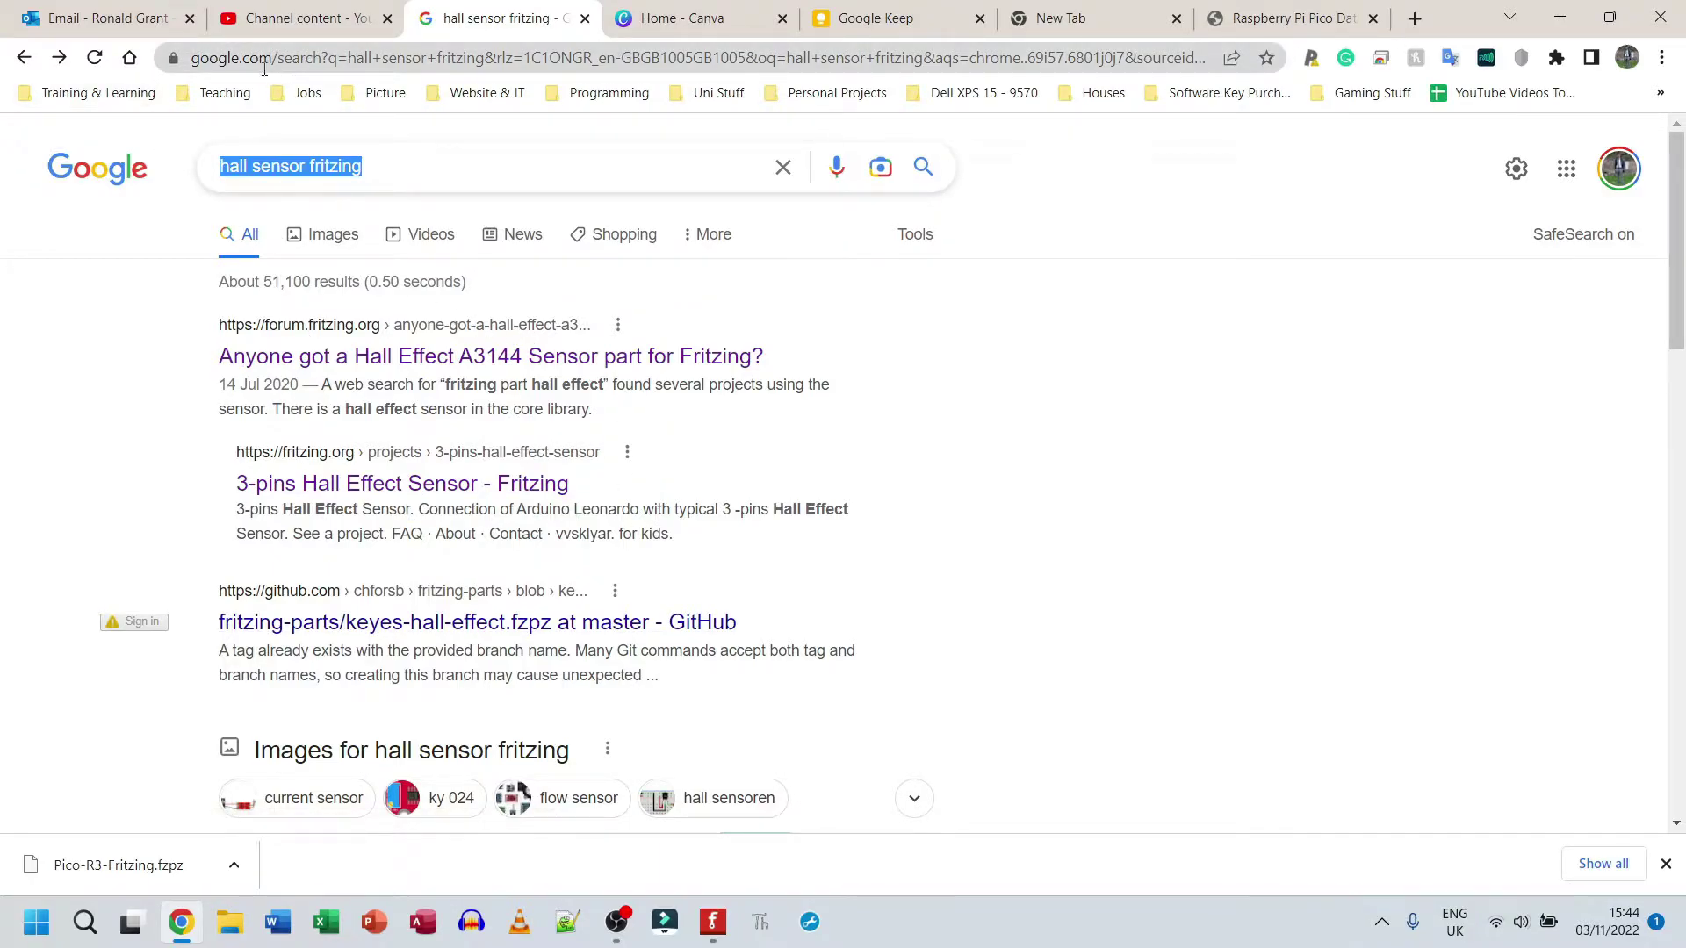
click(59, 57)
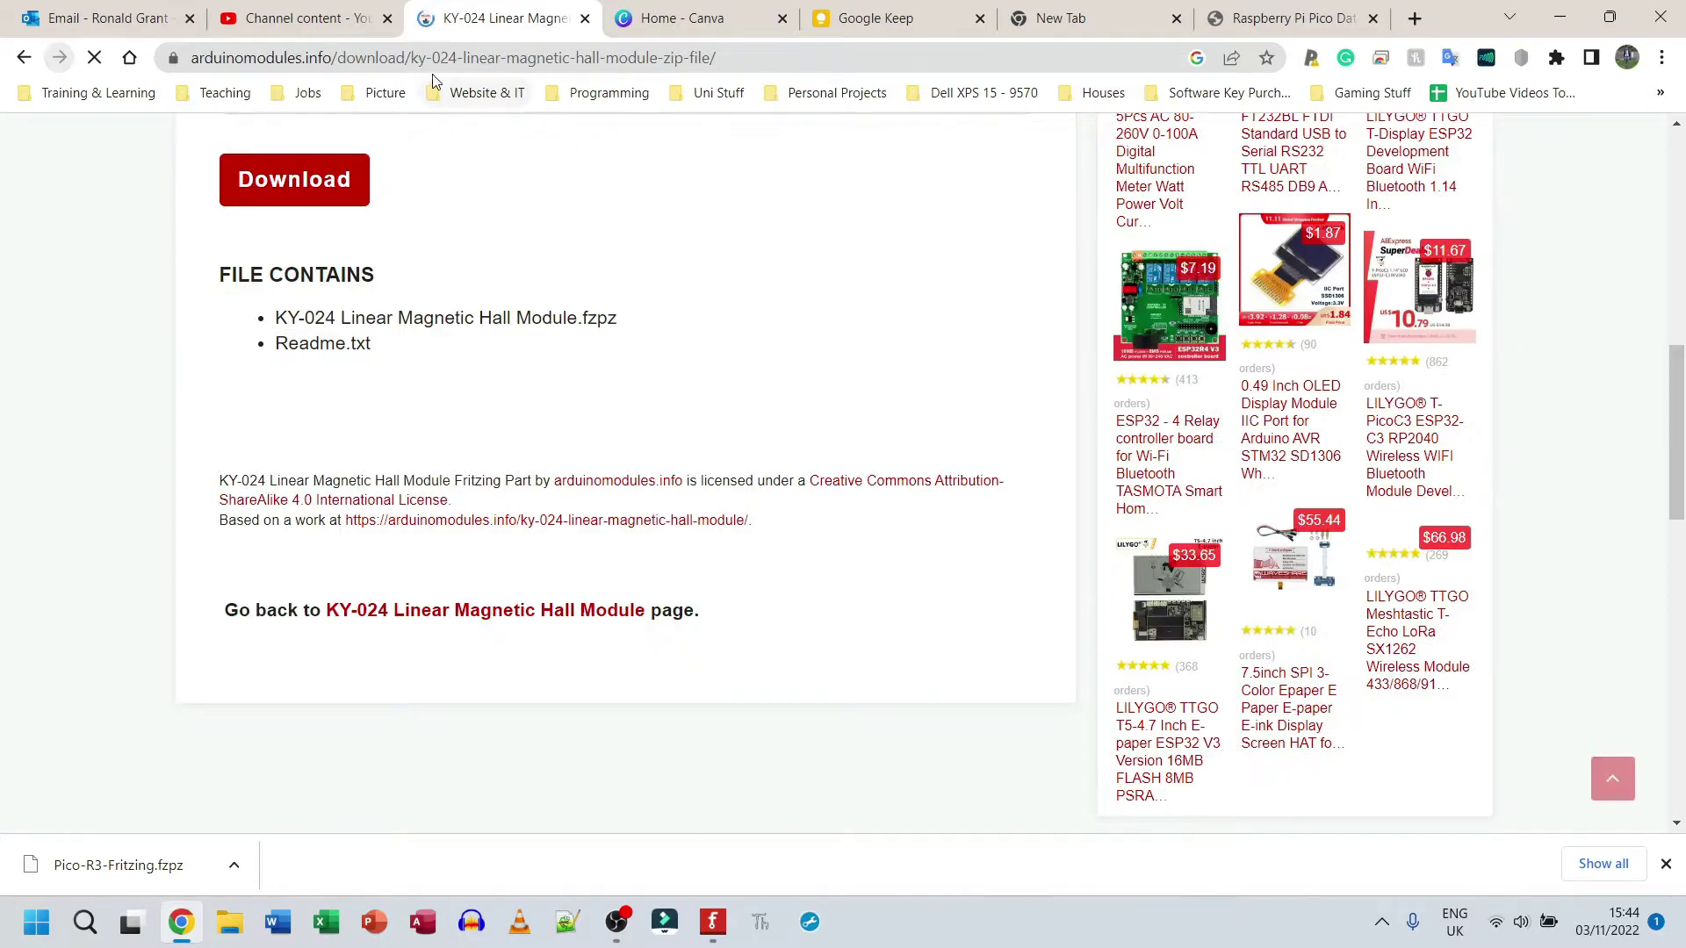
- Add the heading "Hall Sensor Fritzing" with the KY-024 download page's web address beneath it, above the Pi Pico entry in the Keep note
click(441, 56)
key(ctrl+c)
click(904, 18)
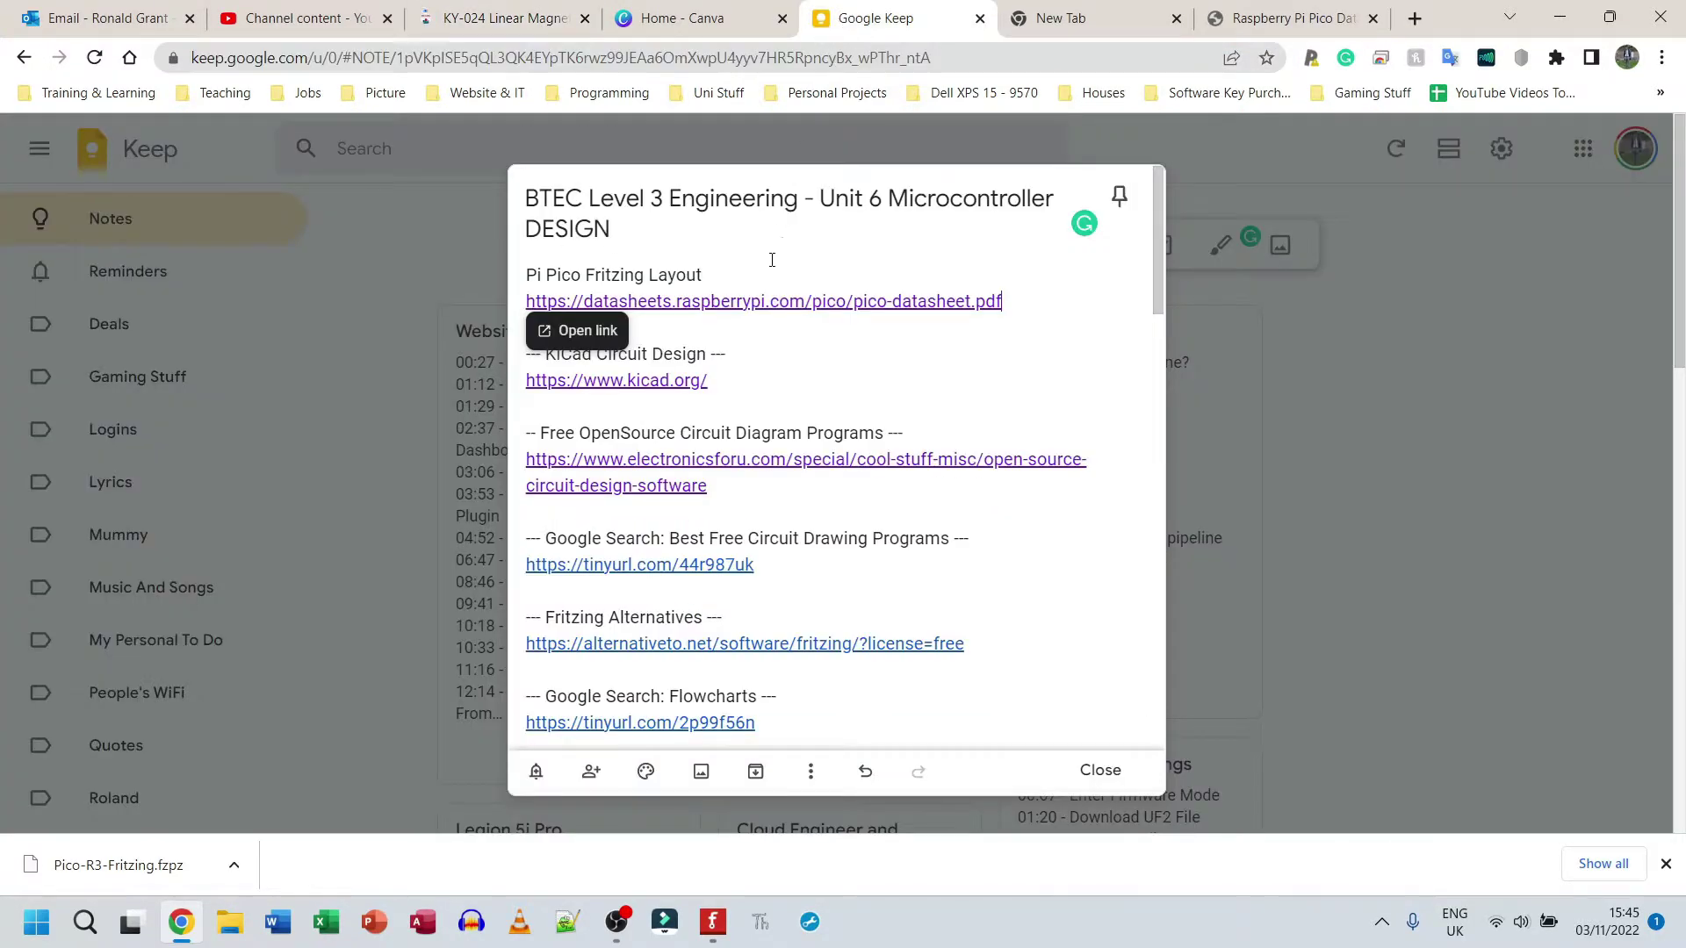
click(742, 274)
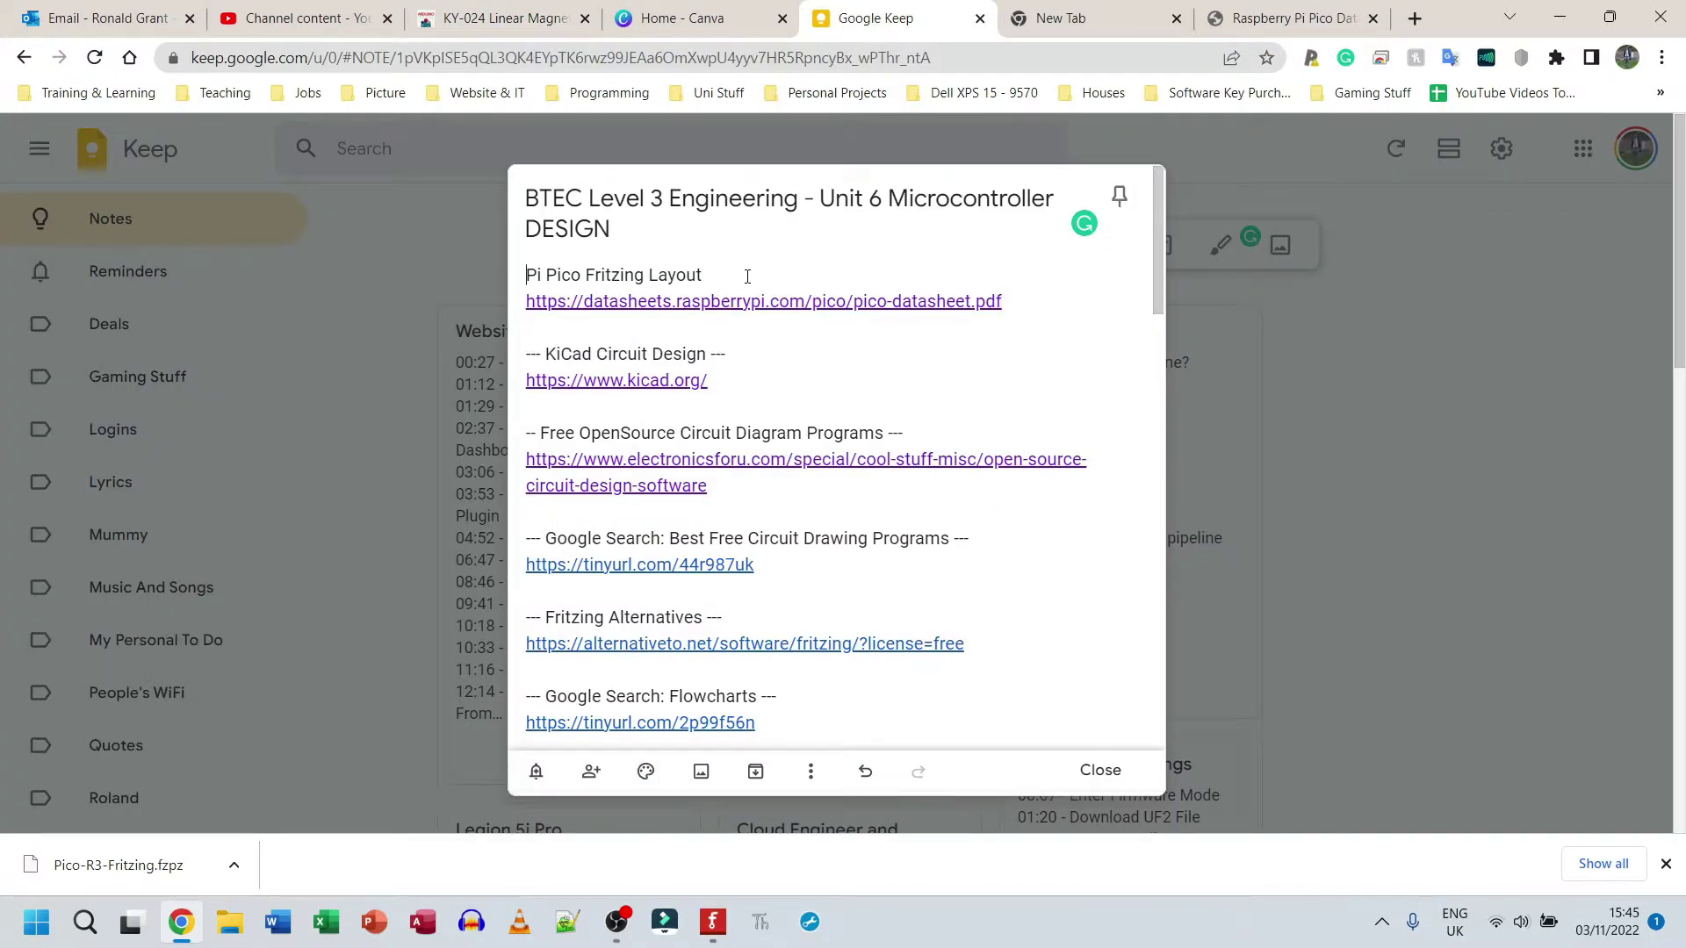
key(Return)
key(Return)
text(Hall Sensor Fritzing)
key(Return)
key(ctrl+v)
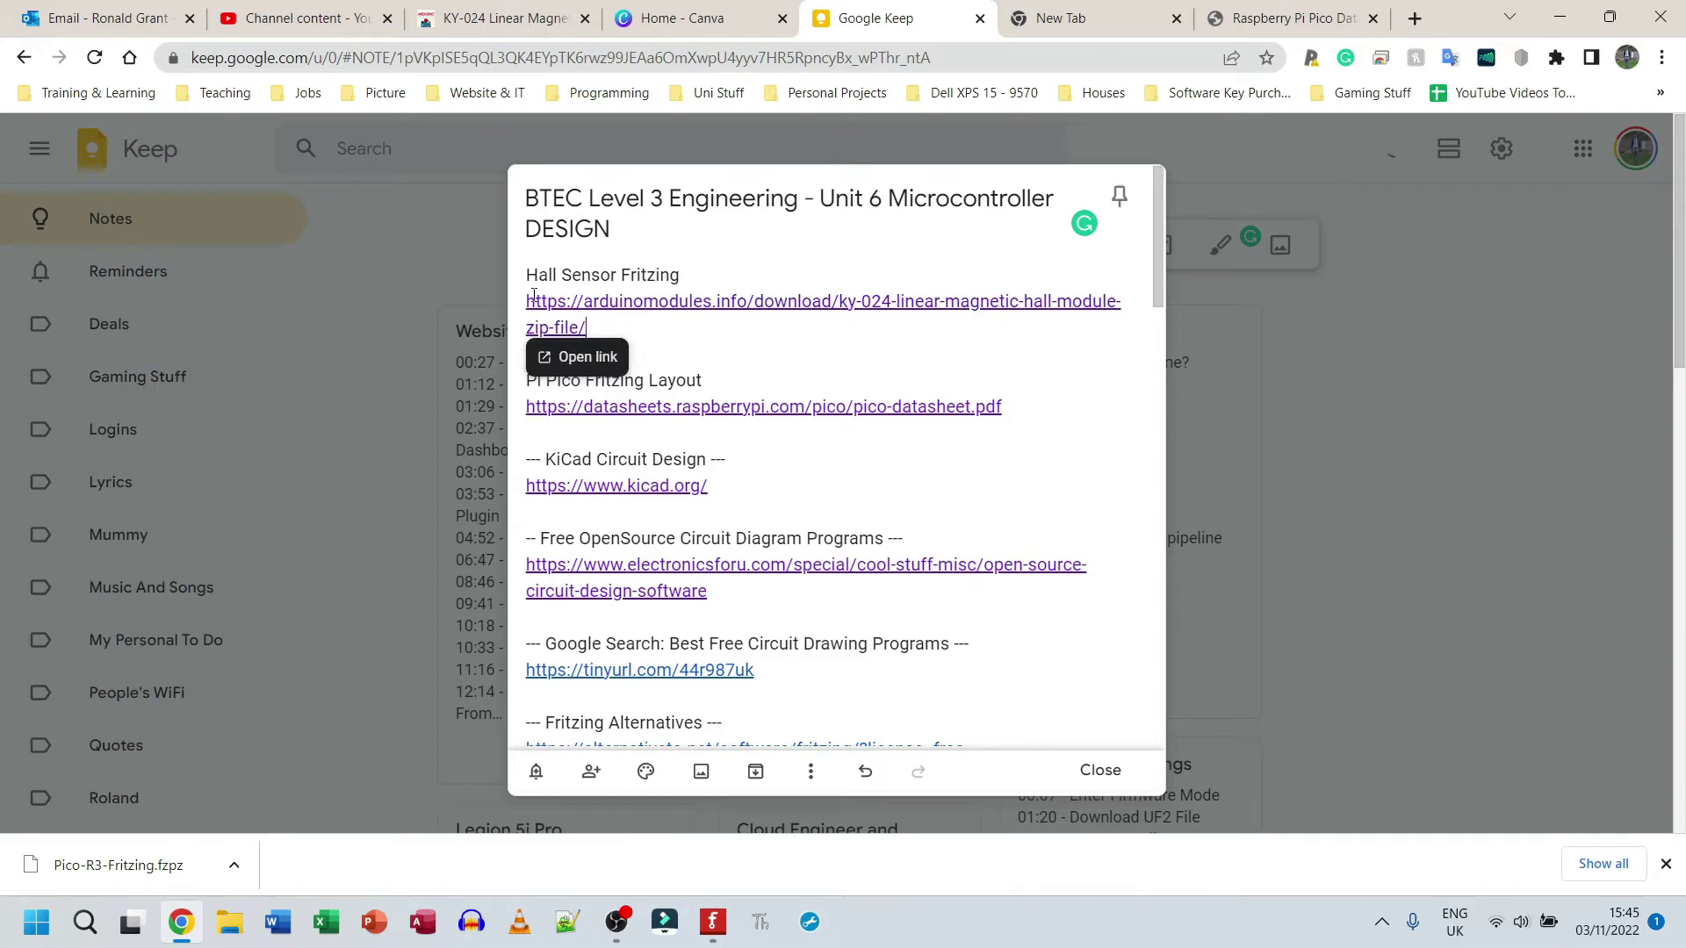
- Download the KY-024 Linear Magnetic Hall Module Fritzing part from arduinomodules.info, completing the CAPTCHA check
click(464, 16)
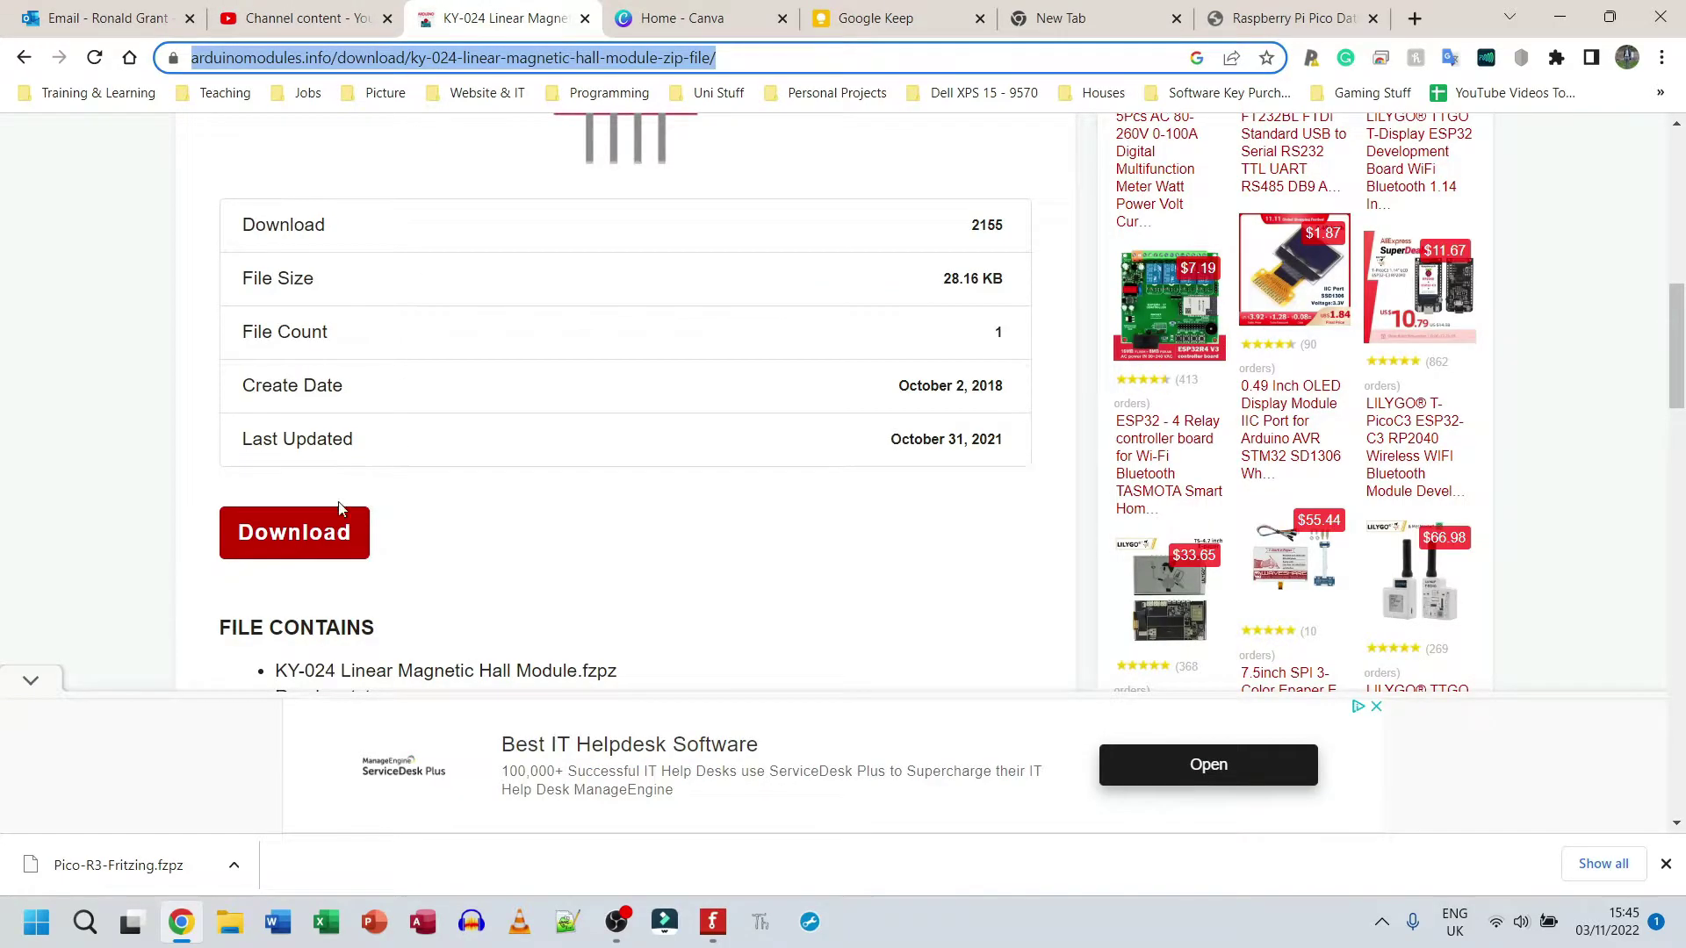
click(283, 534)
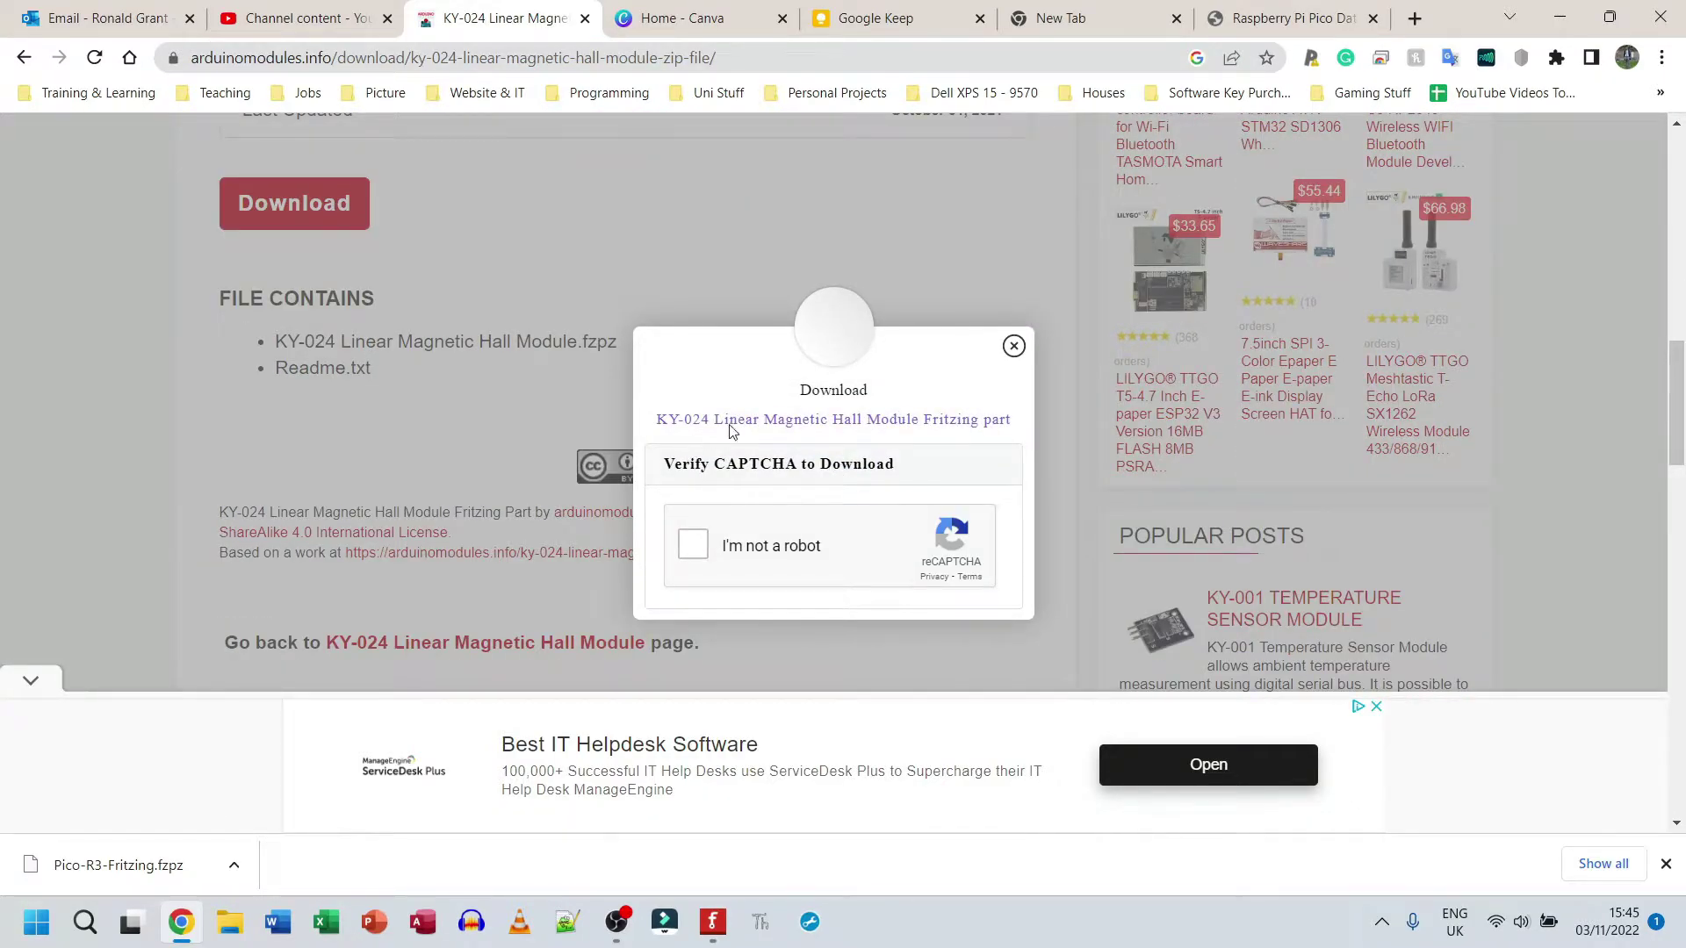
click(694, 547)
click(783, 523)
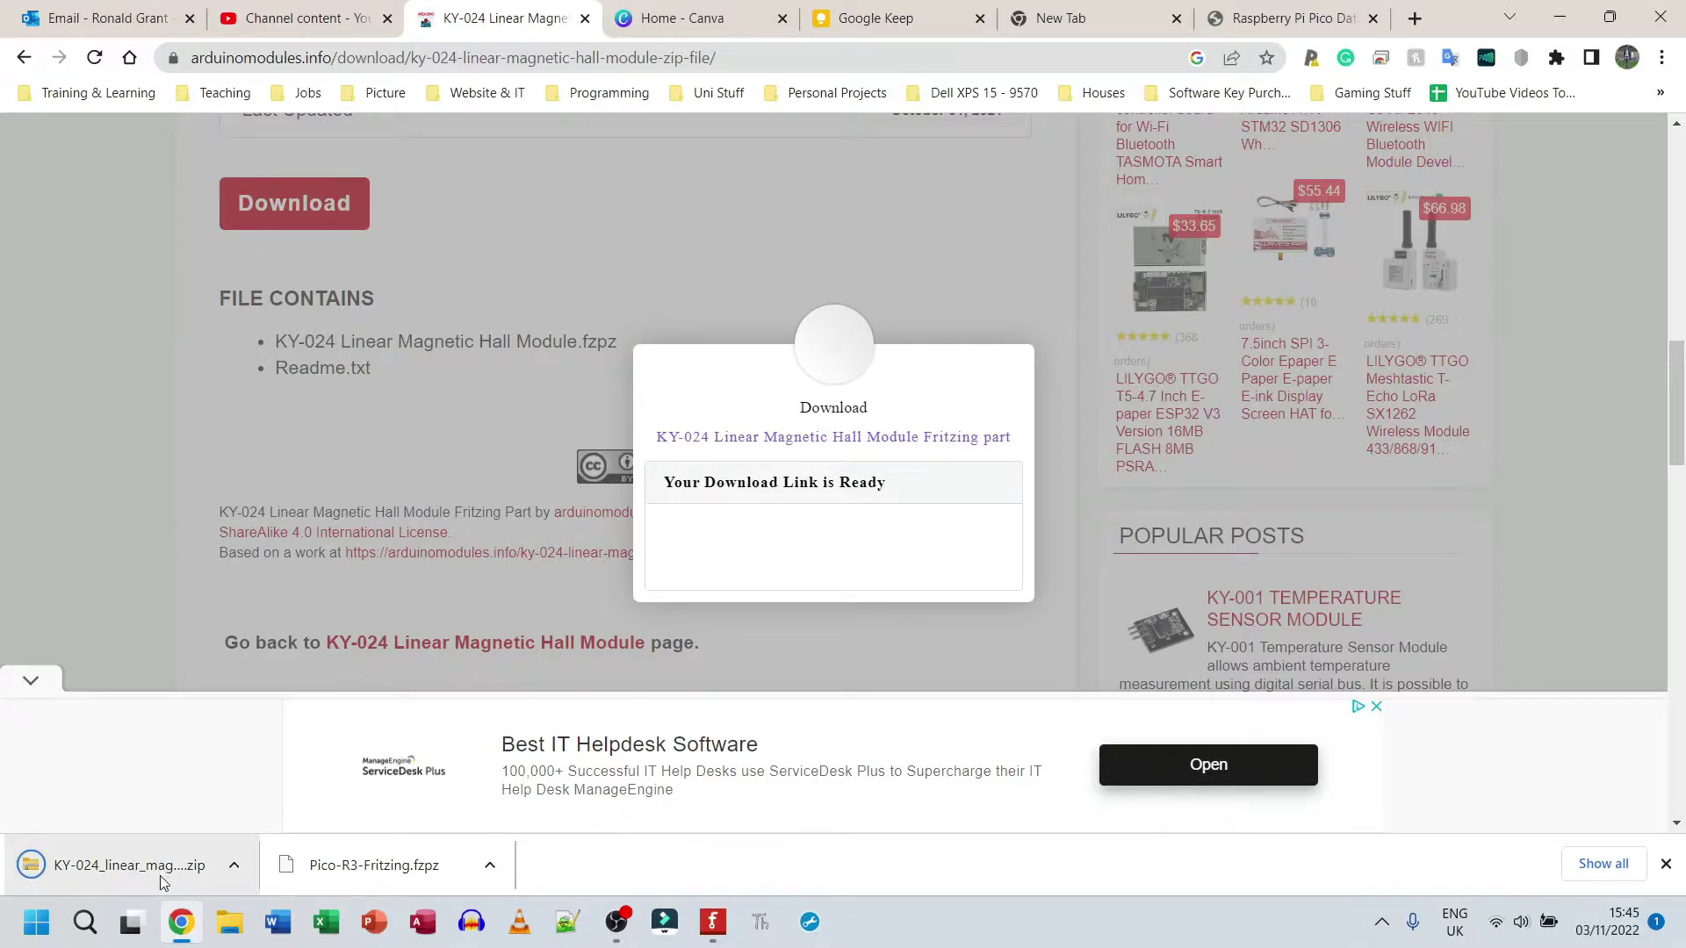
- Extract the downloaded KY-024 linear magnetic hall module zip file into its own folder within Downloads
click(228, 922)
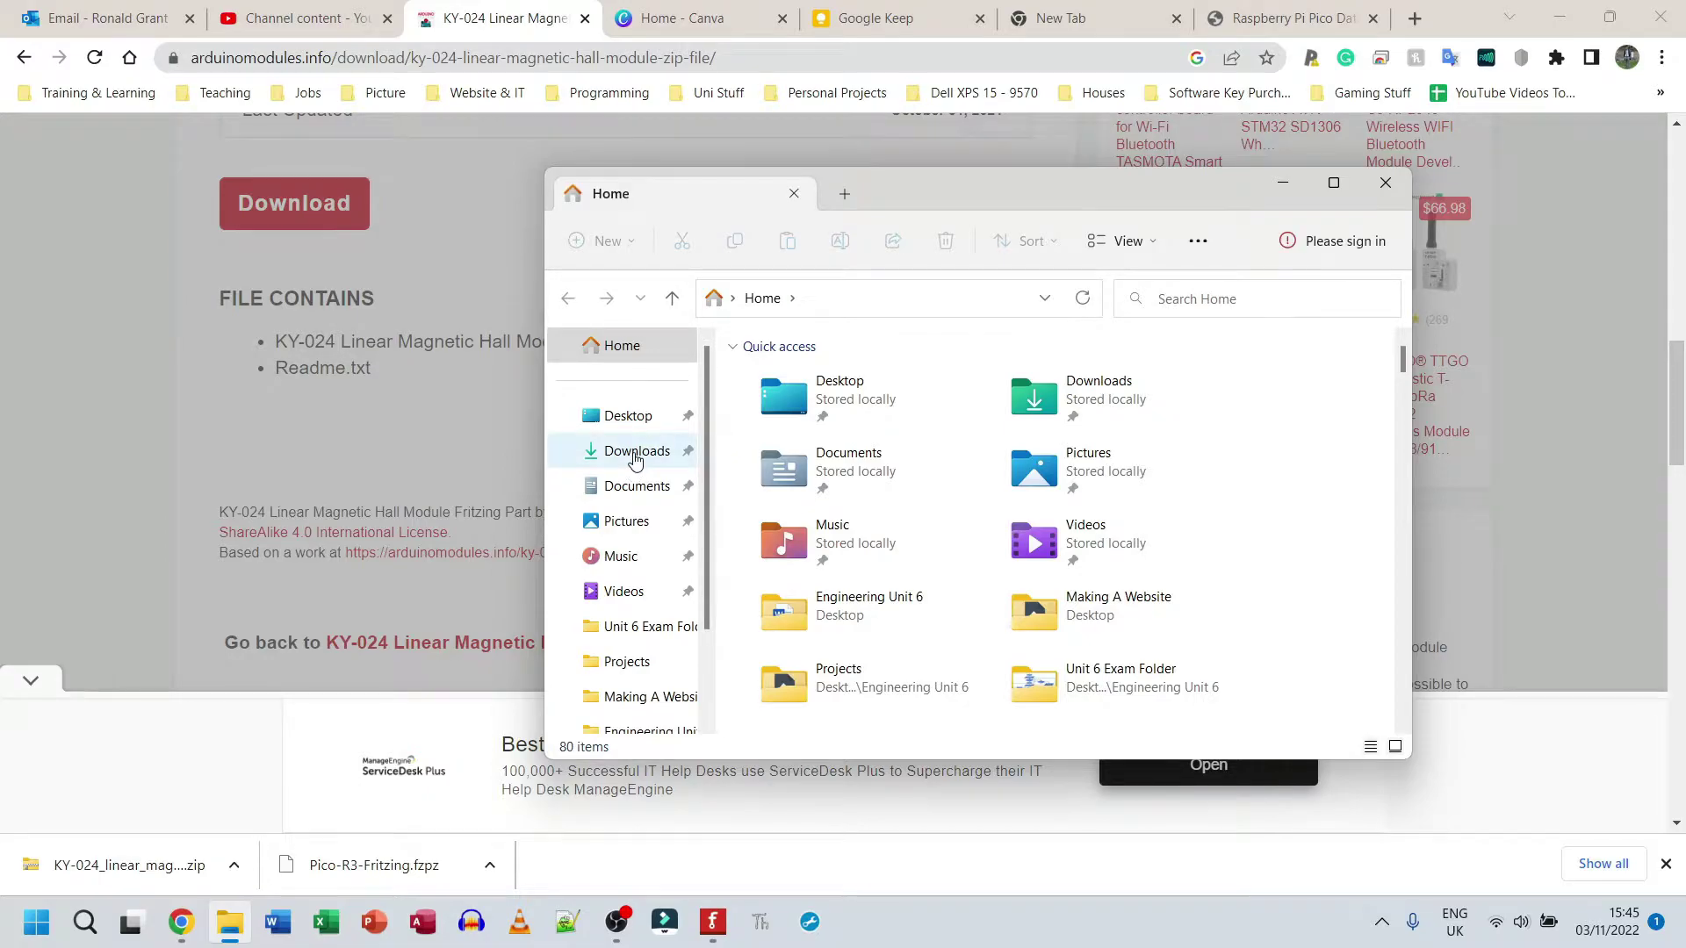
click(636, 453)
click(752, 409)
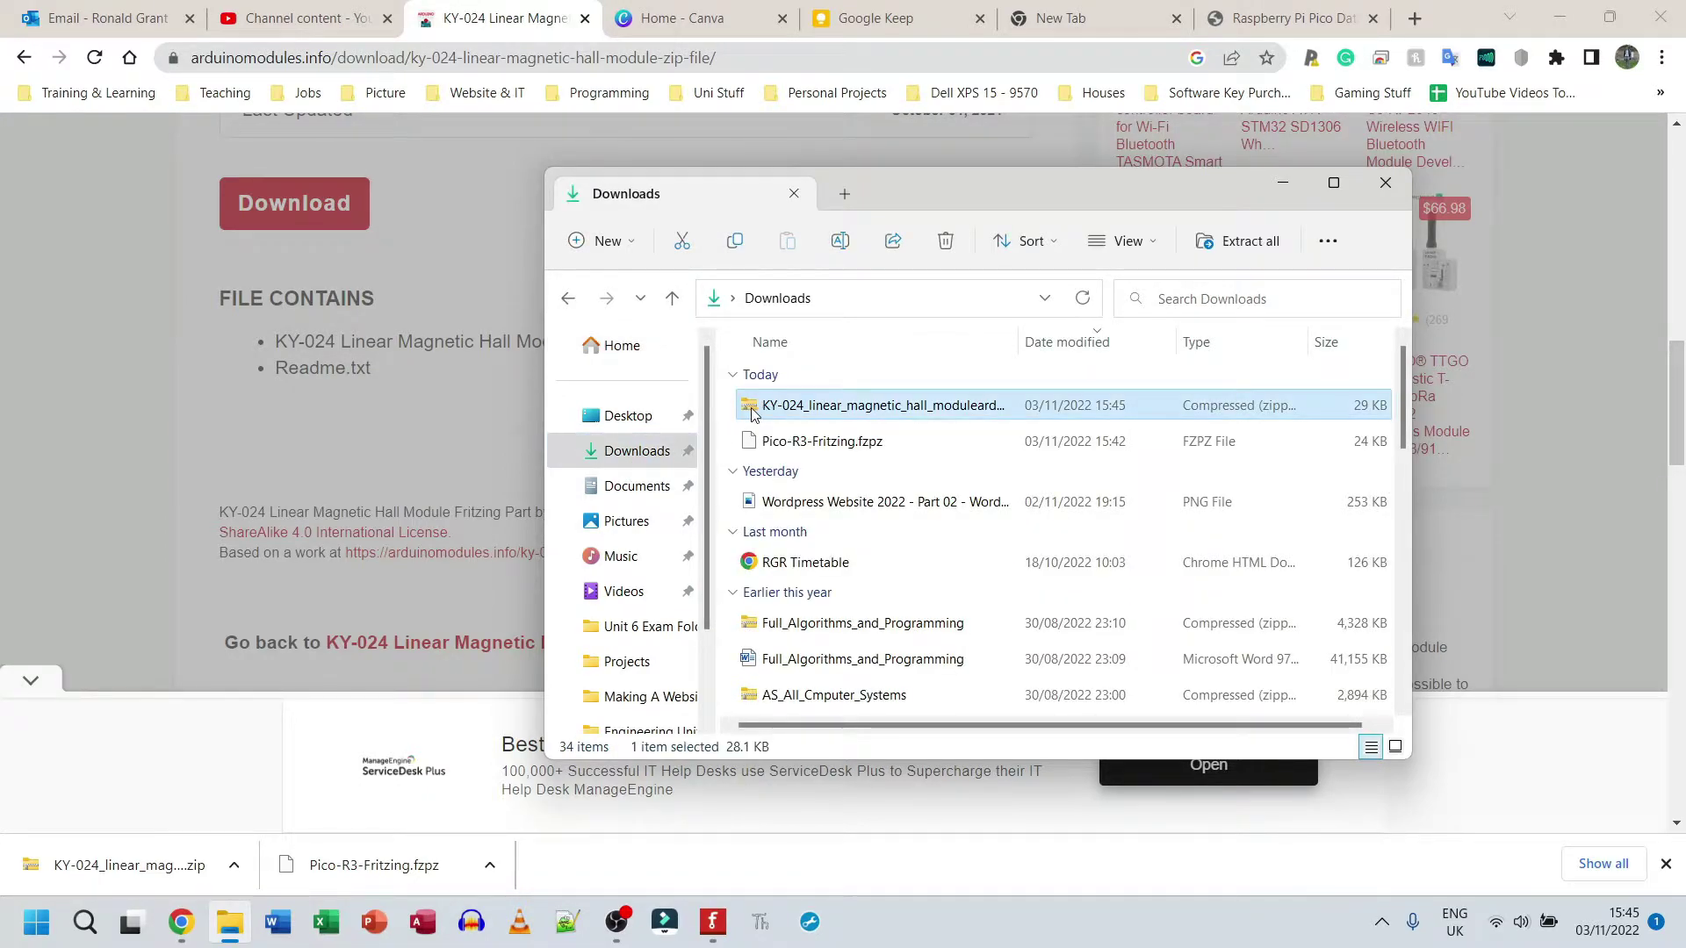
right_click(757, 412)
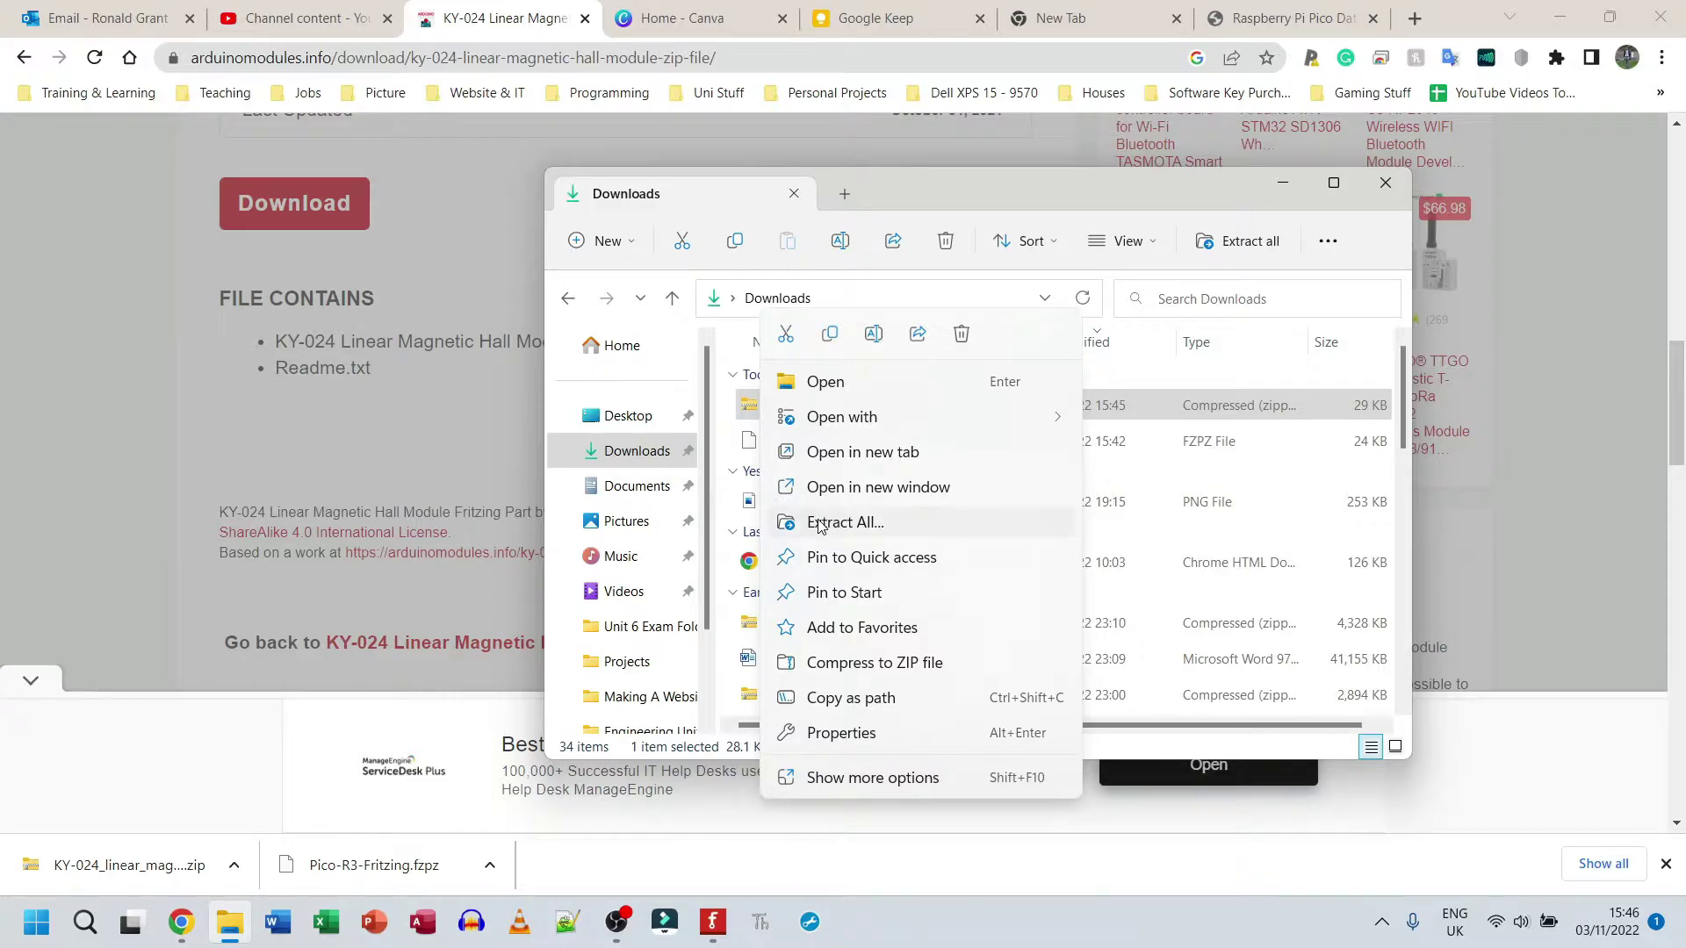
click(861, 779)
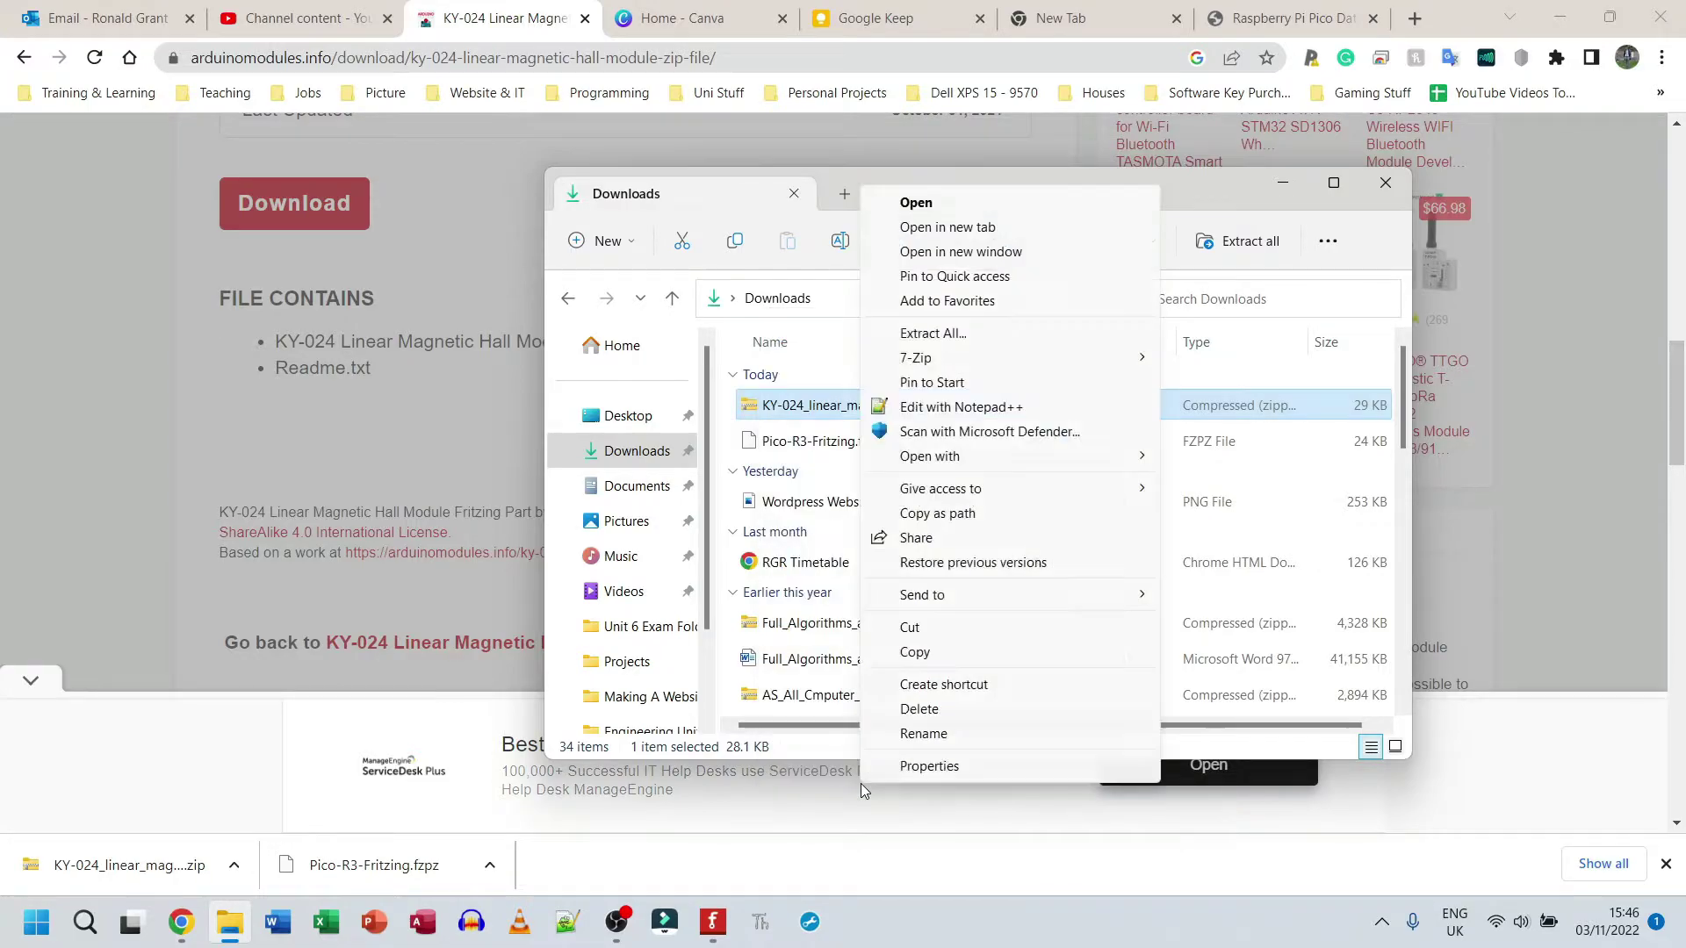
click(933, 341)
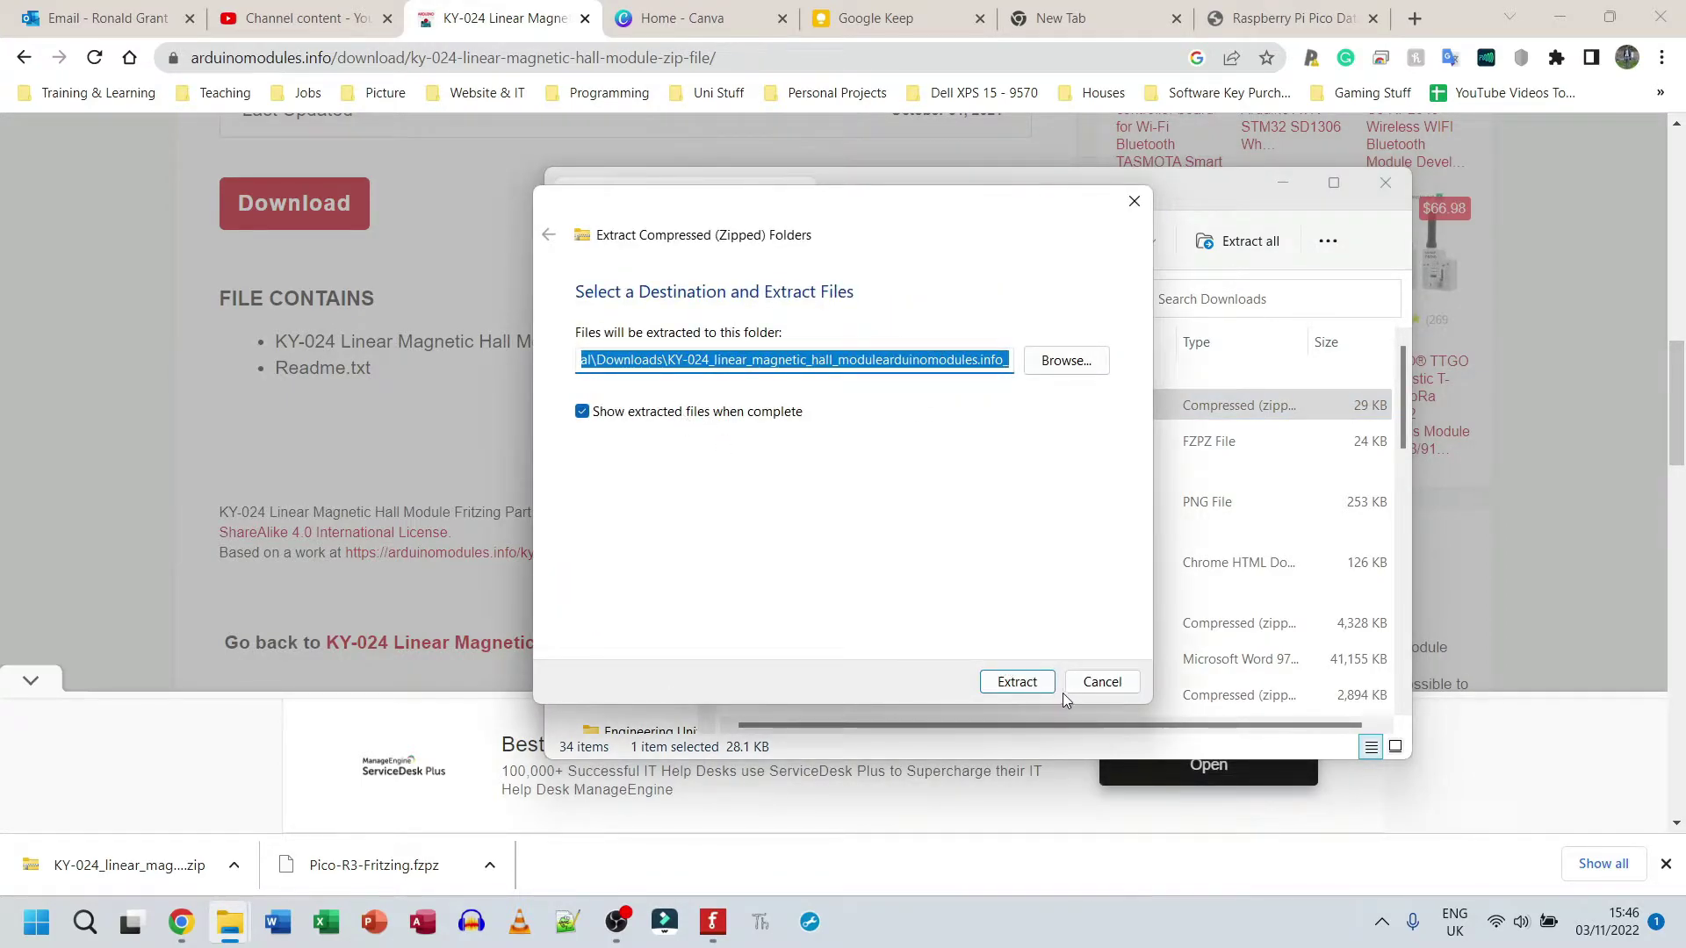
key(Return)
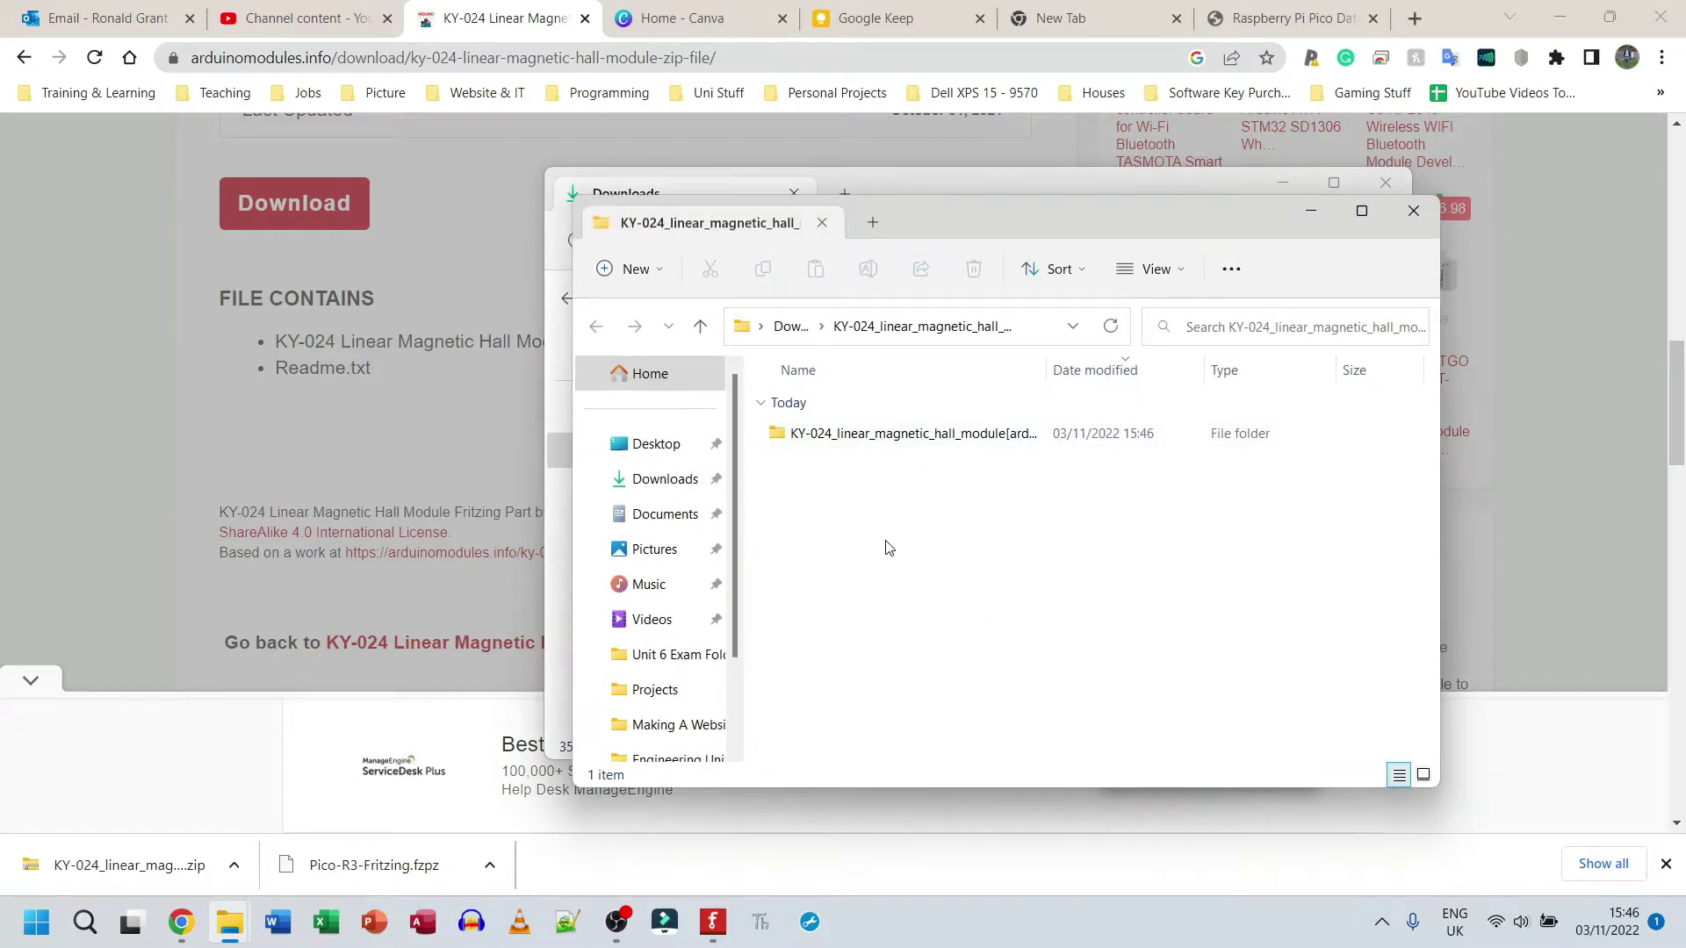
- Open the inner extracted folder and locate the KY-024 Linear Hall Magnetic Sensor Module part file
double_click(784, 442)
click(832, 436)
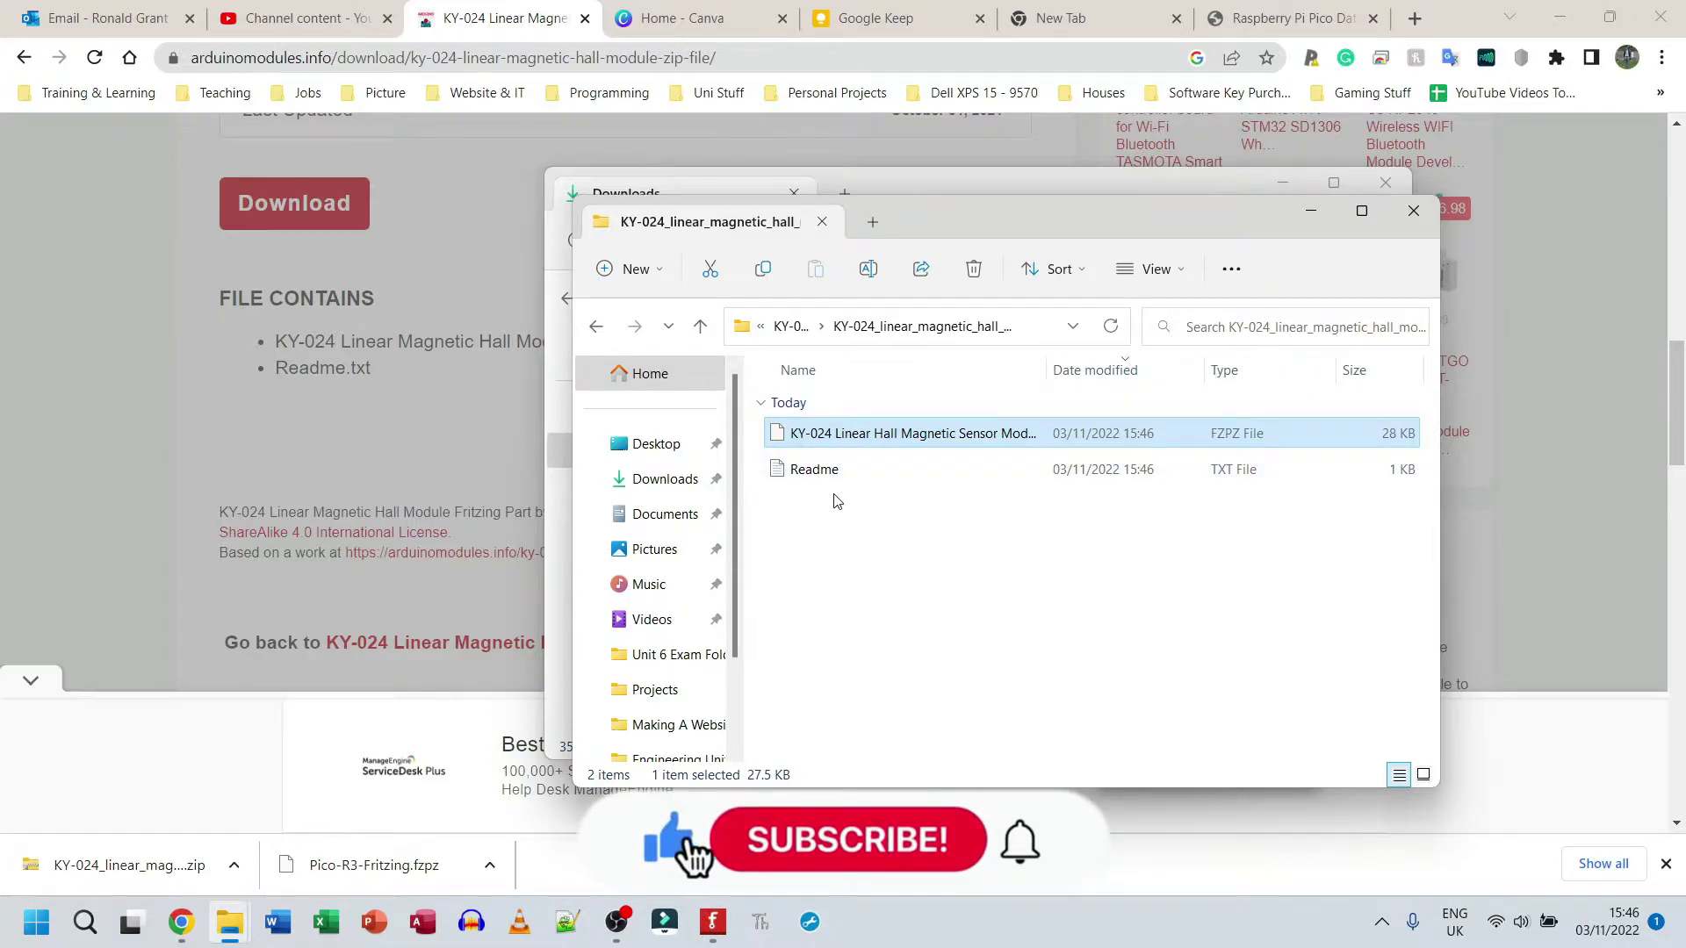
key(Return)
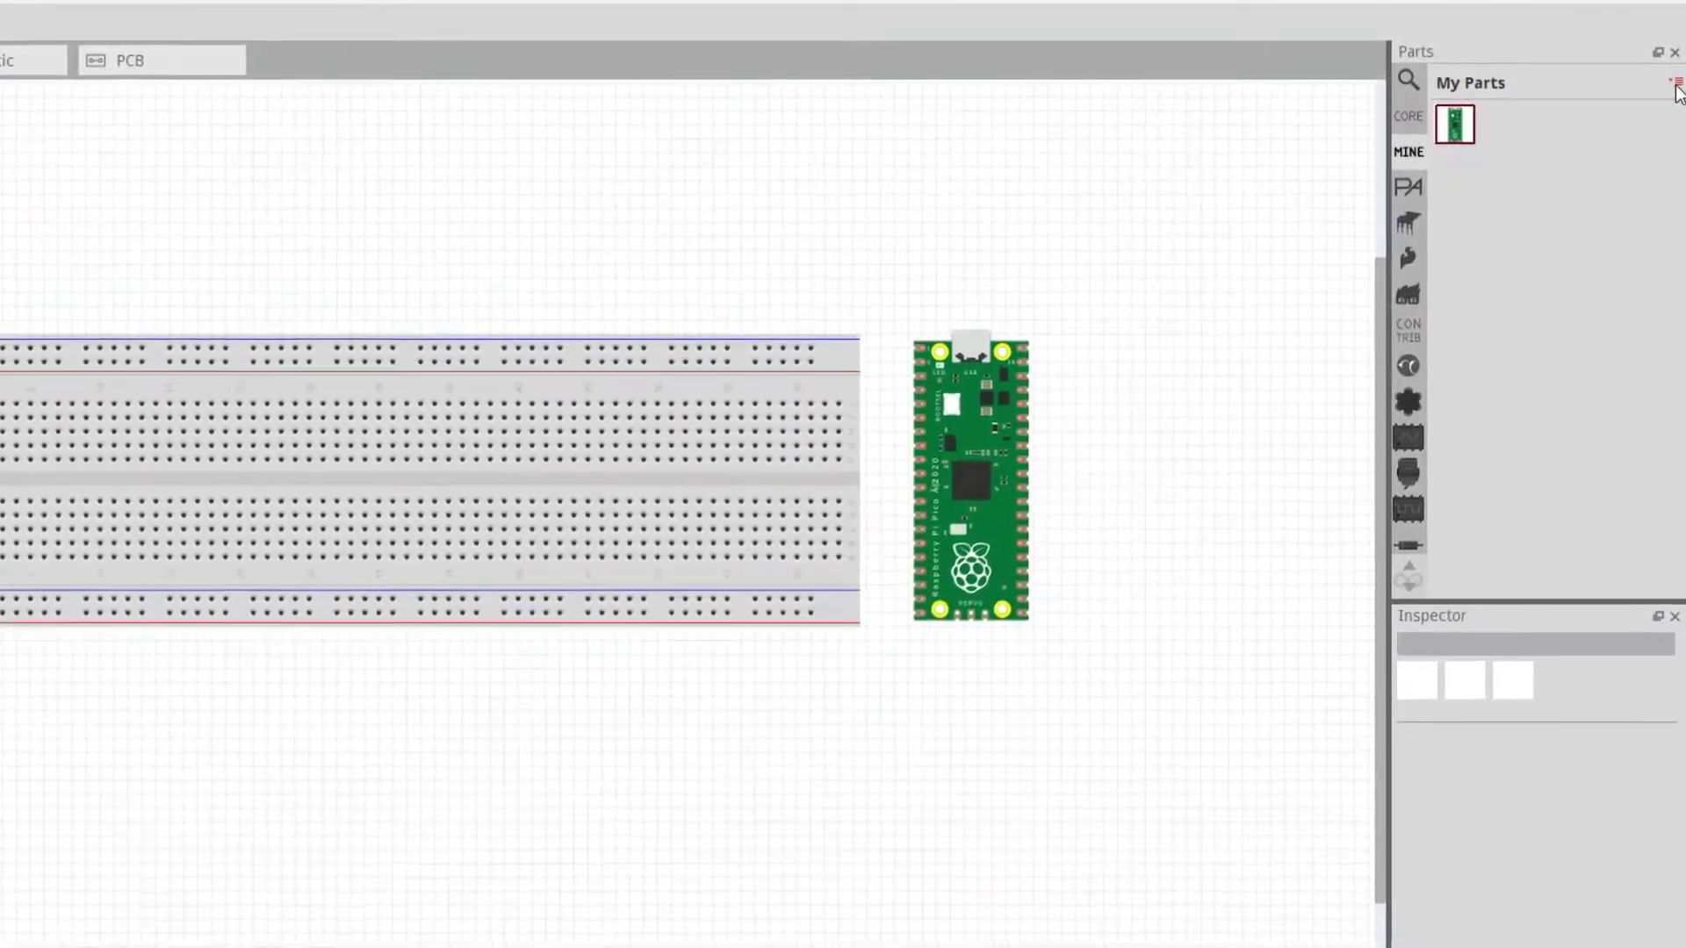
- Import KY-024 Linear Hall Magnetic Sensor Module.fzpz from the extracted folder in Downloads into Fritzing's My Parts bin
click(1675, 84)
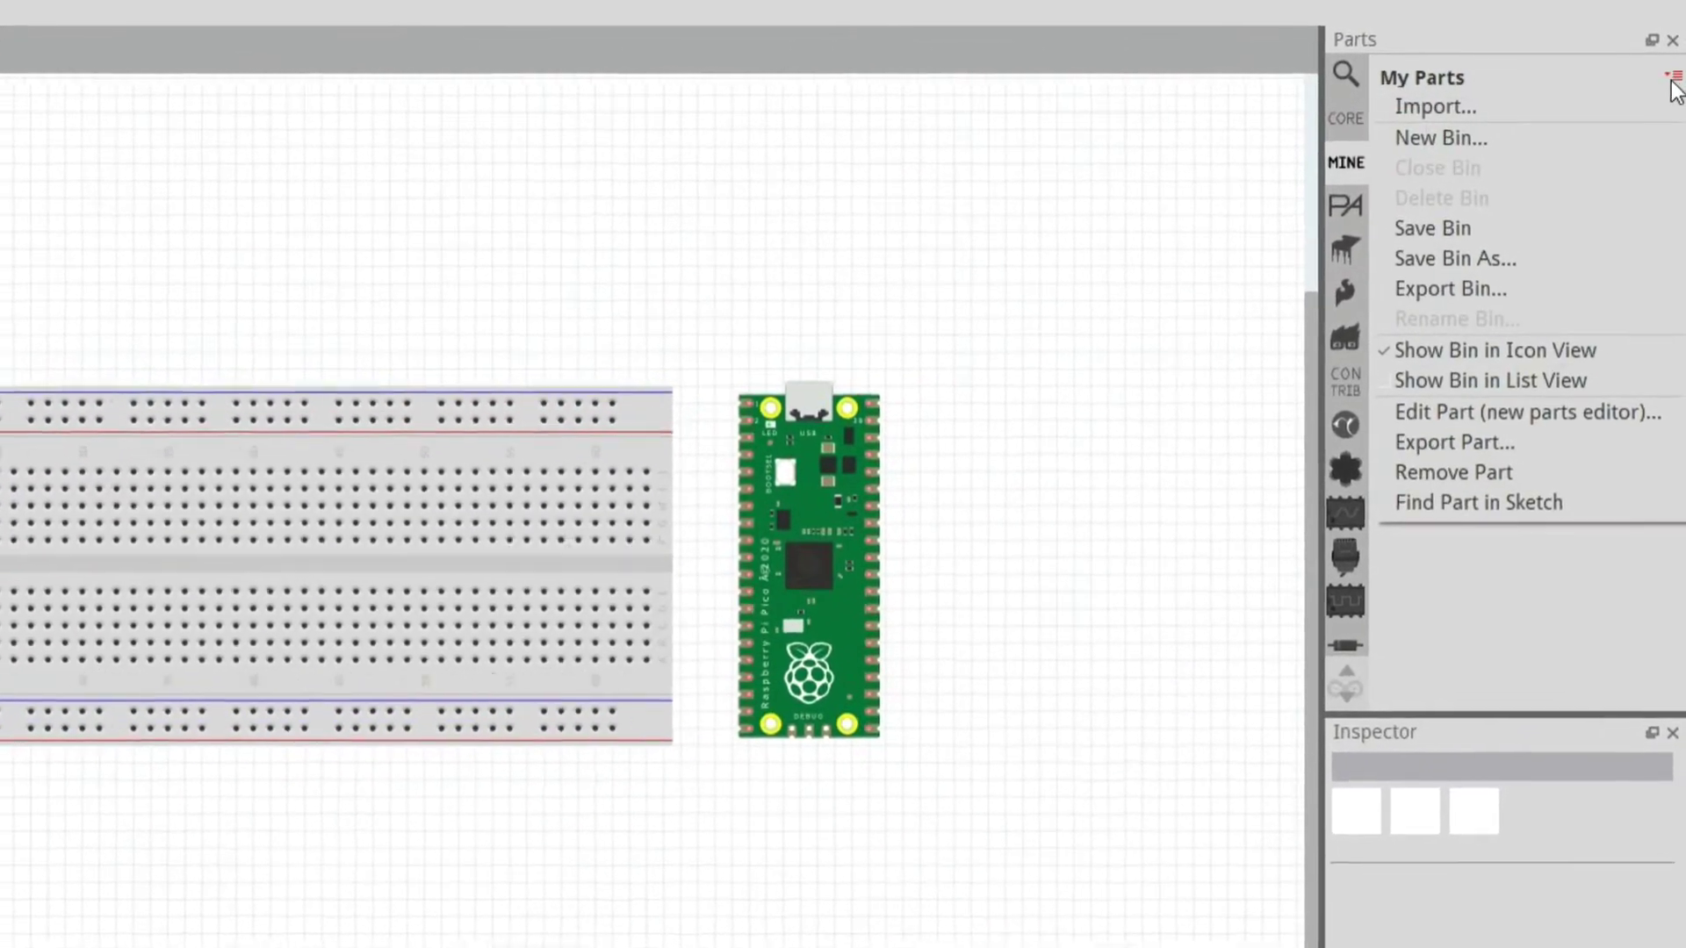
click(1633, 107)
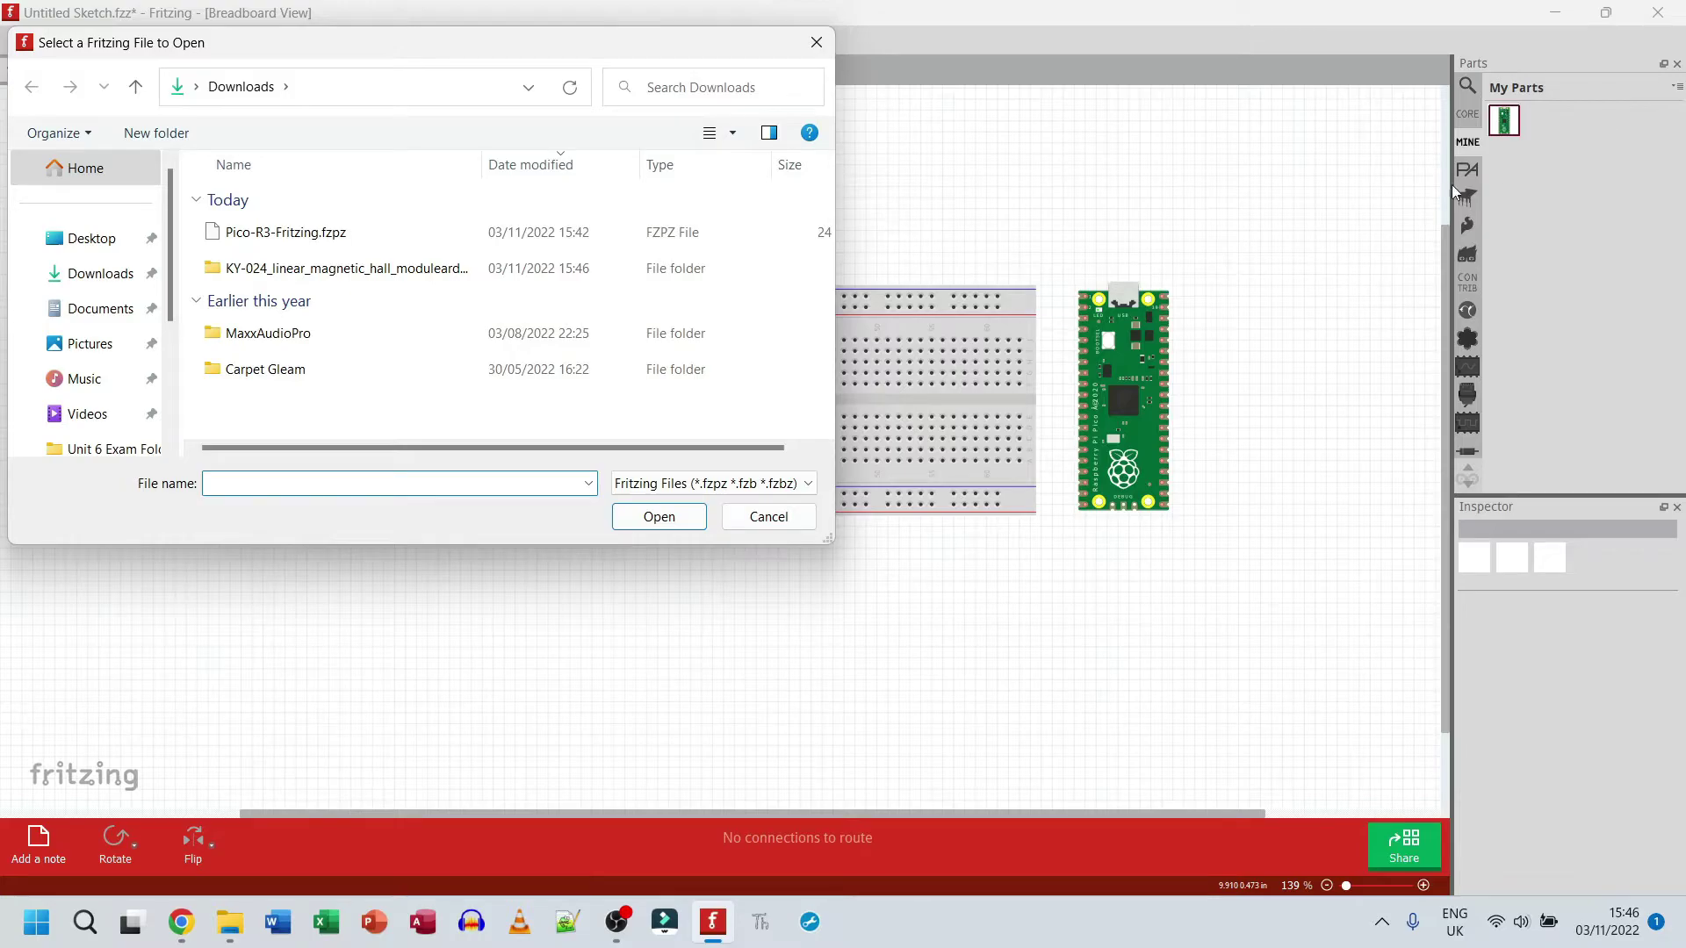
click(97, 277)
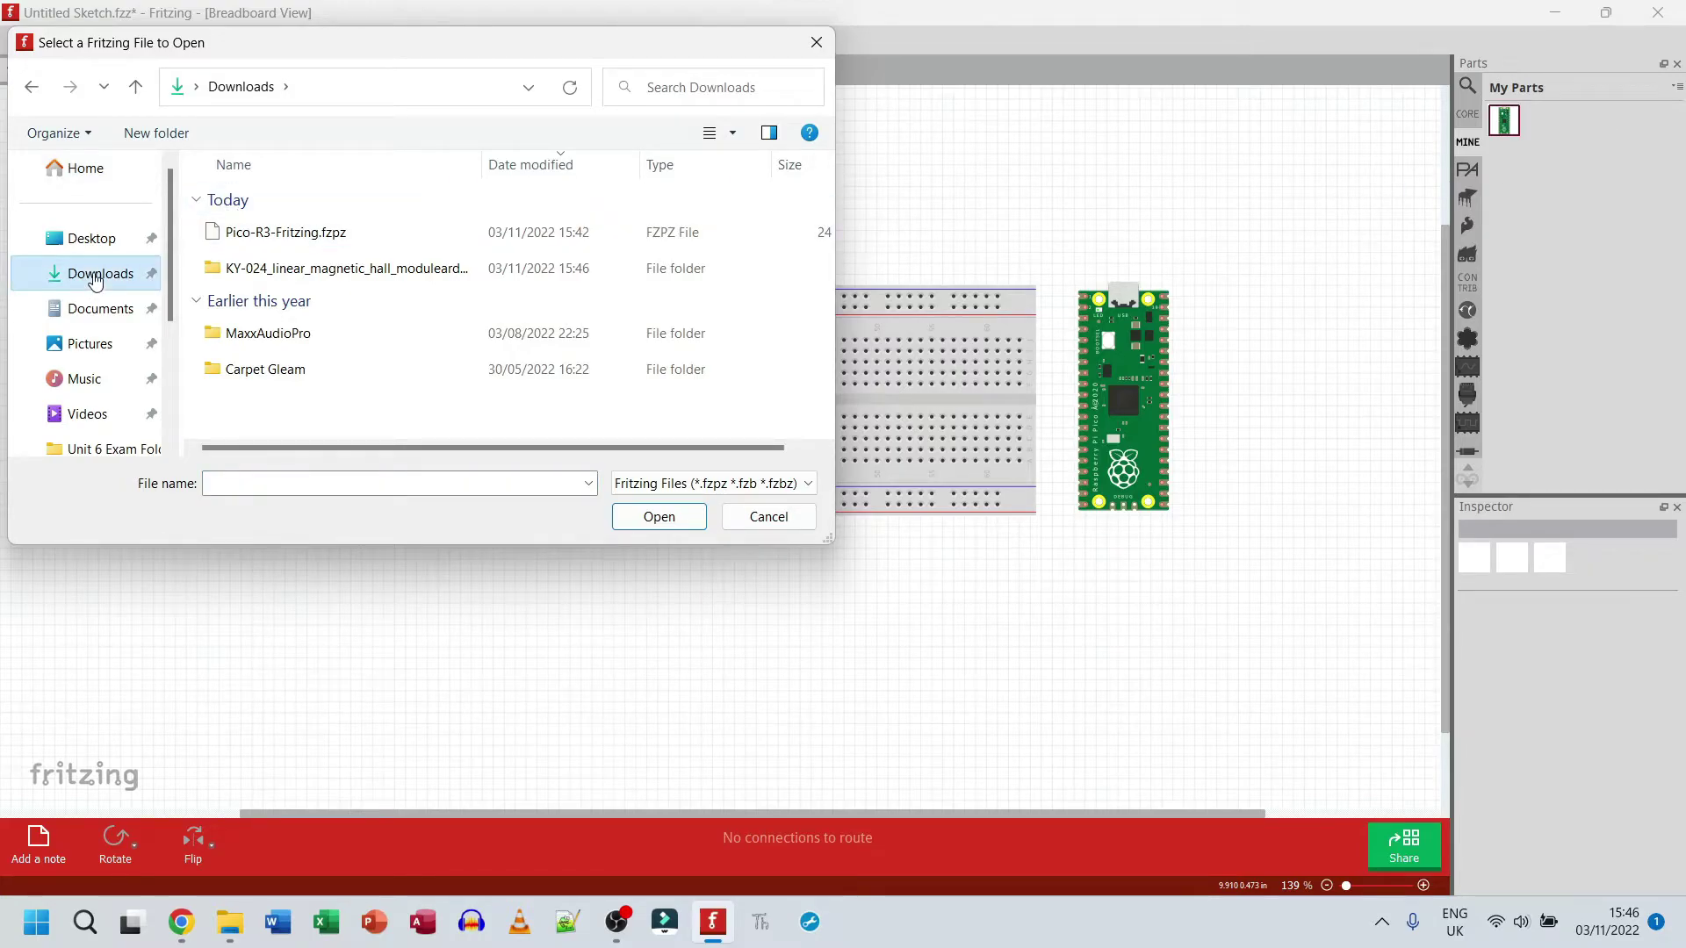
double_click(235, 269)
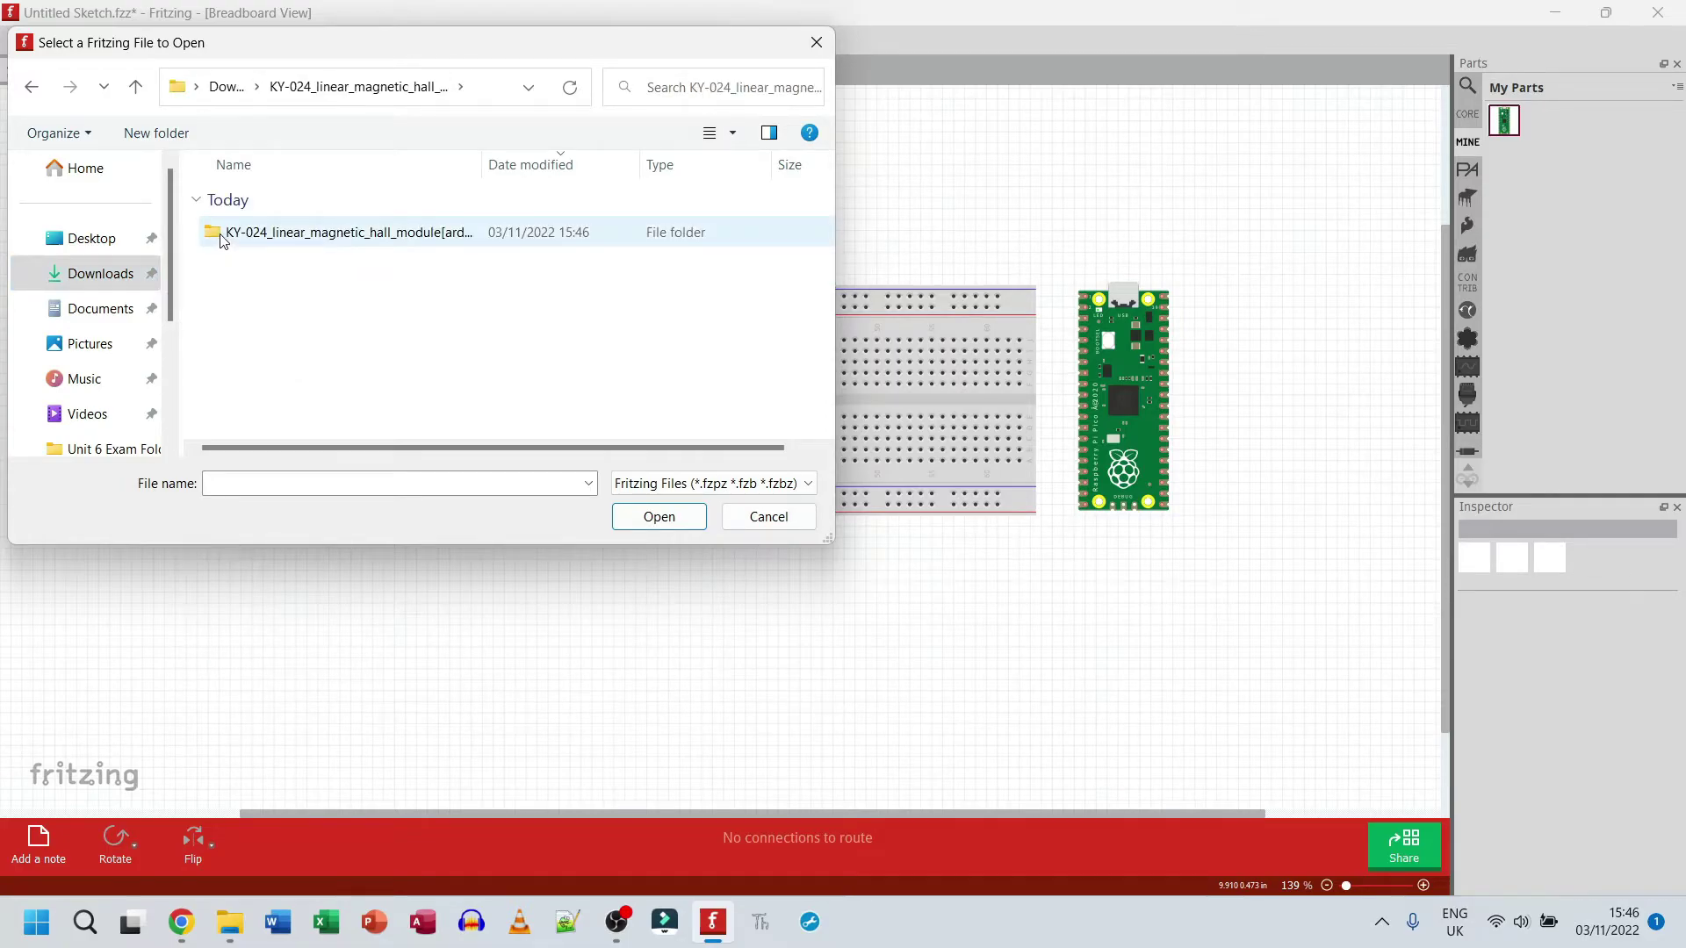
double_click(221, 235)
click(243, 244)
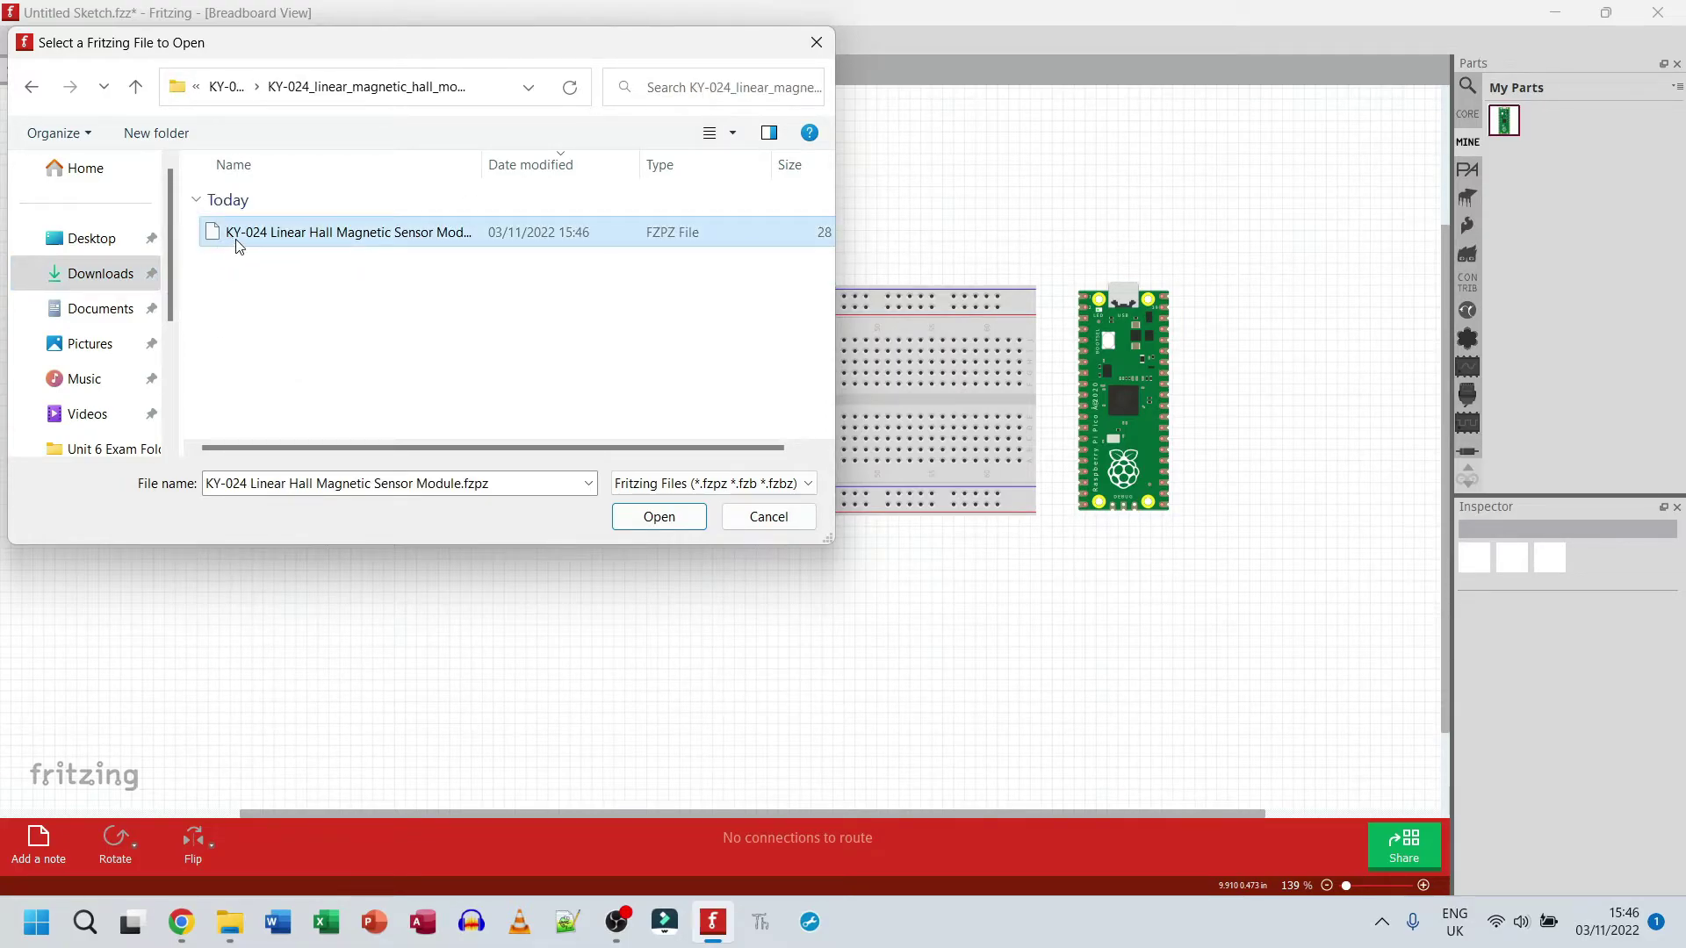
click(658, 517)
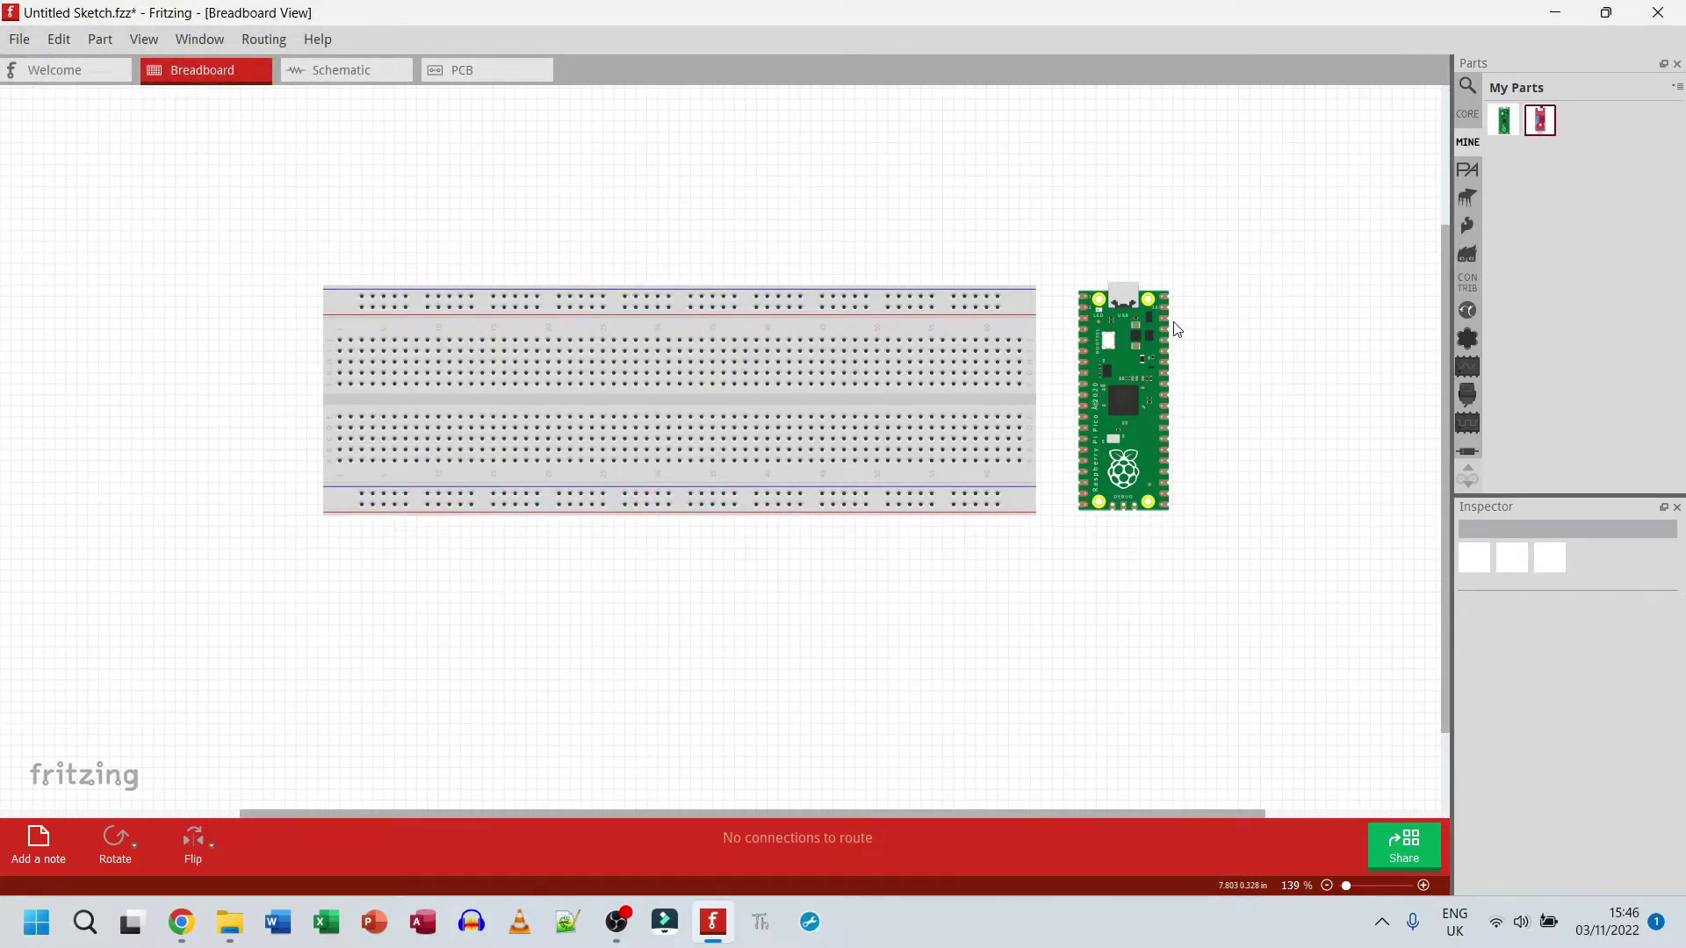
- Move the Pico slightly closer to the breadboard and place the KY-024 Linear Hall Magnetic Sensor Module to the Pico's right
drag(1157, 344, 1117, 380)
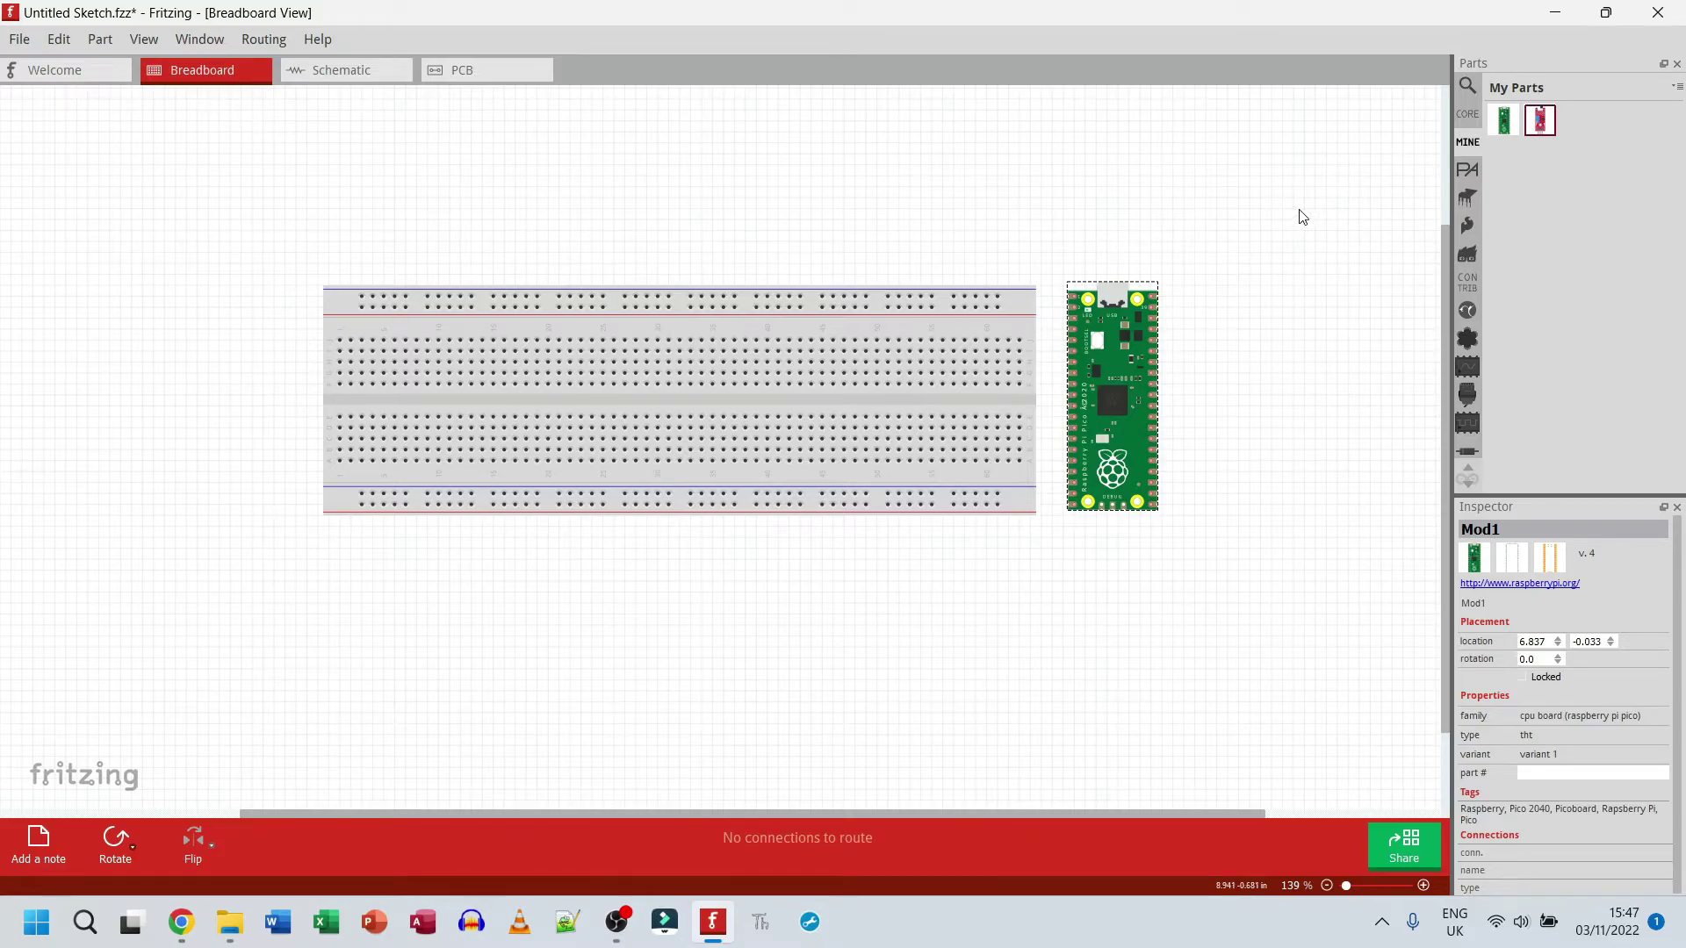
click(1540, 119)
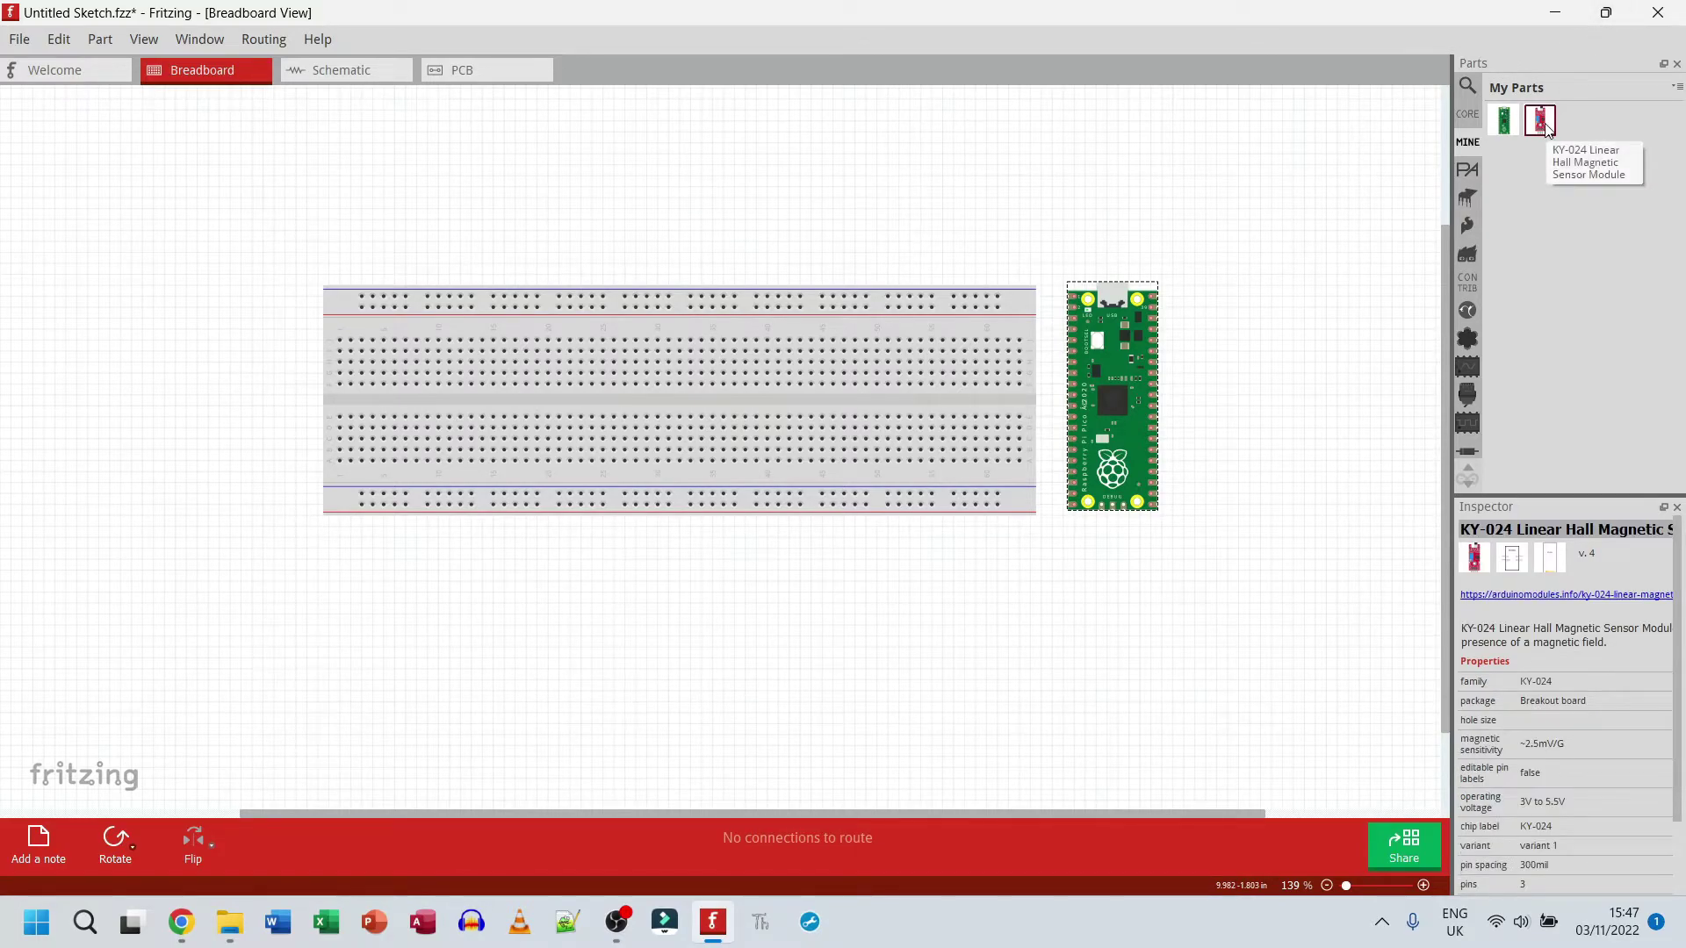
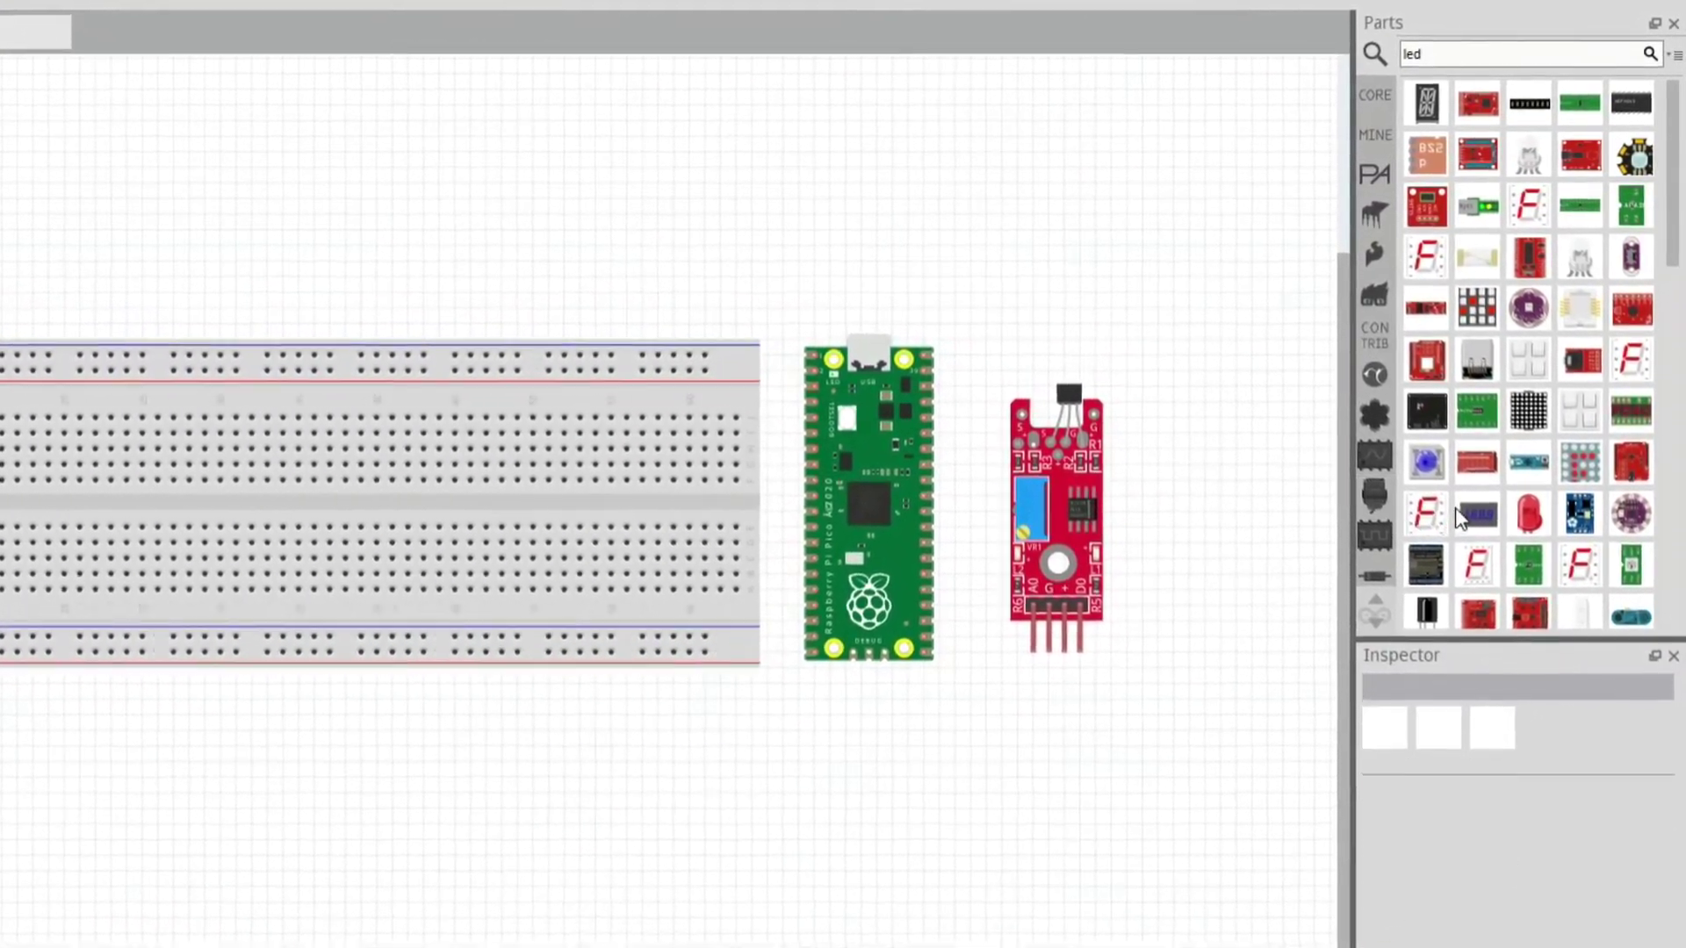
- Place a red LED from the "led" parts search below the Pico and look through the remaining matching parts
drag(1531, 507, 755, 821)
scroll(1517, 470, down, 10)
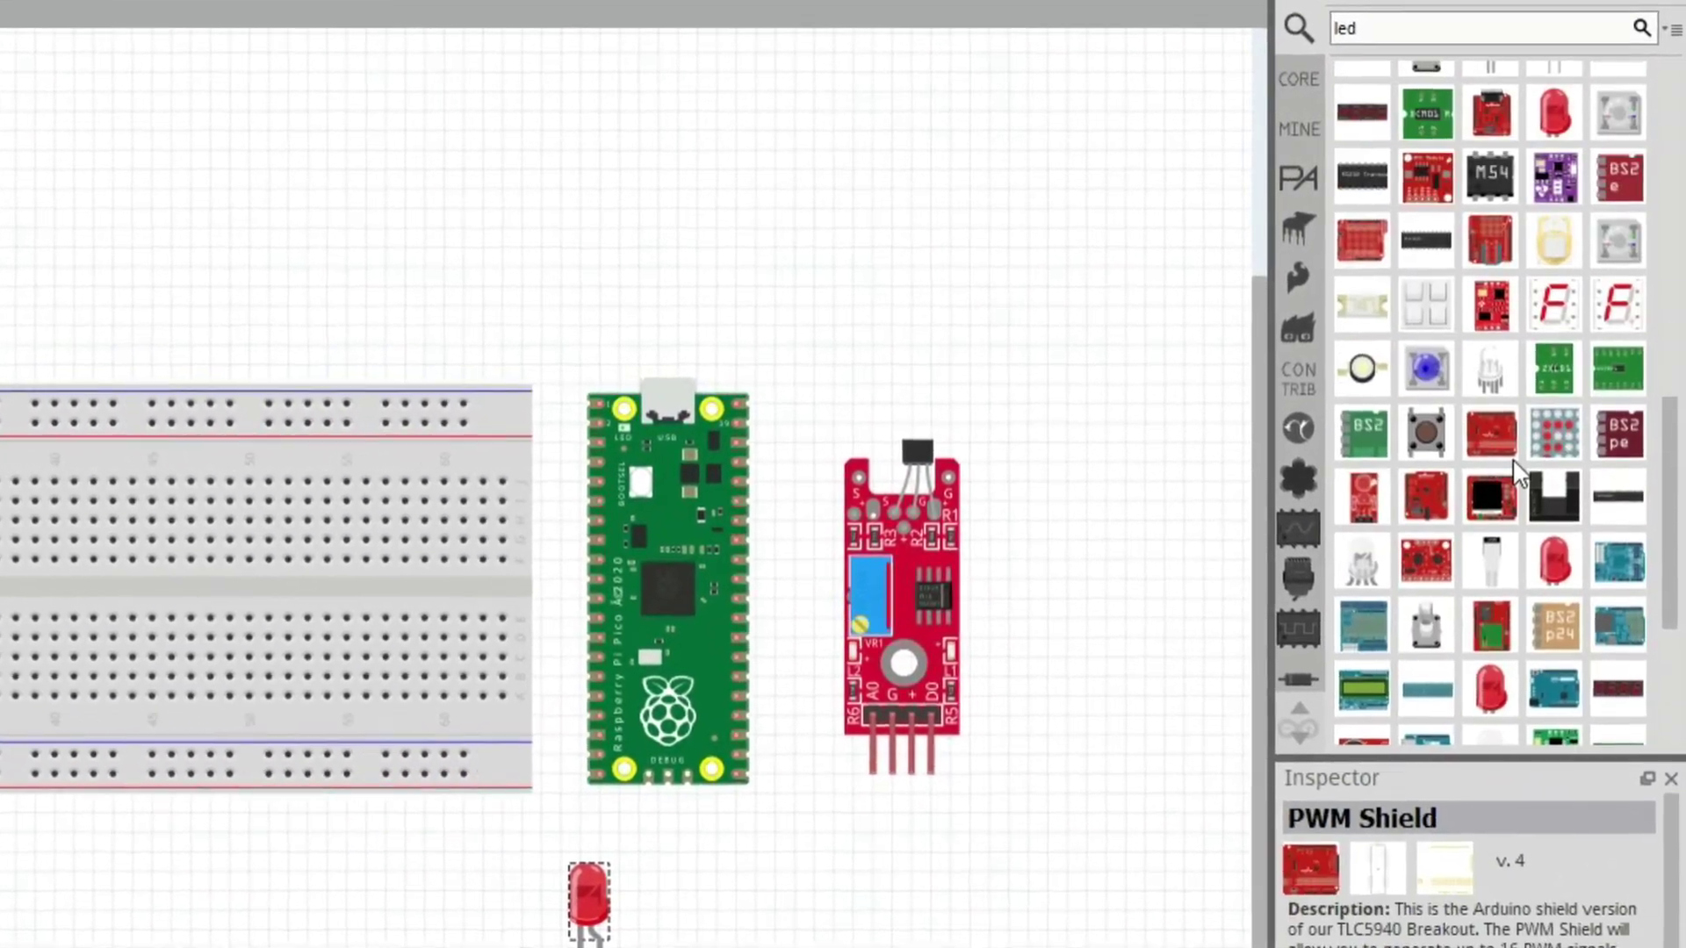
scroll(1509, 465, down, 5)
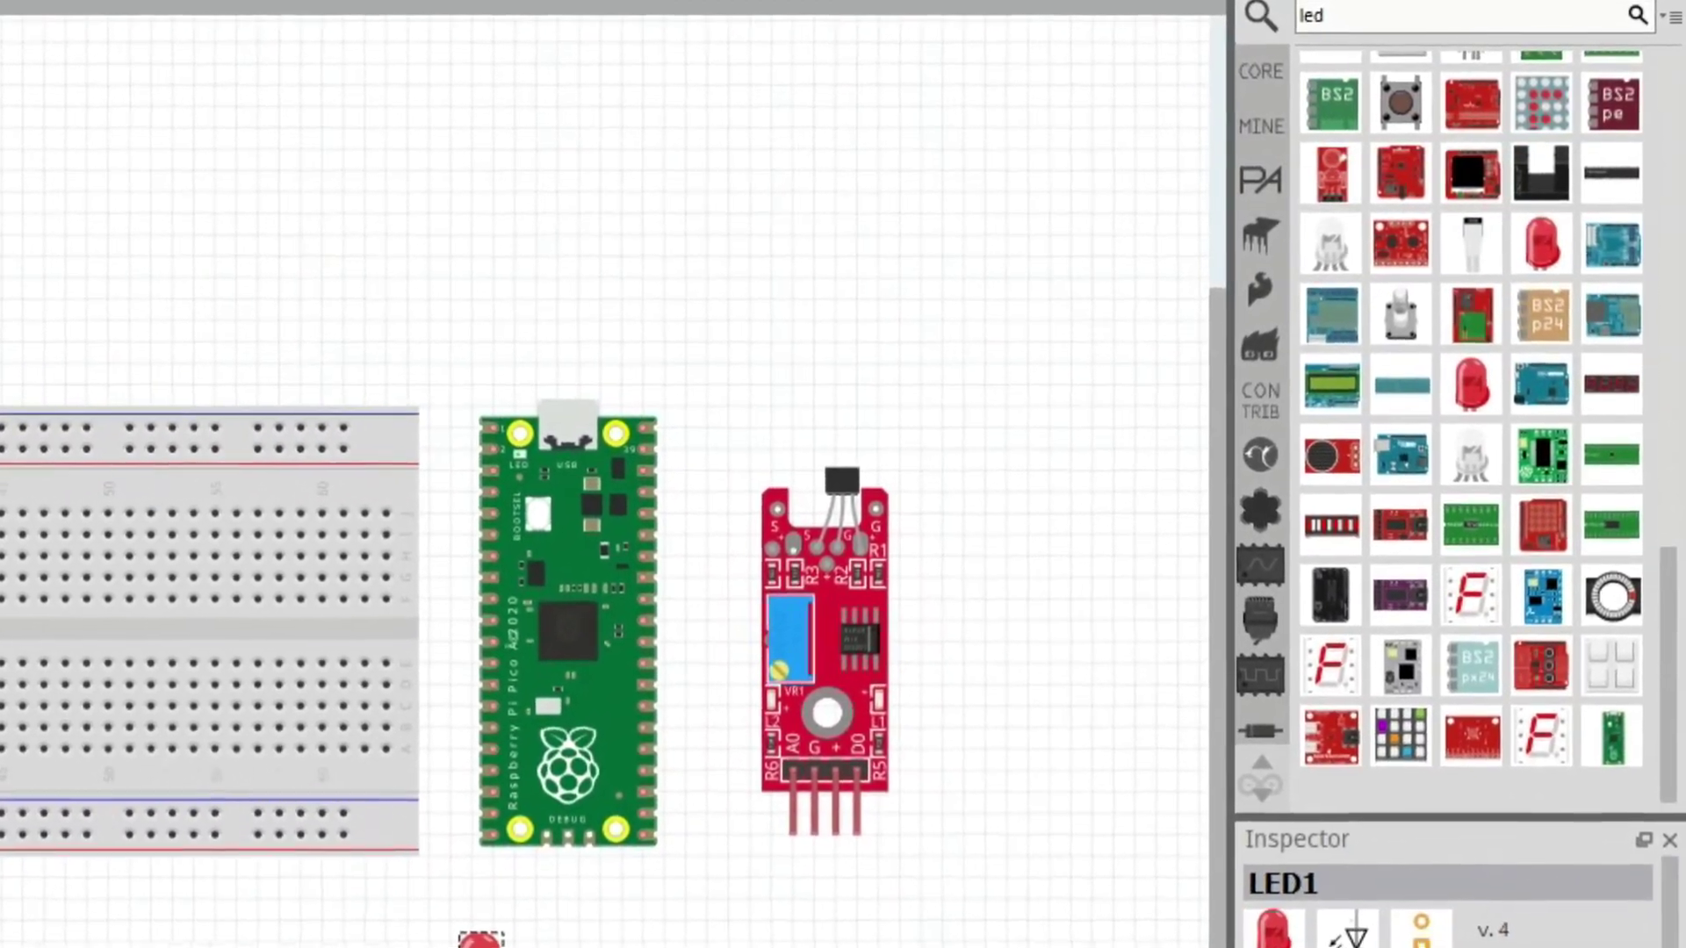
- Duplicate the red LED and place the copy below the KY-024 Linear Hall Magnetic Sensor Module
drag(1167, 540, 1005, 669)
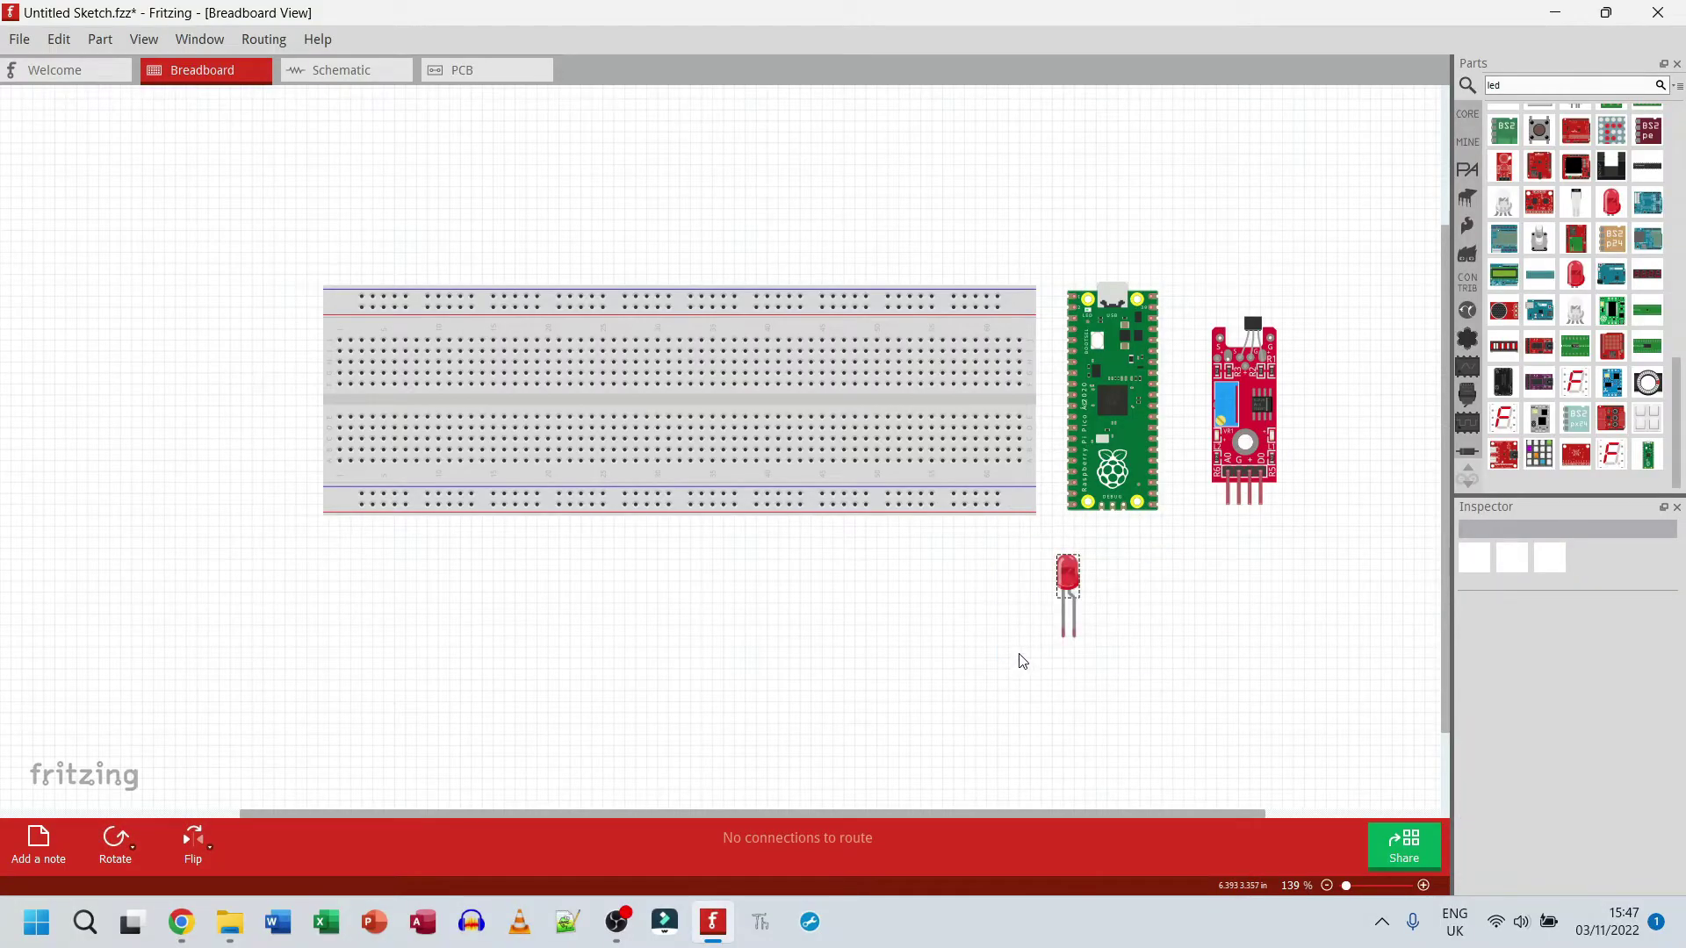
drag(1024, 539, 1133, 676)
key(ctrl+v)
drag(709, 409, 1256, 587)
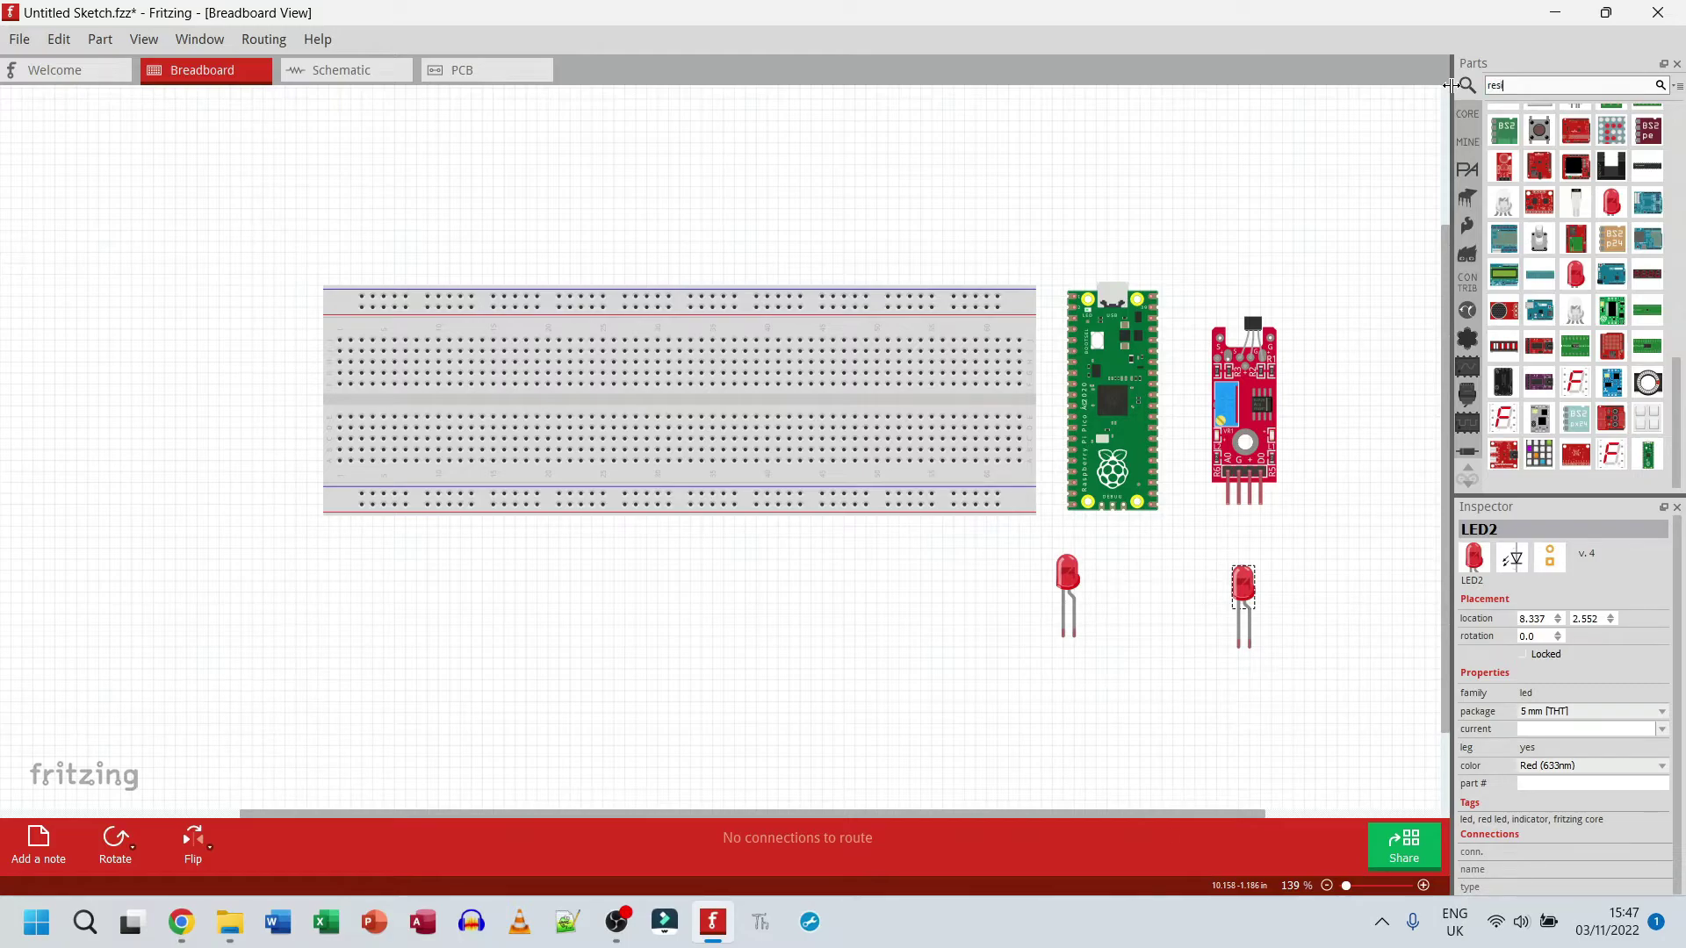
- Search the parts for "resistor", place a 220 Ω resistor below the first LED, and put a copy below the second LED
key(Return)
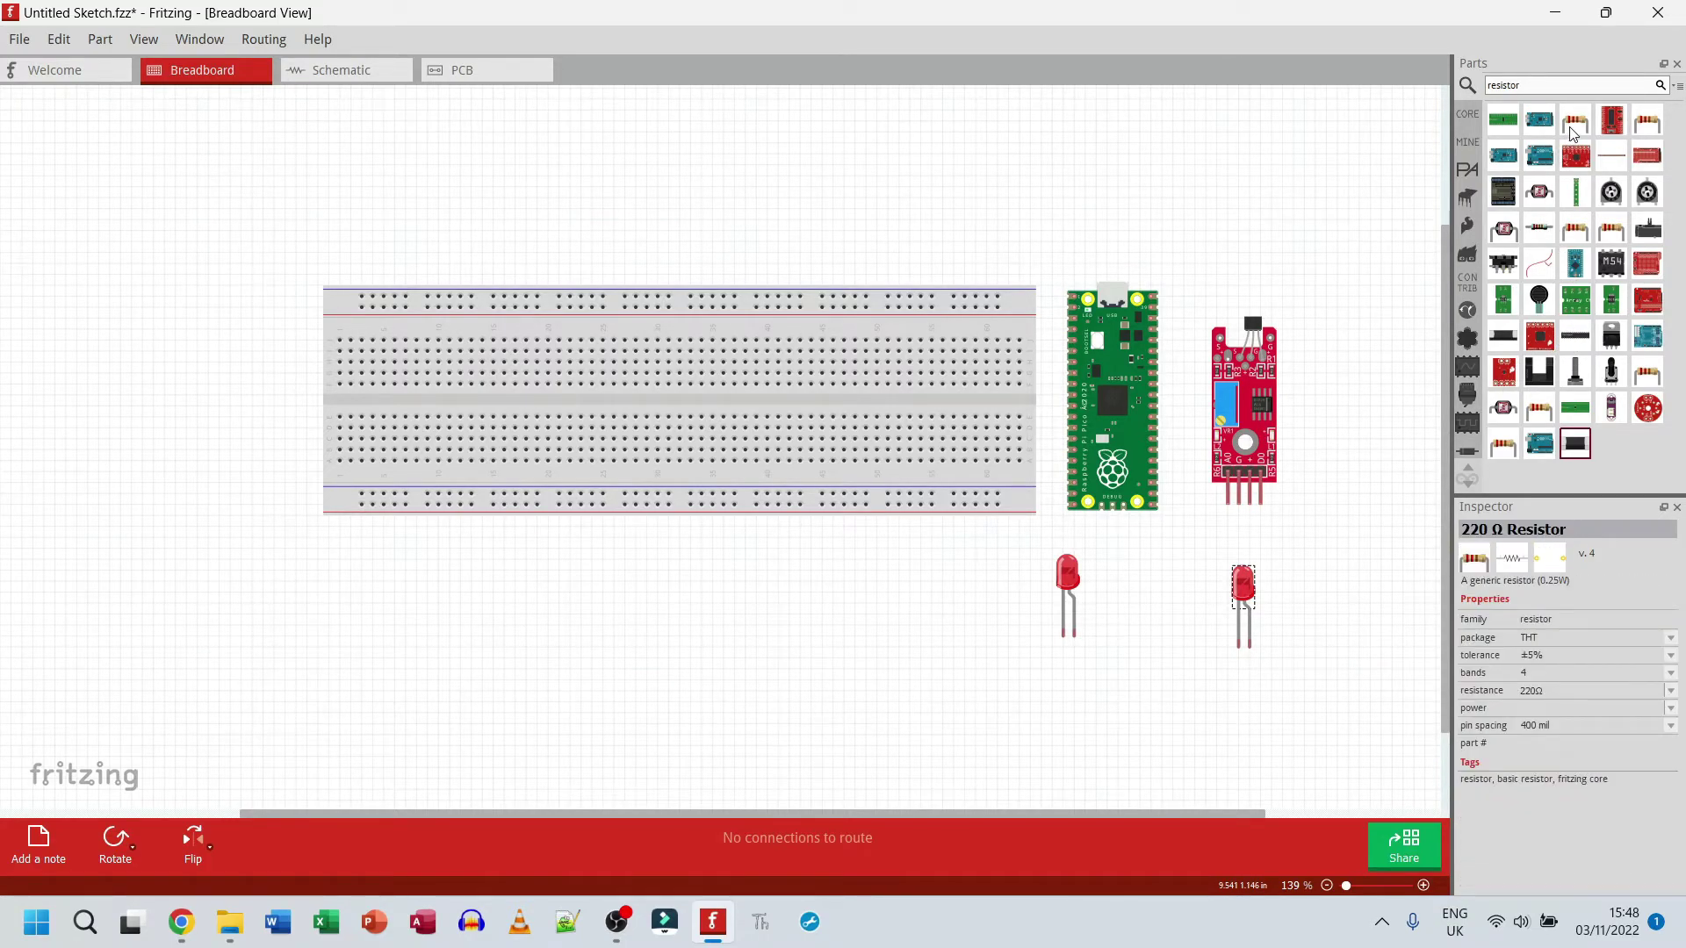
drag(1572, 132, 1122, 727)
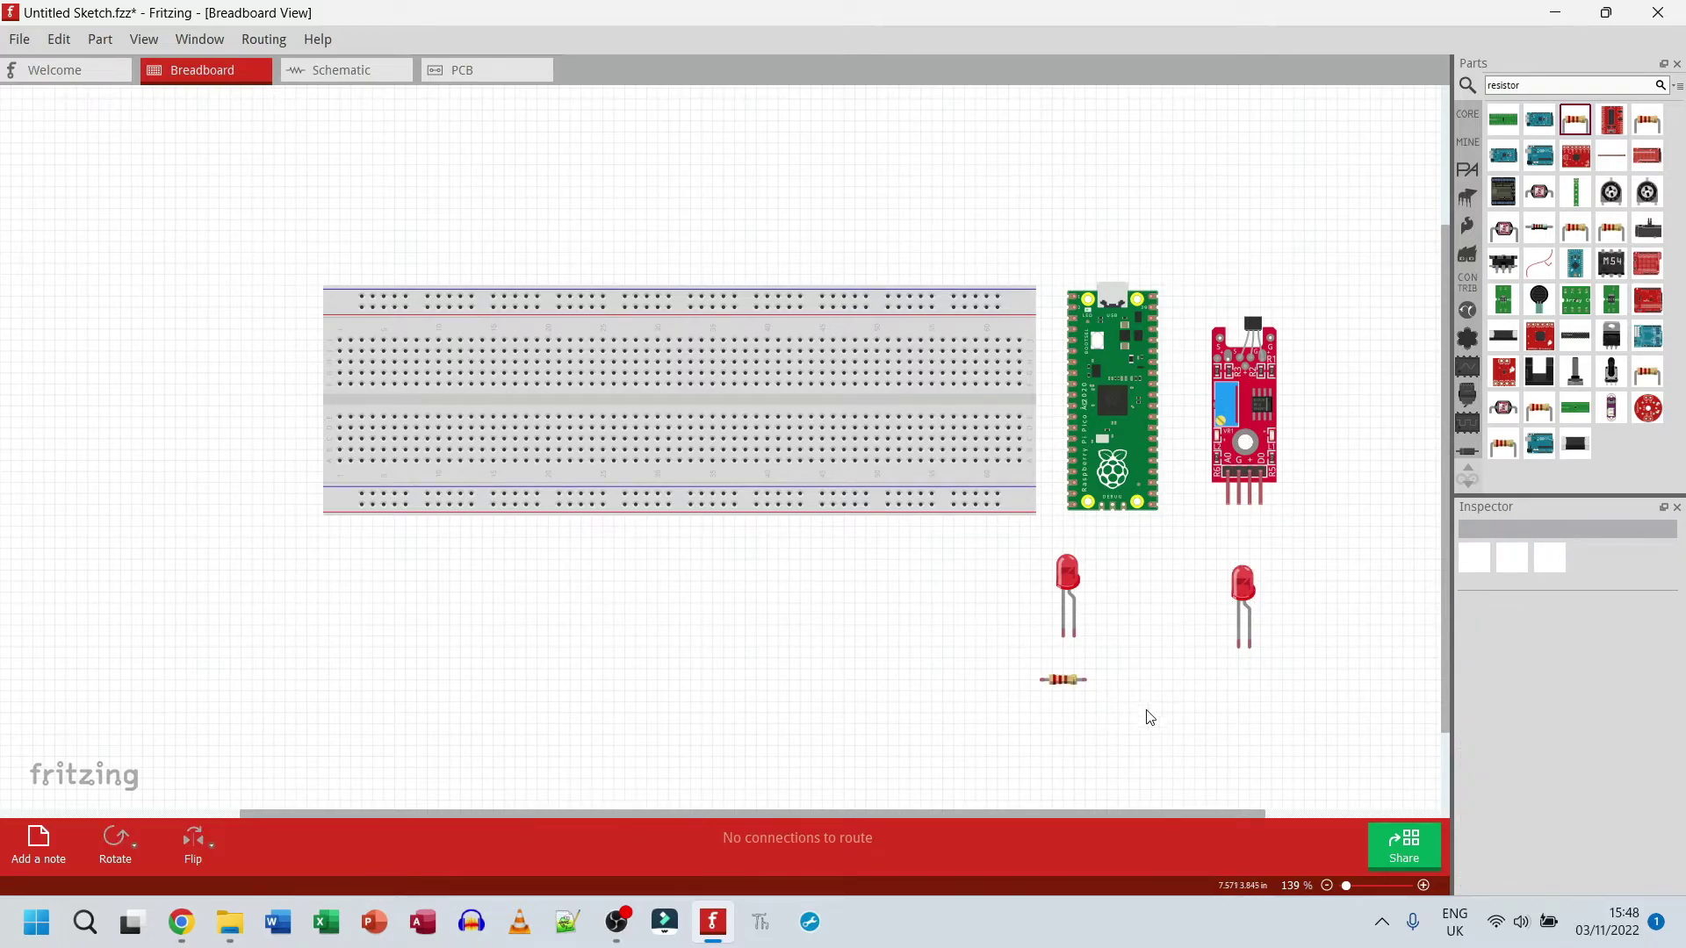
key(ctrl+c)
key(ctrl+v)
drag(722, 452, 1243, 683)
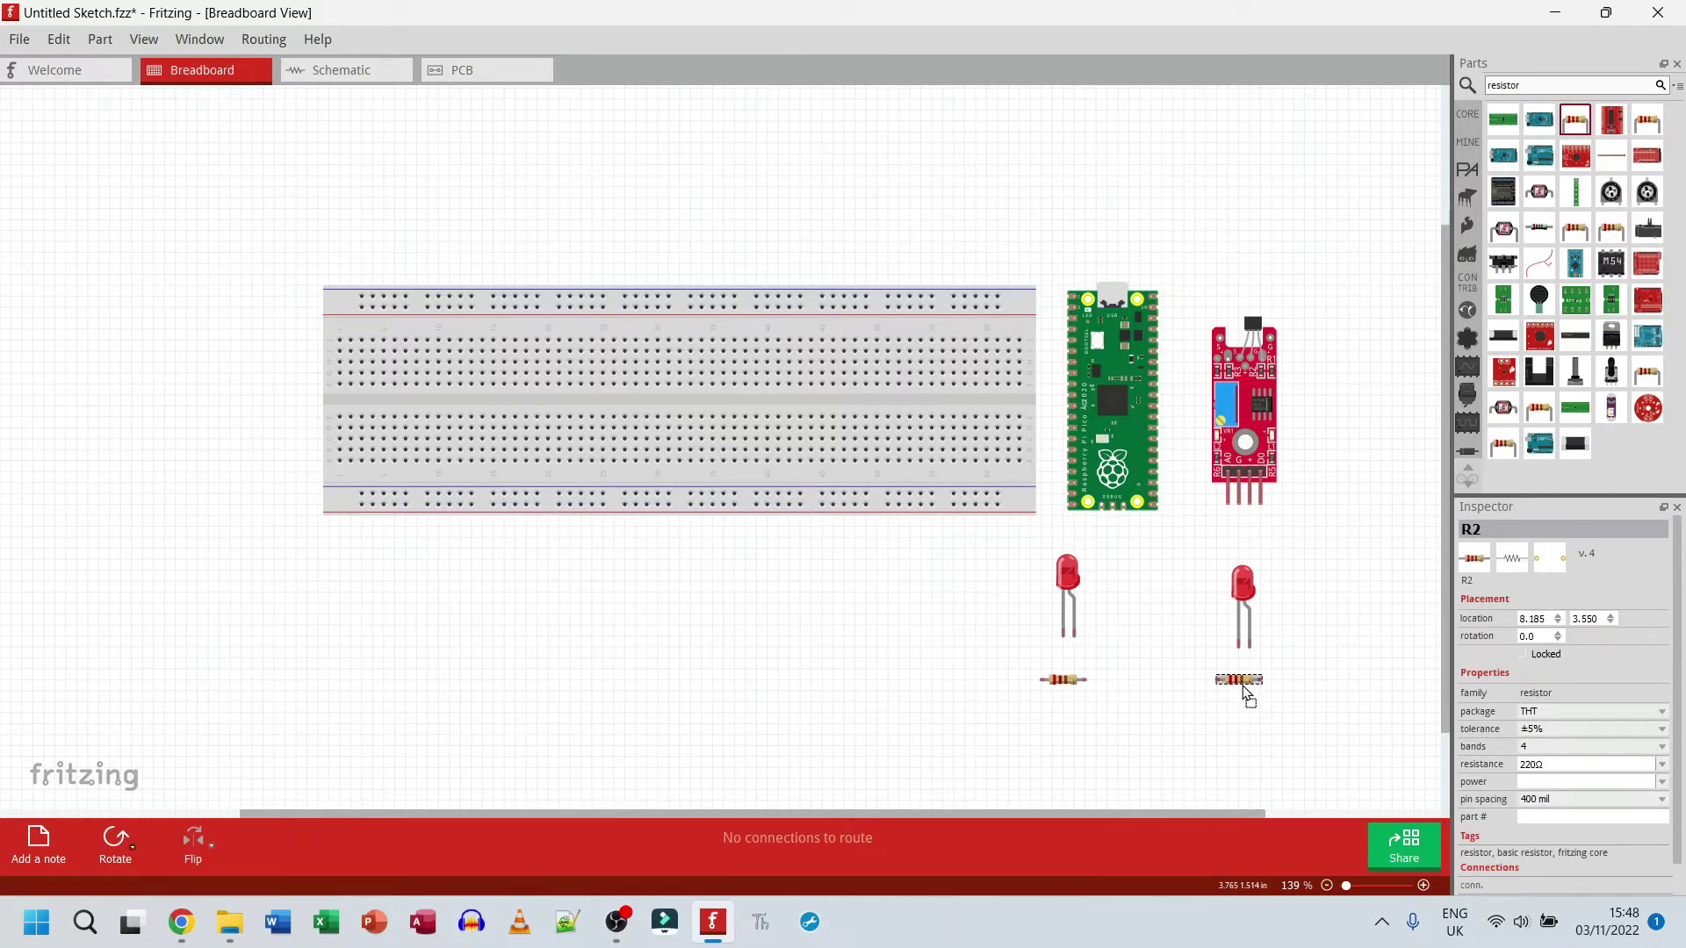
click(1347, 525)
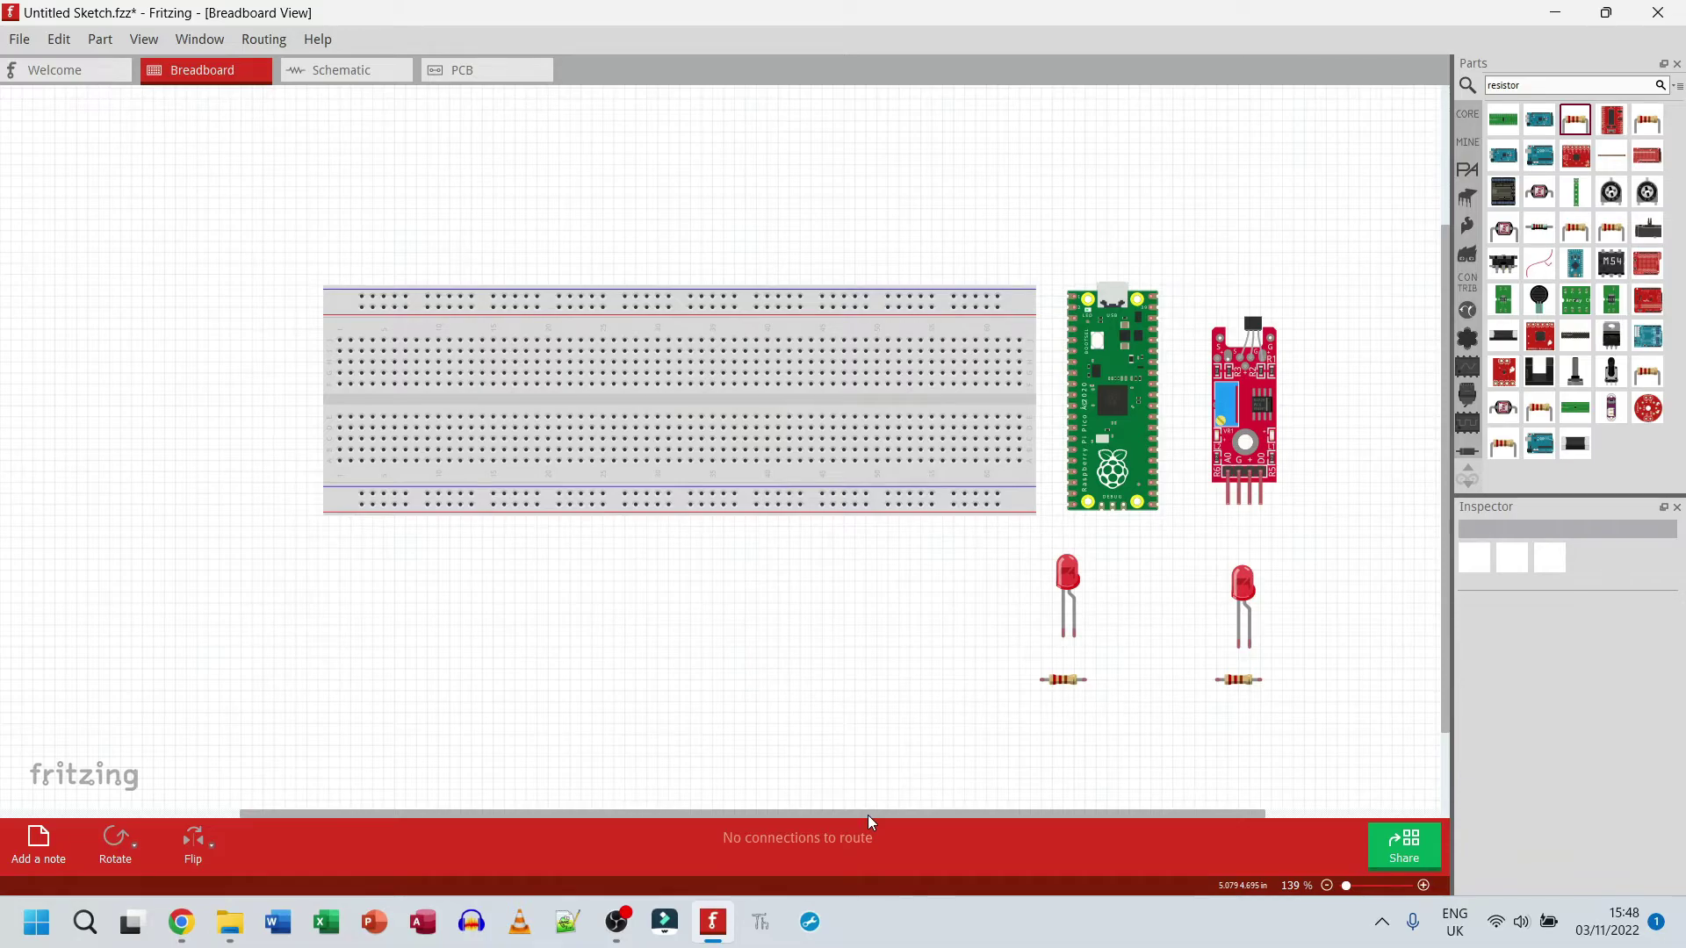
- Search the parts for "buzzer" and place a Piezo Speaker to the right of the hall sensor module
drag(867, 815, 973, 819)
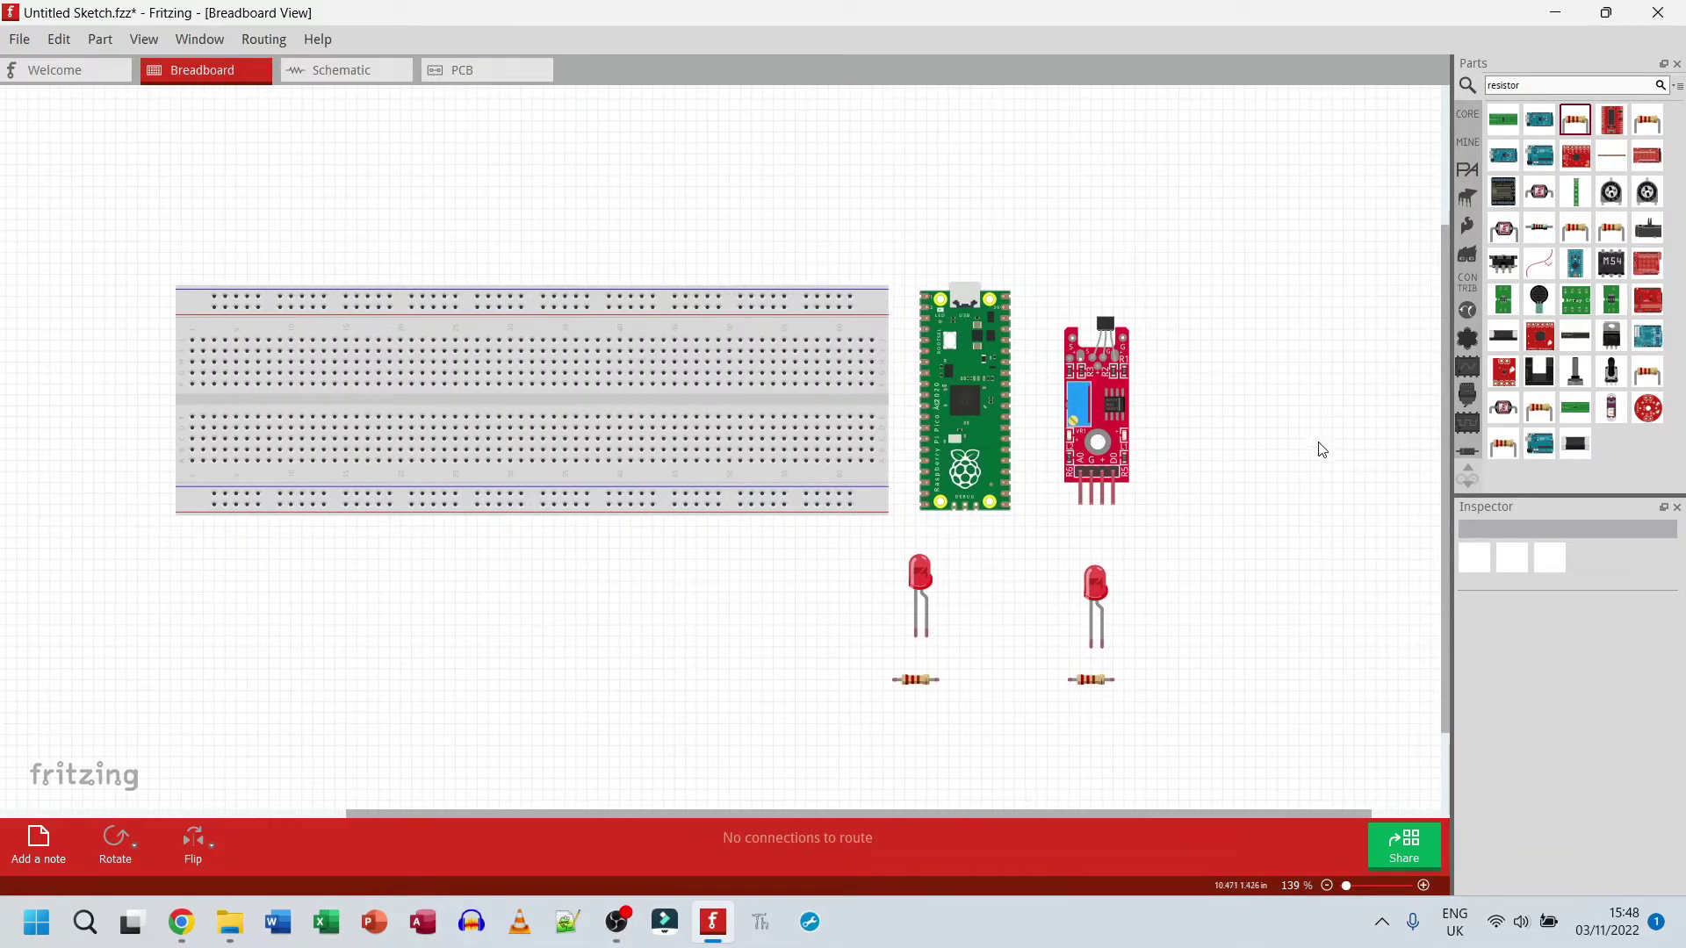
click(1503, 84)
text(buzzer)
key(Return)
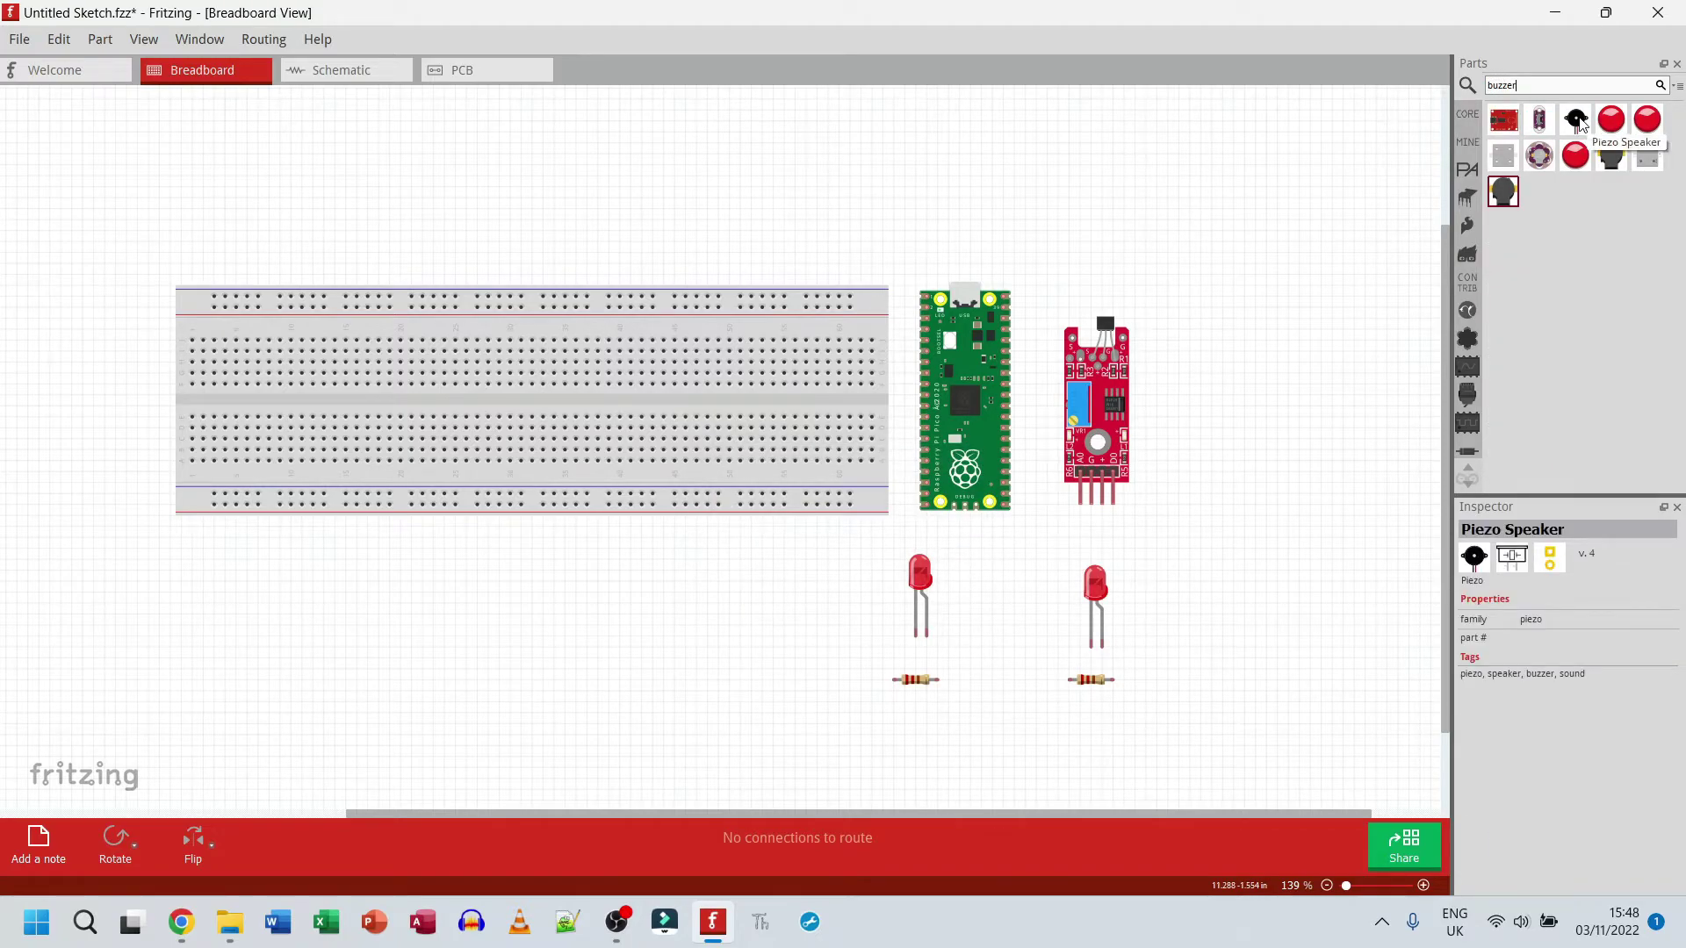
drag(1578, 120, 1257, 339)
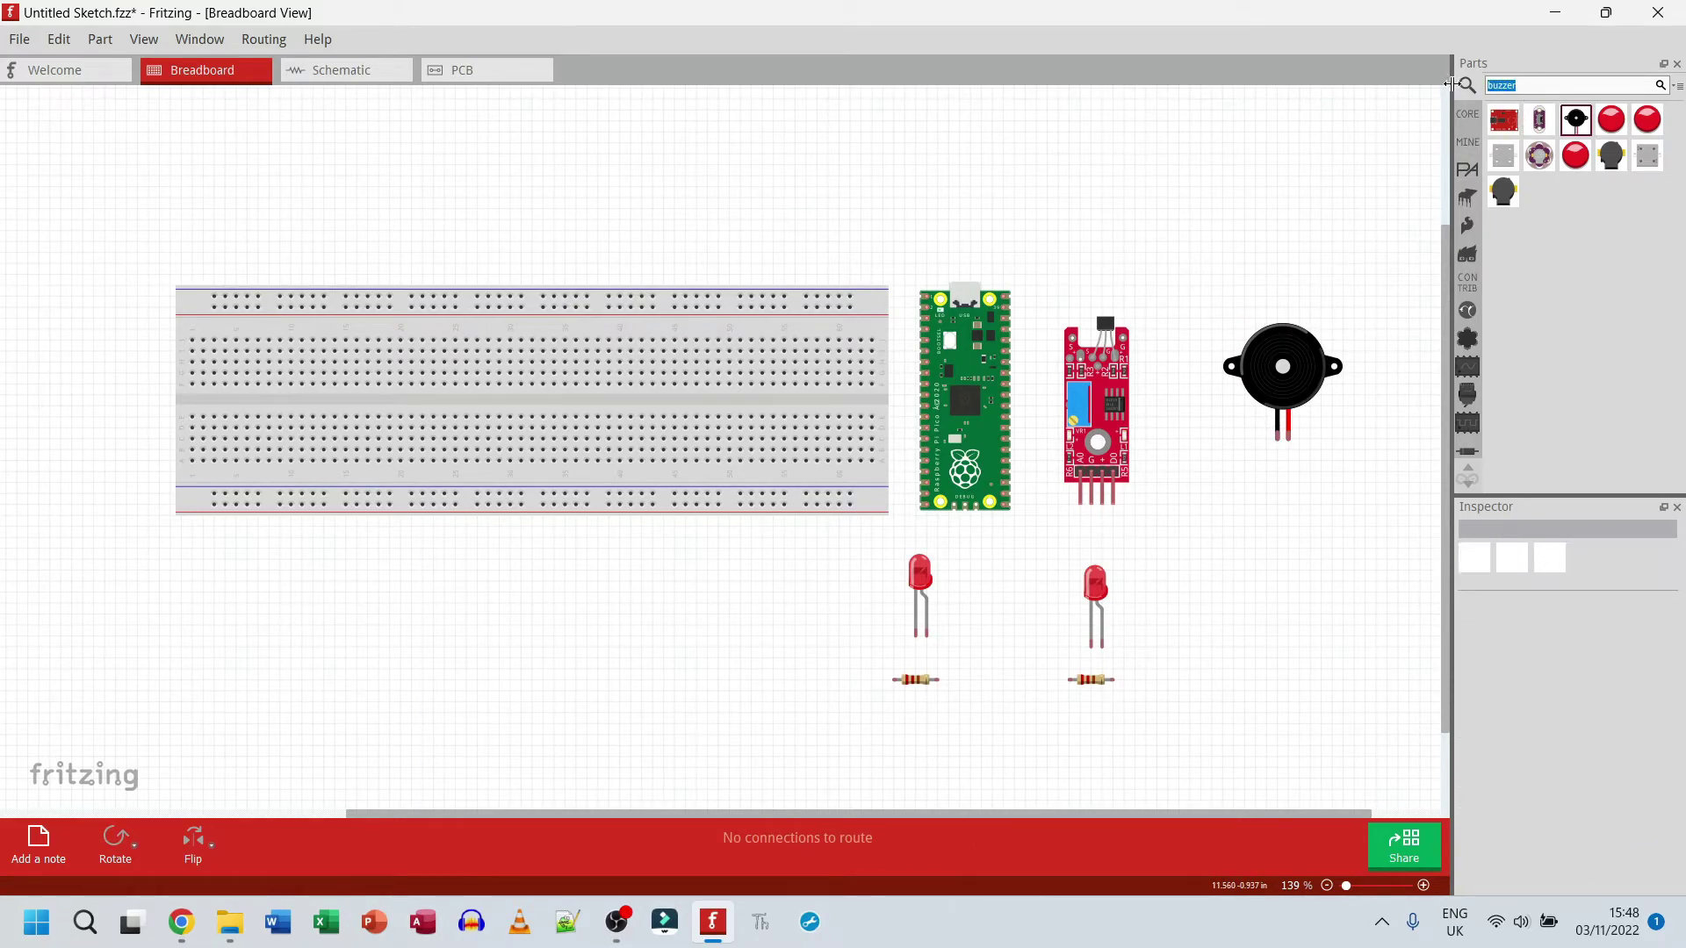
- Search the parts for "button" and place the red two-pin pushbutton below the piezo speaker
text(button)
key(Return)
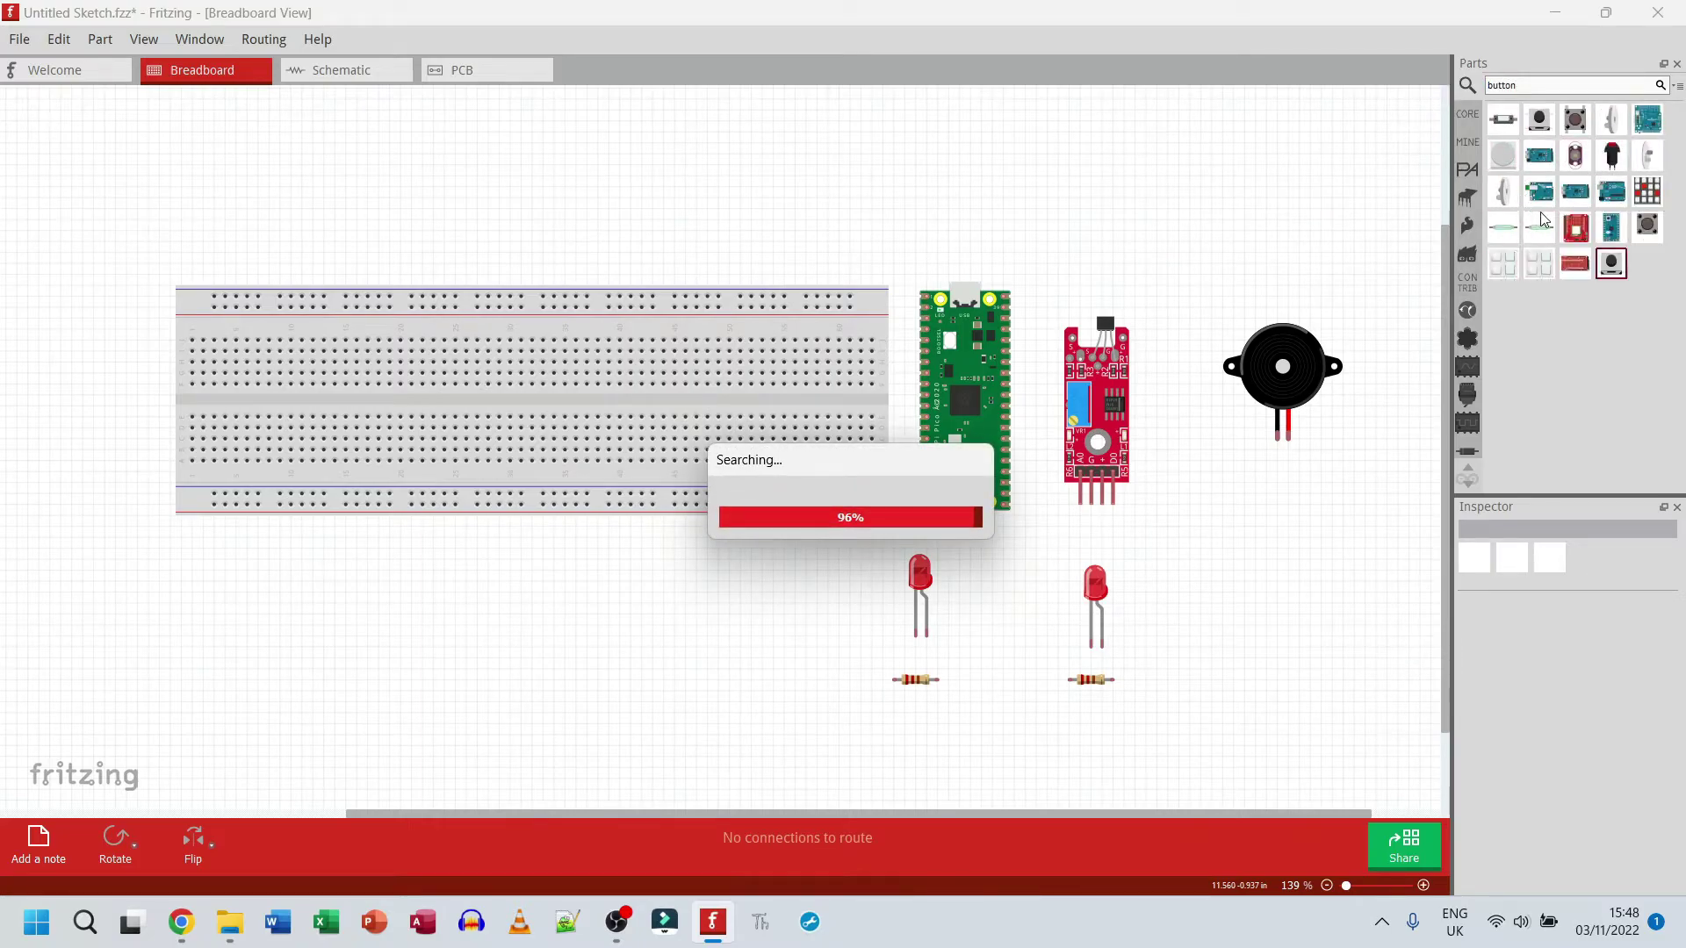
drag(1576, 371, 1283, 525)
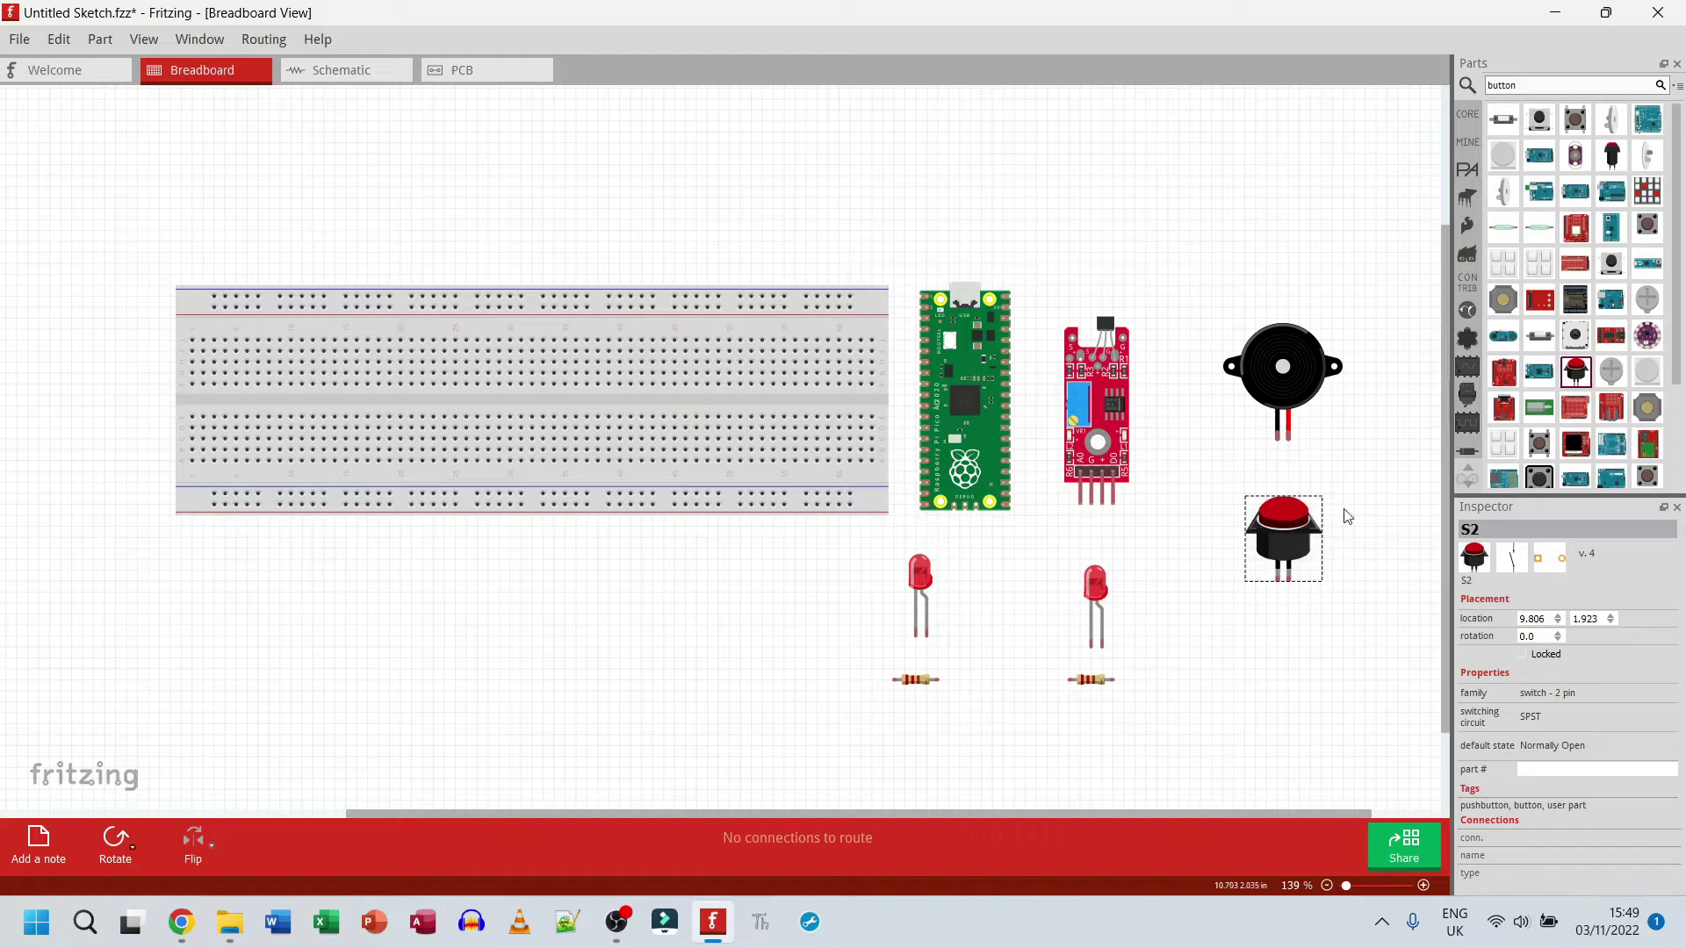
click(1378, 495)
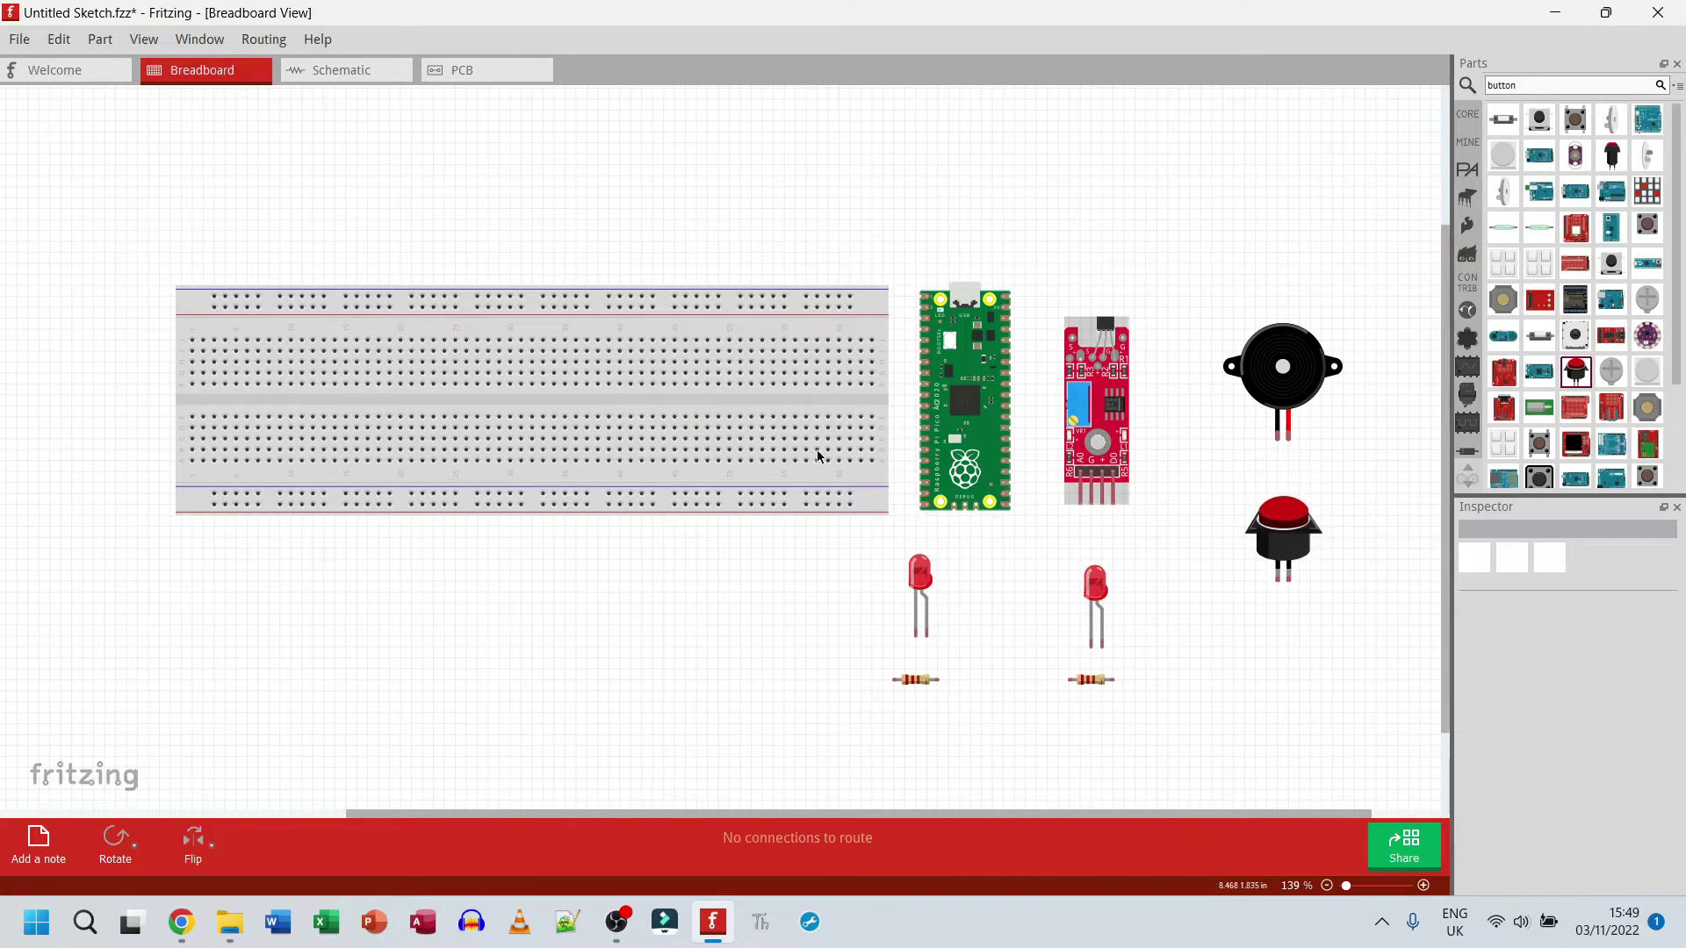
- Switch to the WORKING Unit 6 Task Booklet in Word and review the quantity and component table for parts still missing from the layout
click(290, 929)
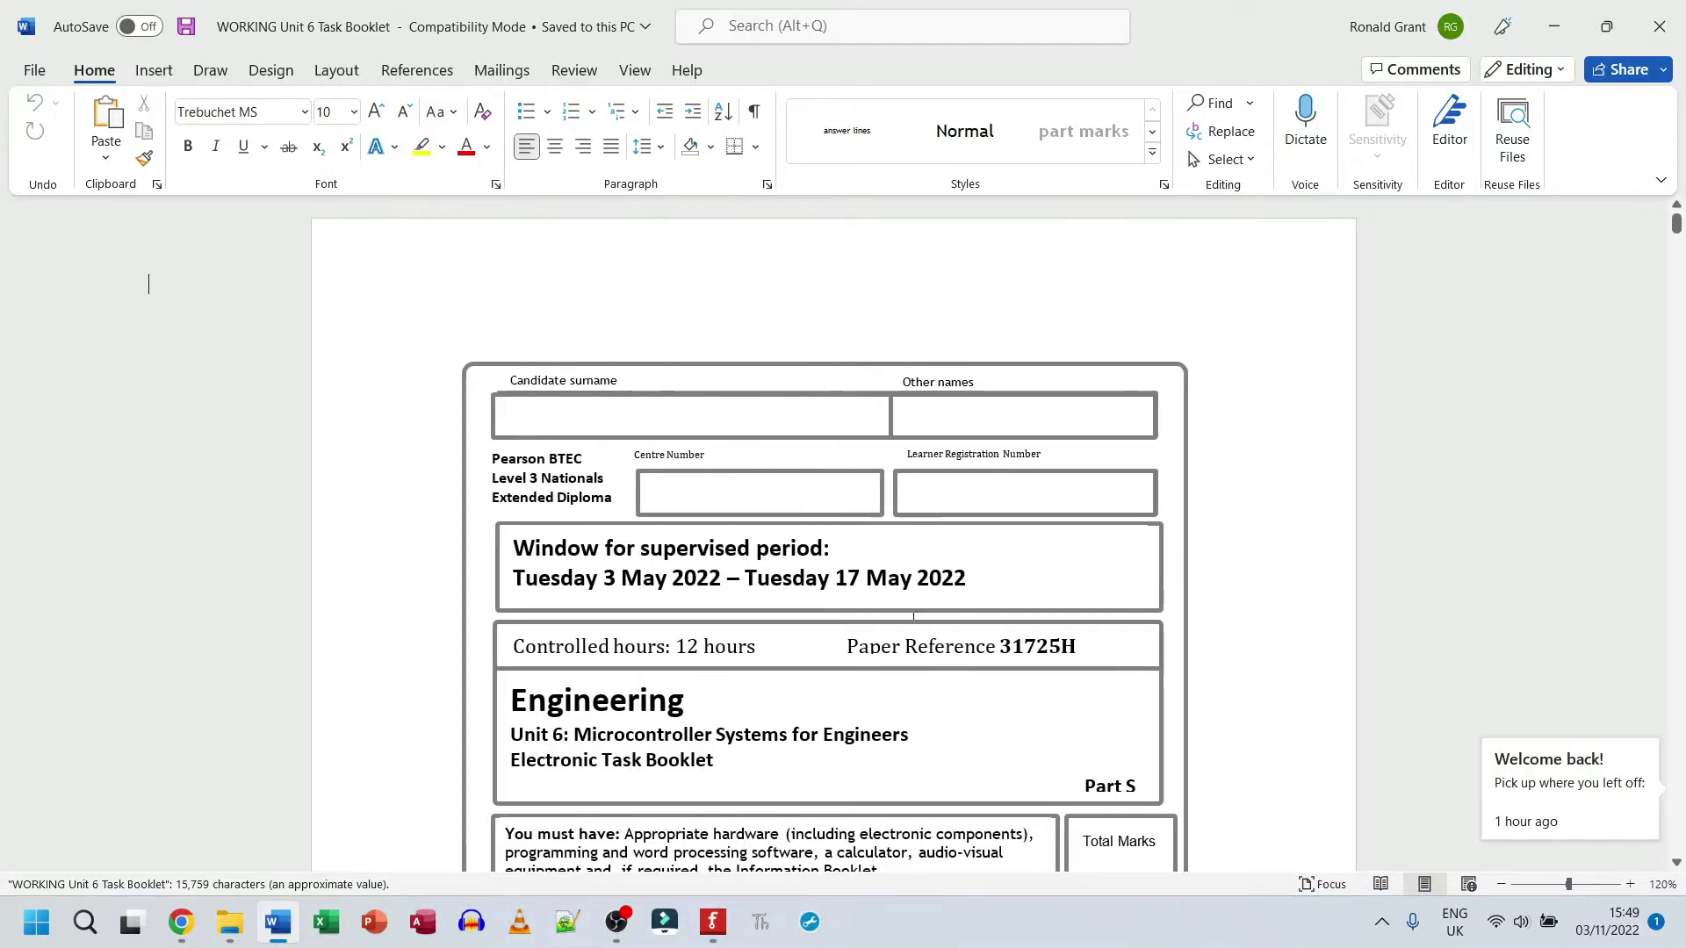
scroll(909, 696, down, 9)
scroll(917, 609, down, 20)
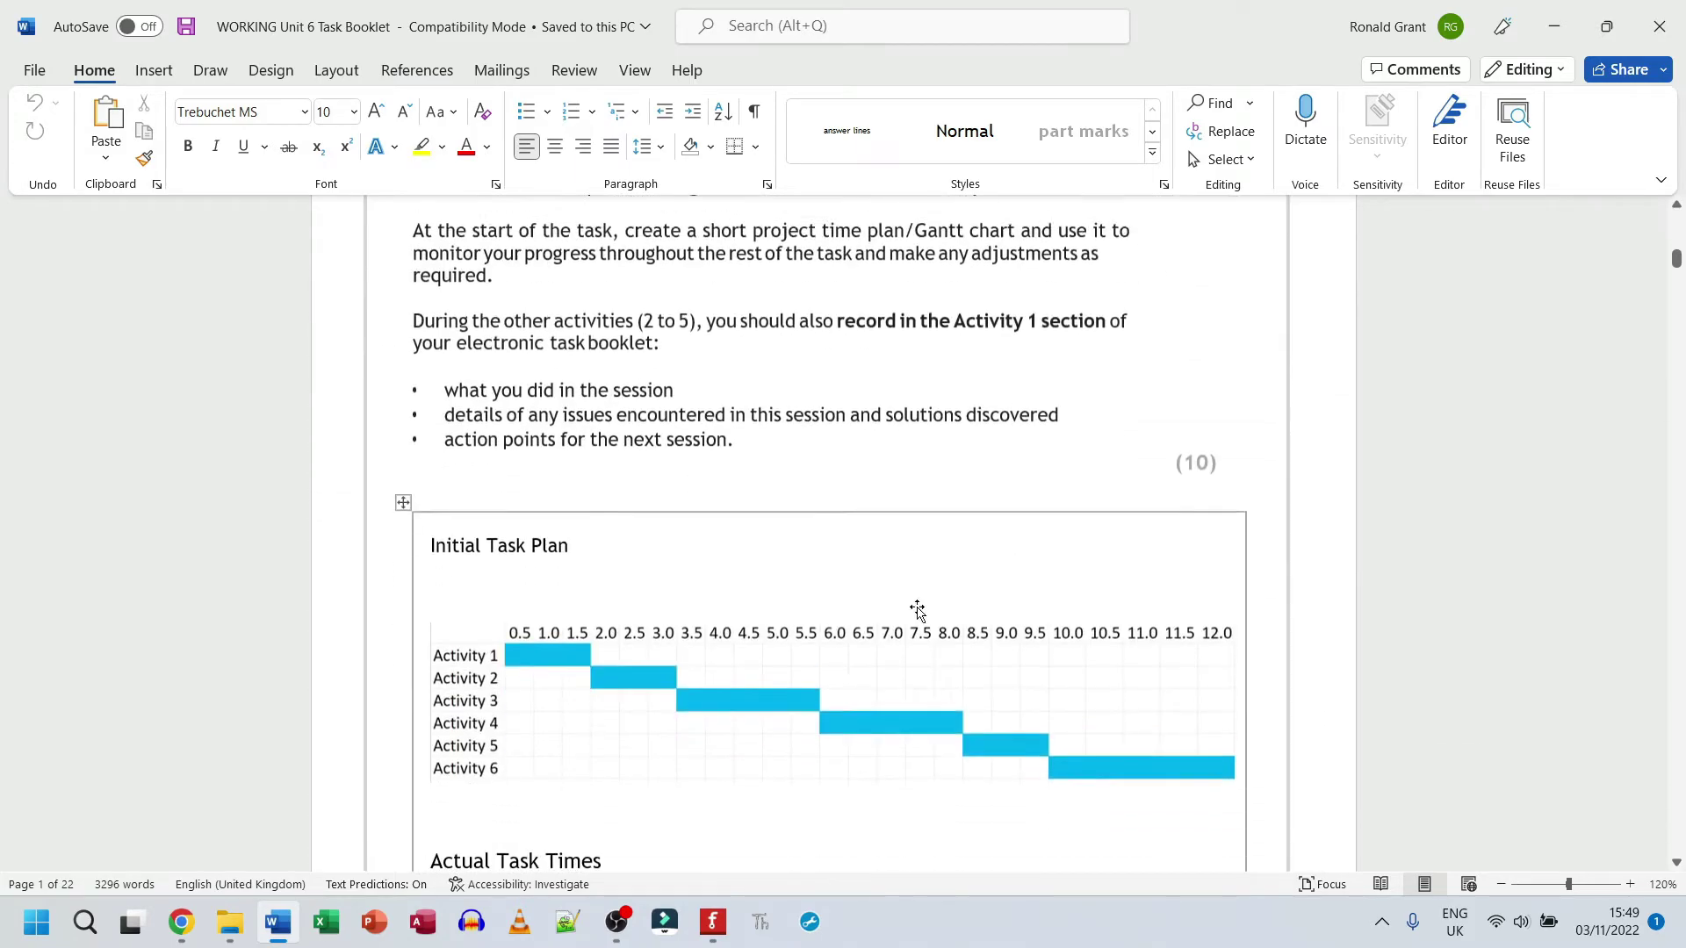
scroll(919, 608, down, 8)
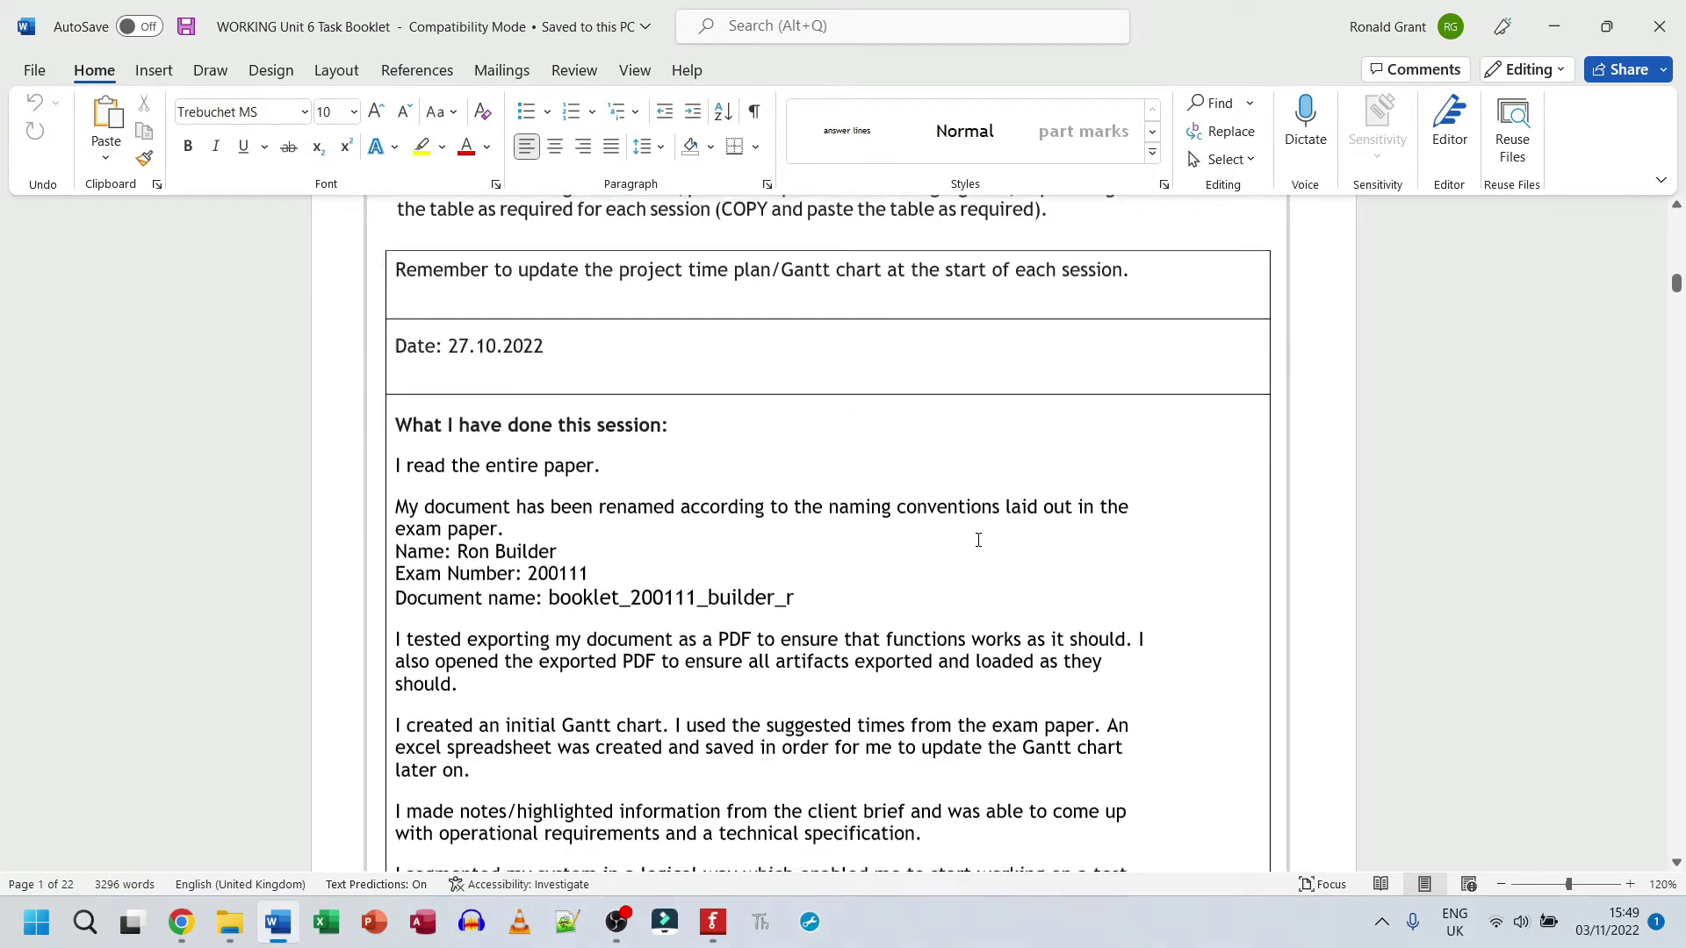
drag(1675, 290, 1679, 536)
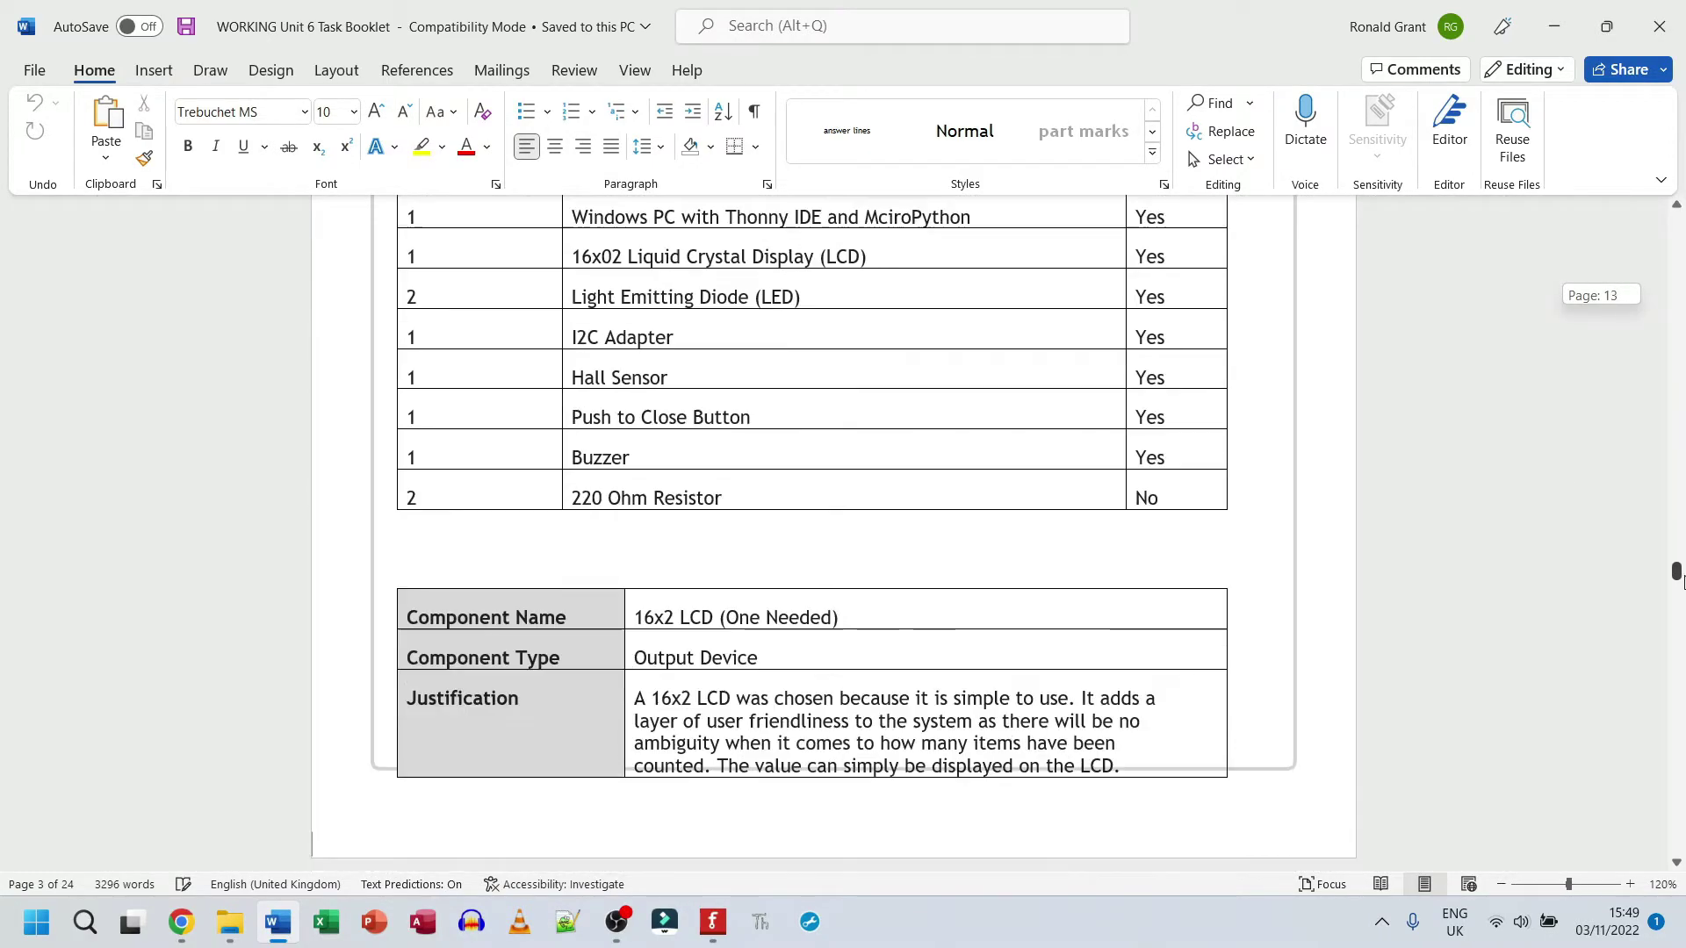
scroll(941, 353, down, 1)
scroll(941, 353, up, 3)
scroll(941, 352, up, 1)
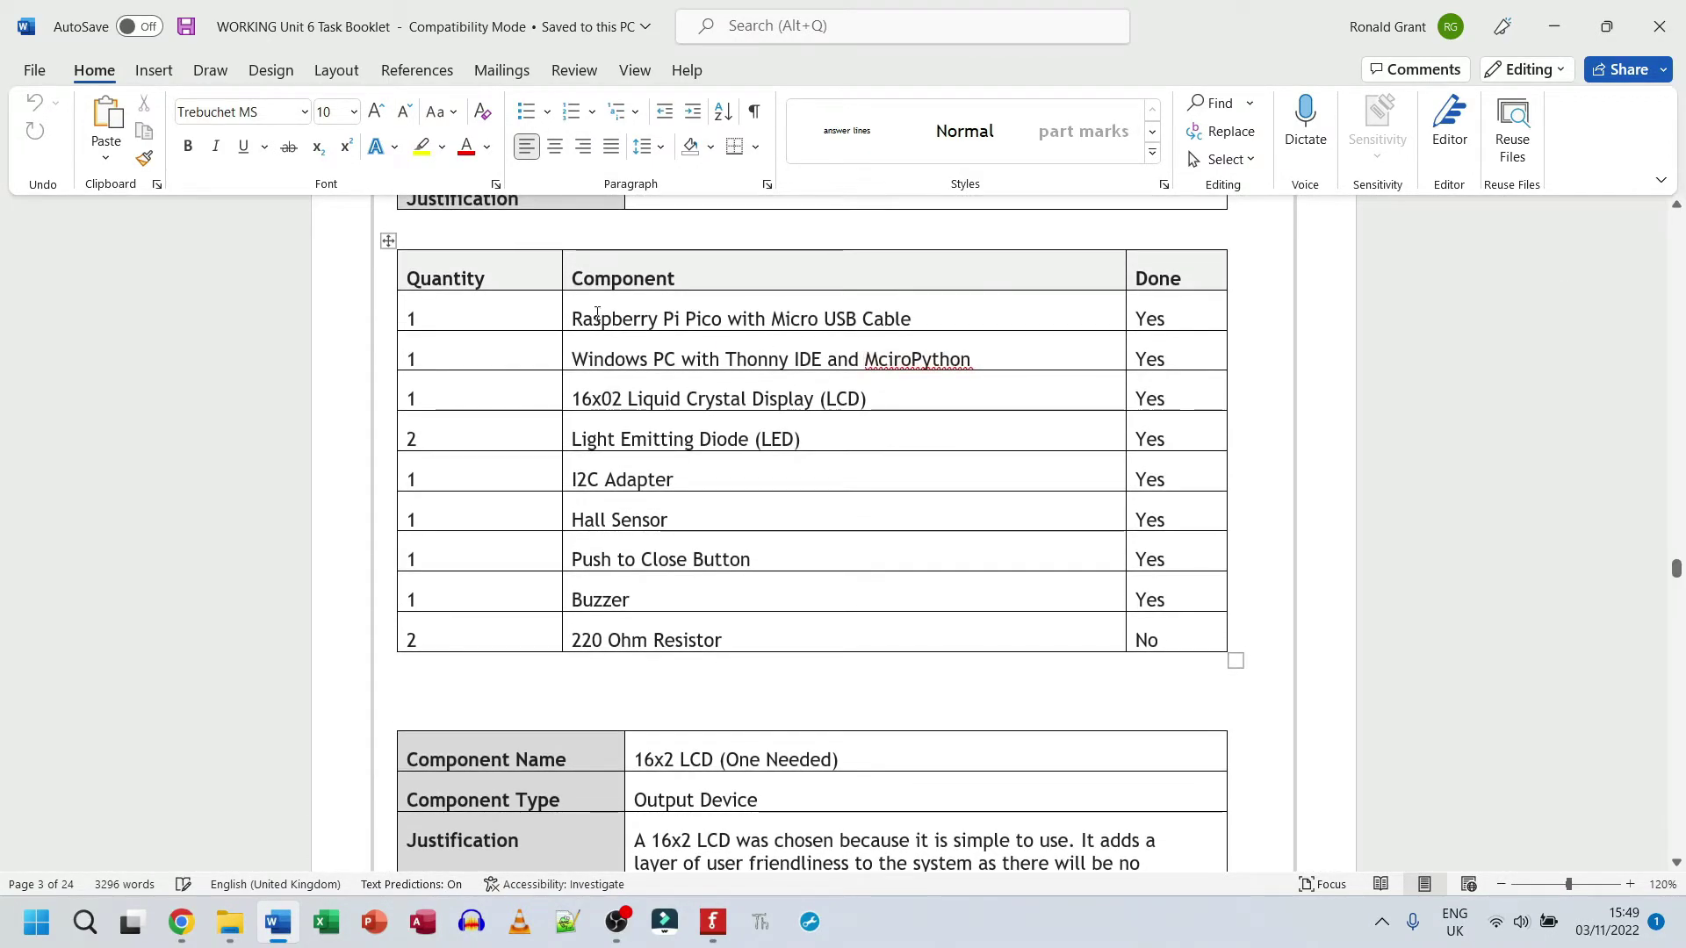
drag(594, 318, 627, 400)
- Return to Fritzing, search the parts for "lcd", and place a 16x2 LCD above the Pico and hall sensor module
key(alt+Tab)
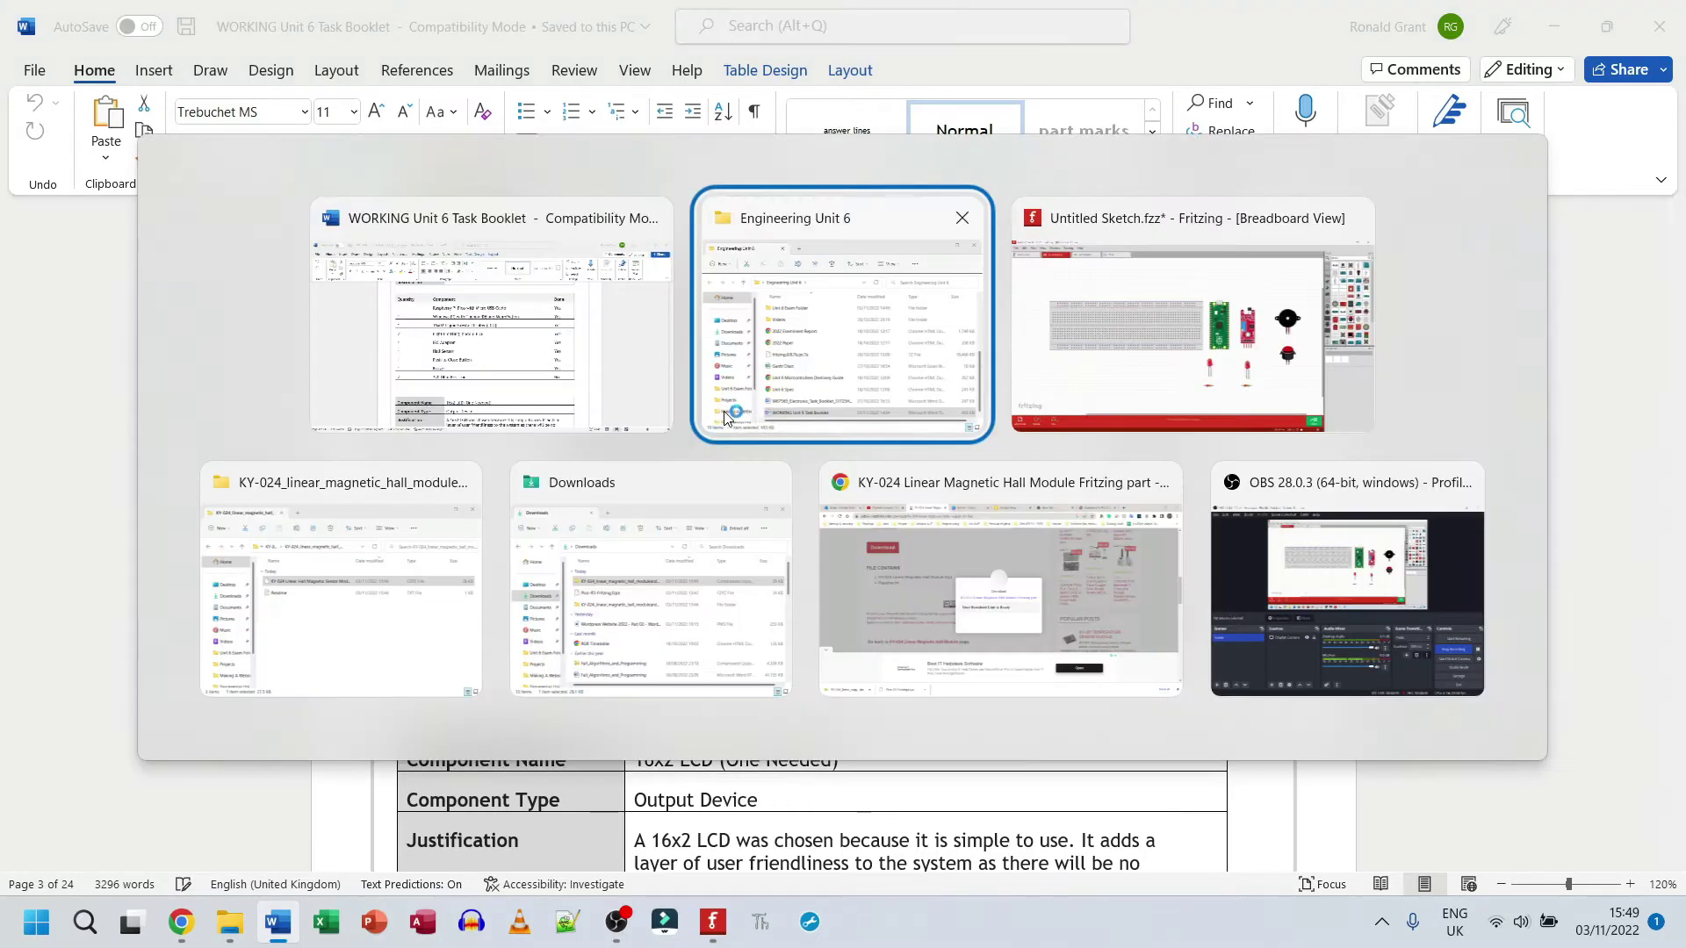
click(1230, 376)
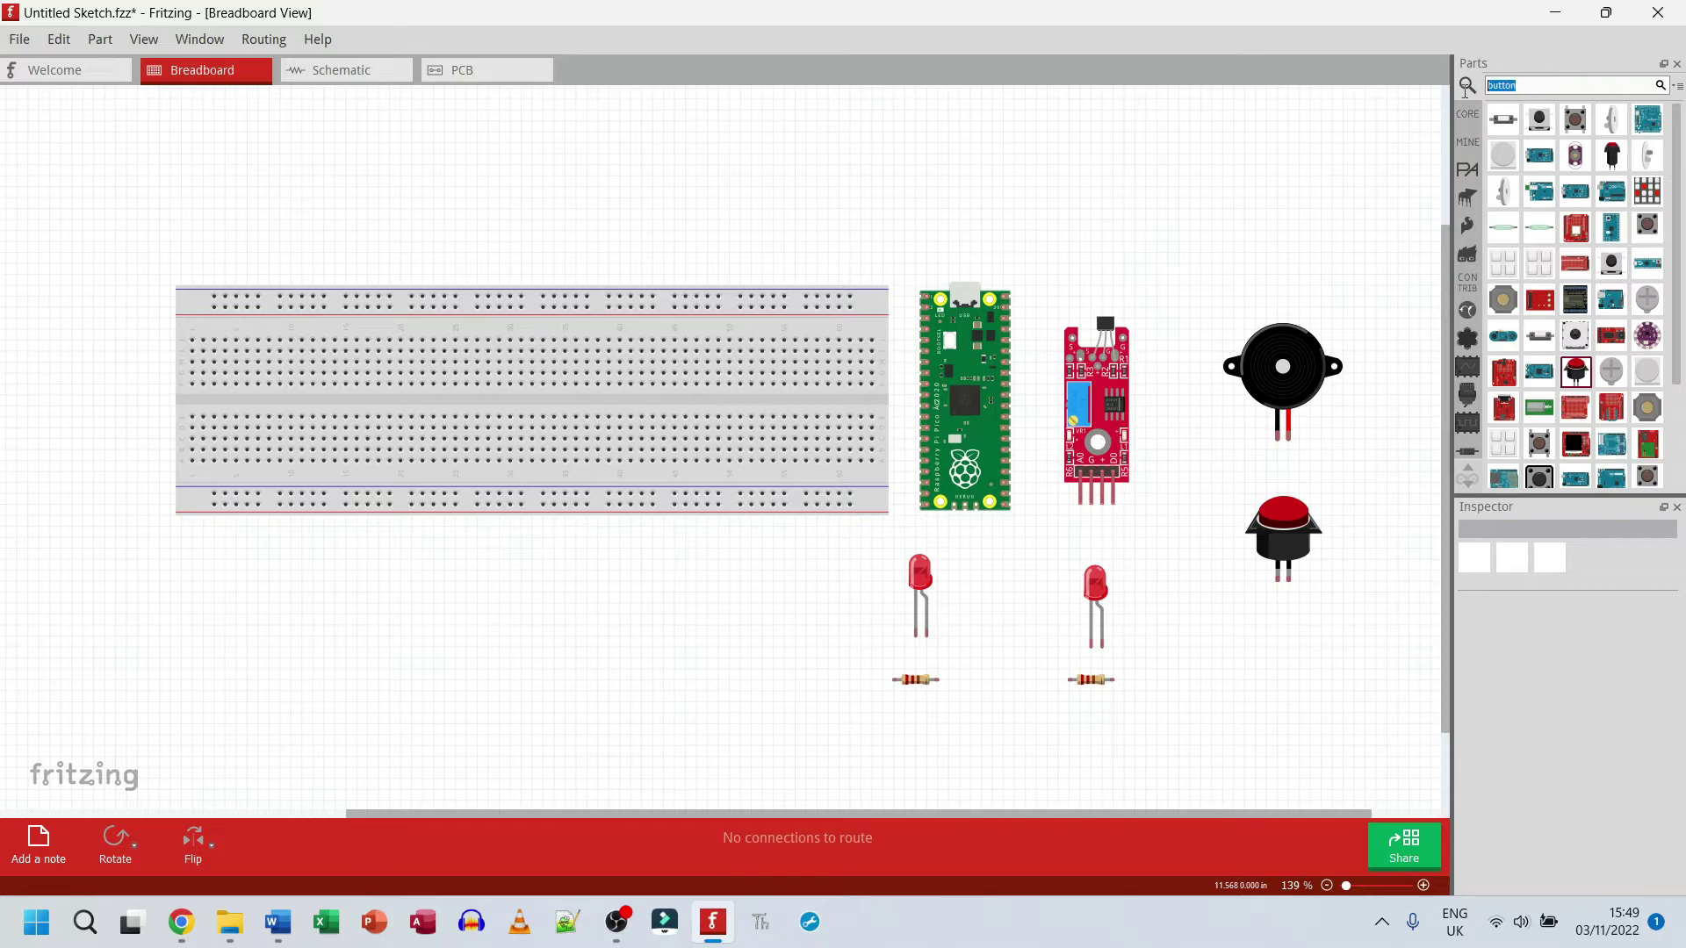
key(BackSpace)
key(Return)
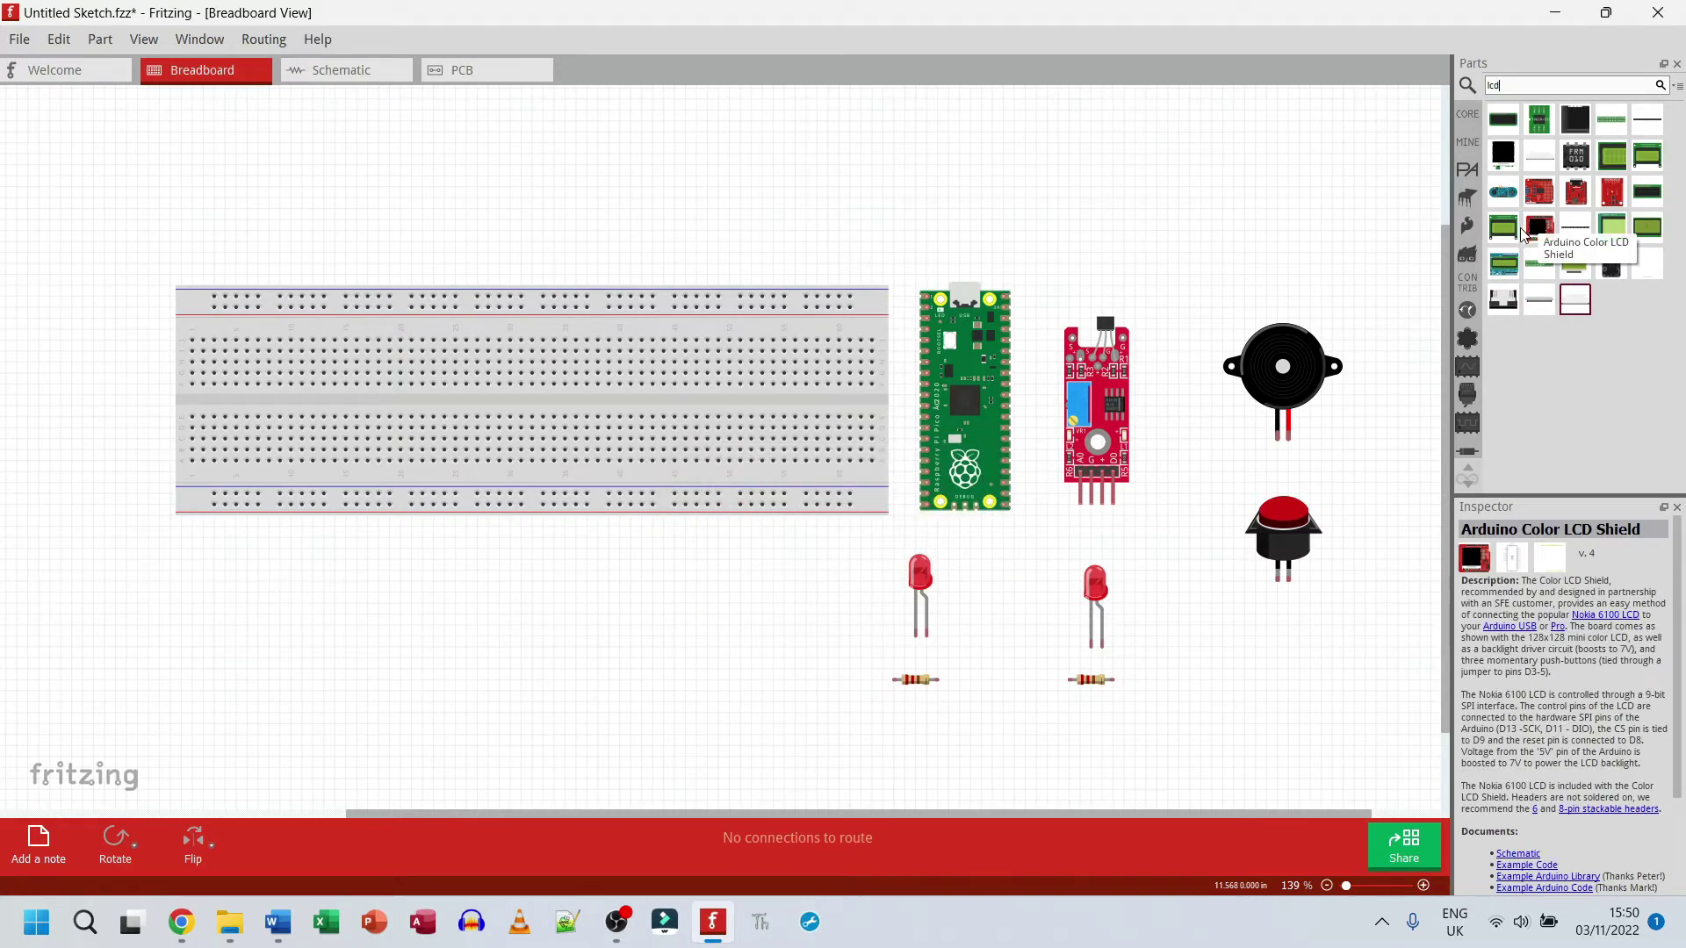
drag(1504, 234, 1045, 199)
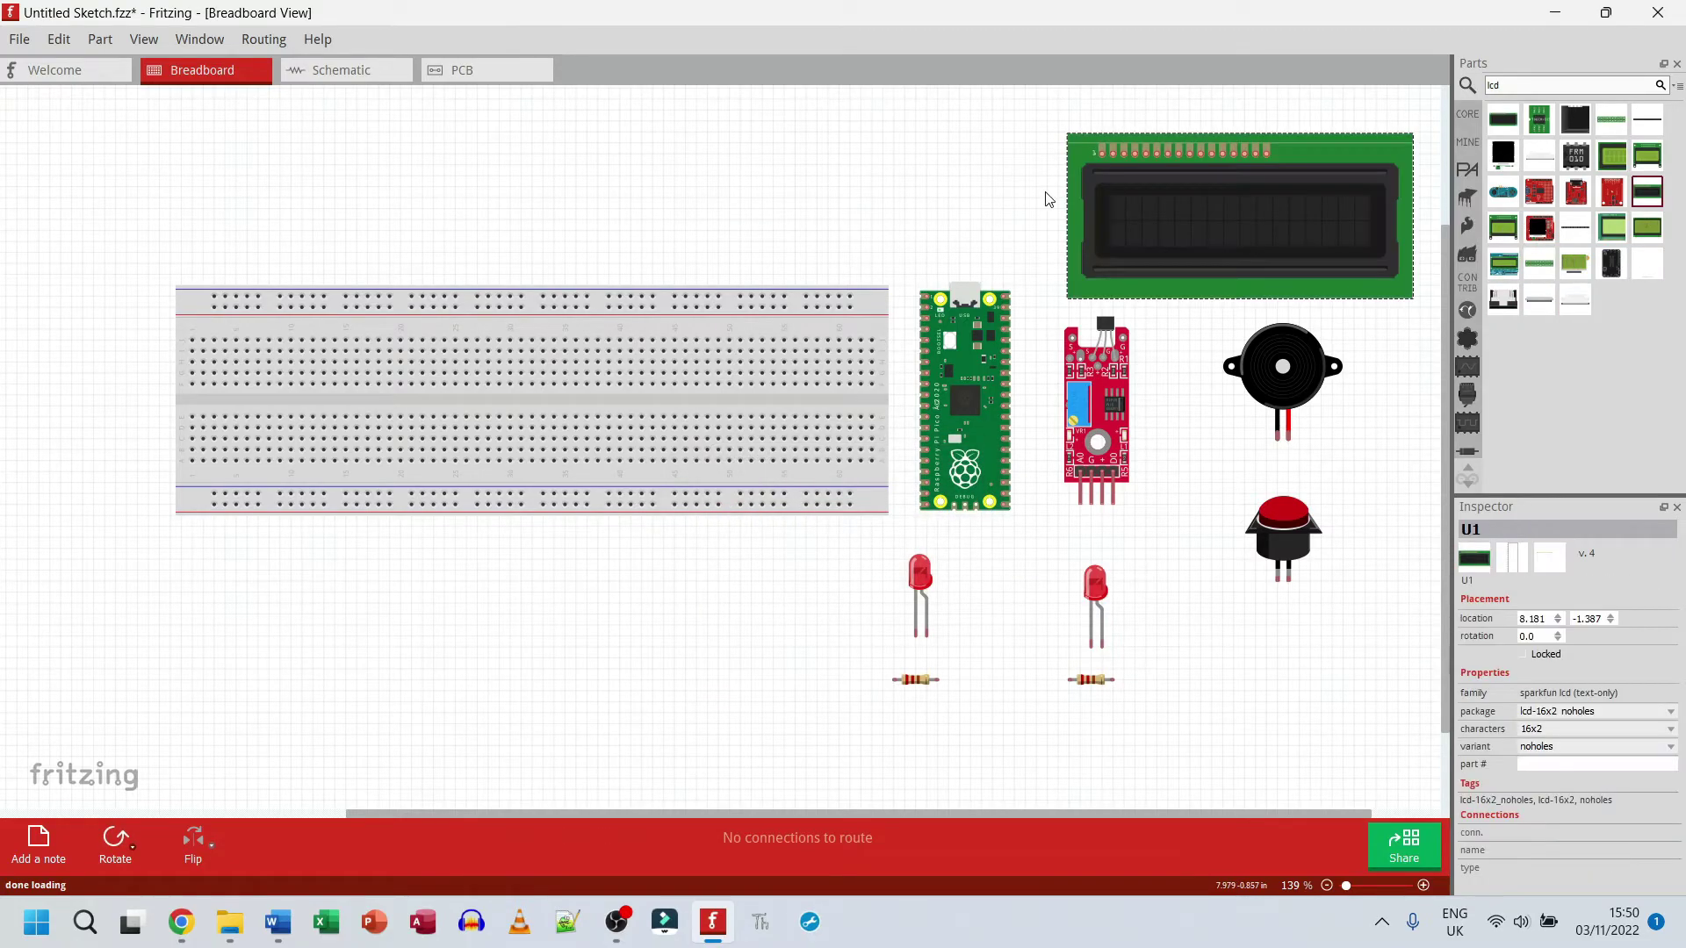
drag(1275, 160, 1174, 138)
click(1337, 147)
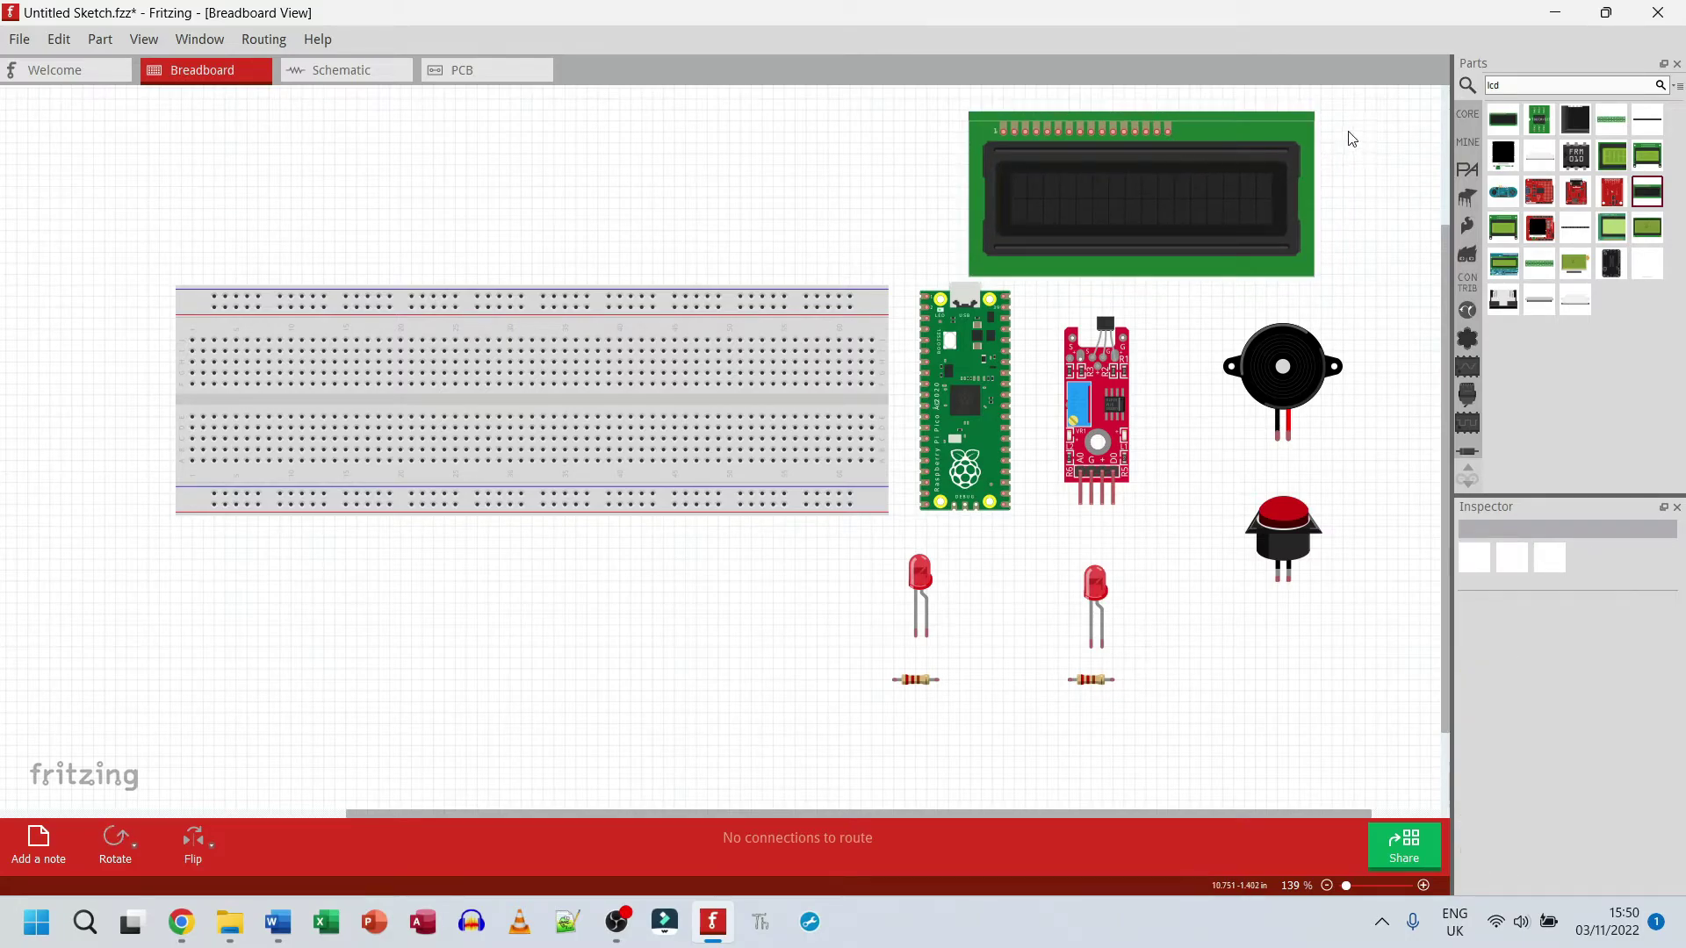
- Check the LED and I2C Adapter rows in Word's component table, and search Fritzing's parts for "i2c"
key(alt+Tab)
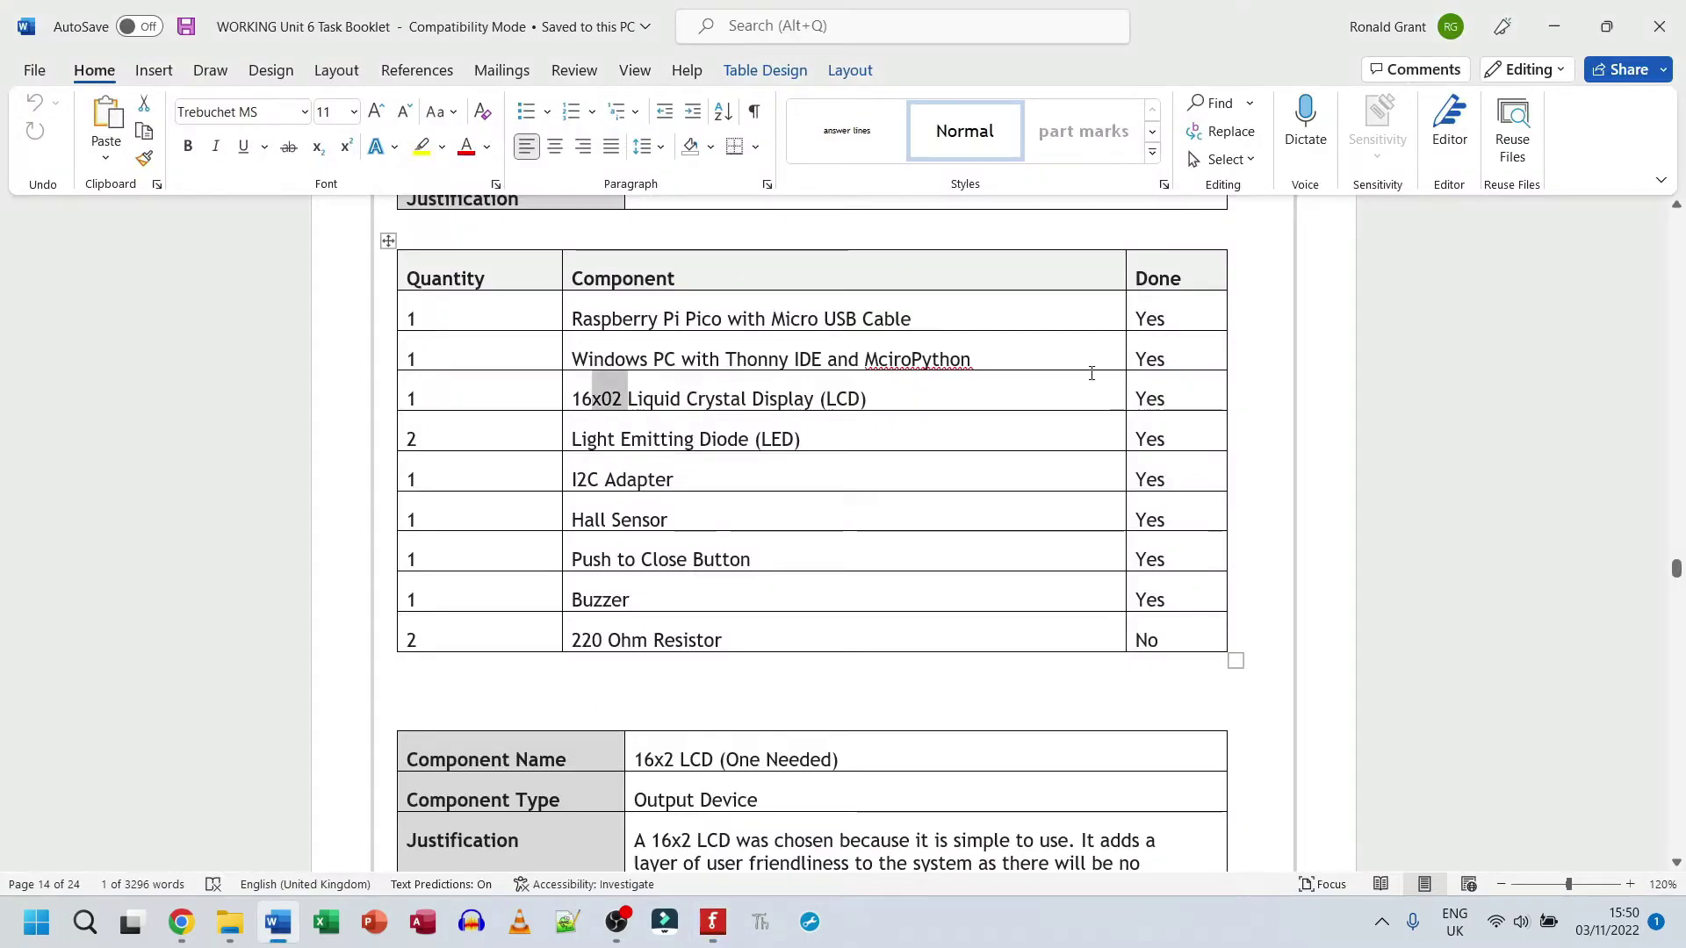
drag(638, 445, 702, 442)
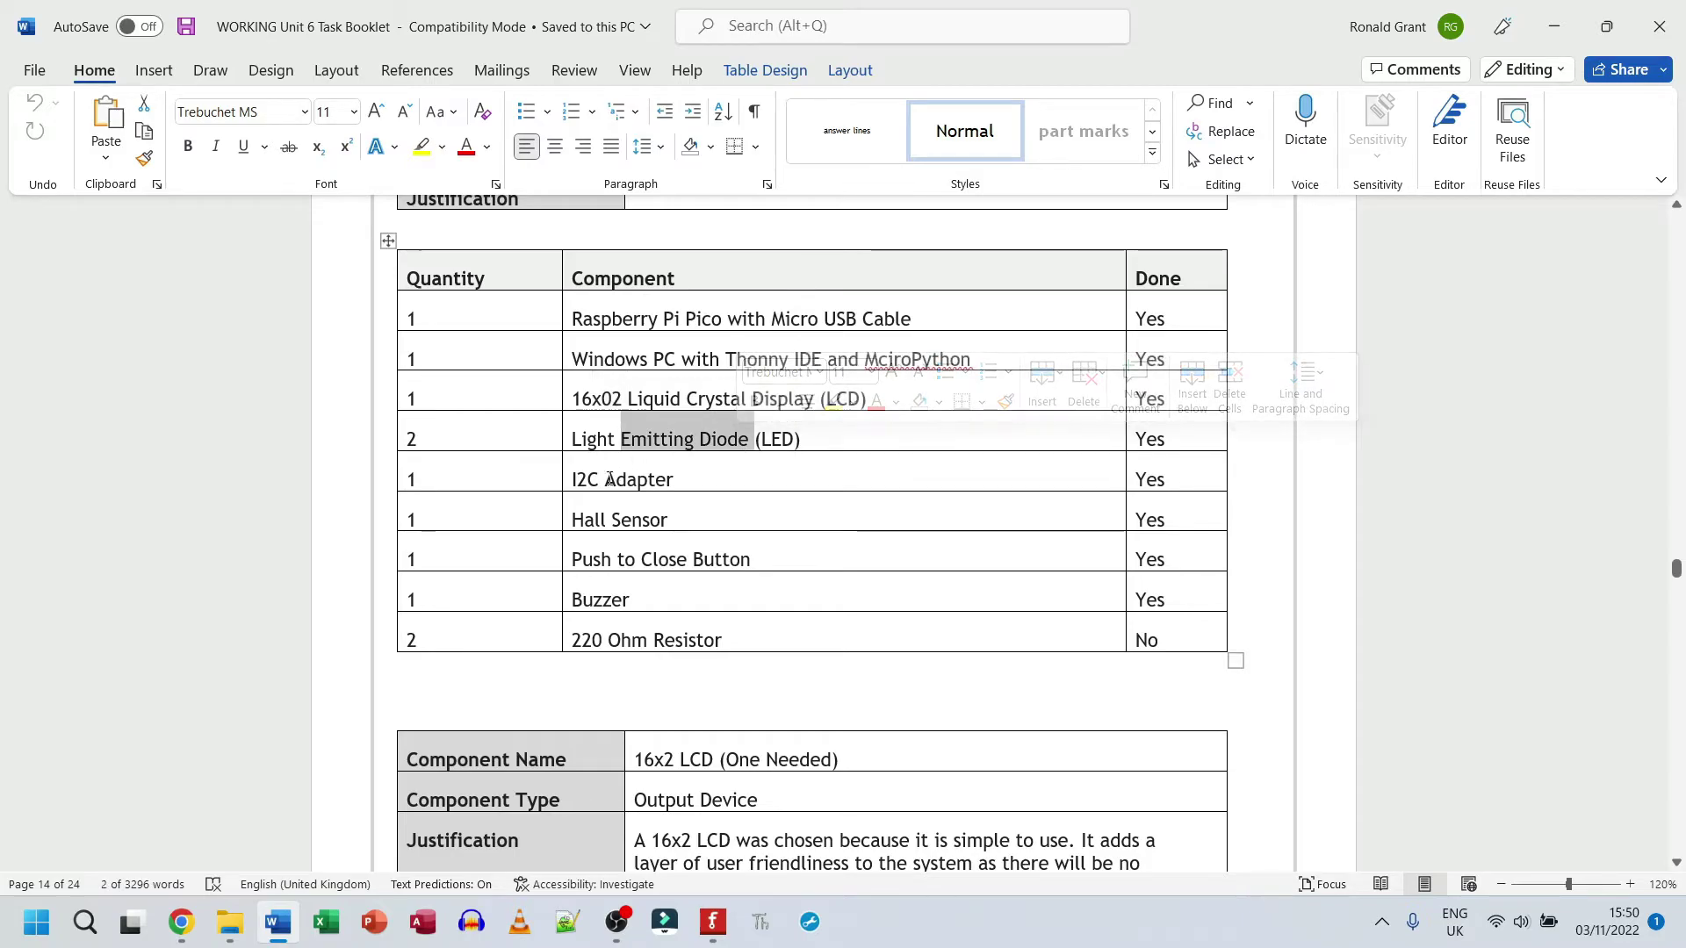
drag(605, 480, 675, 486)
key(alt+Tab)
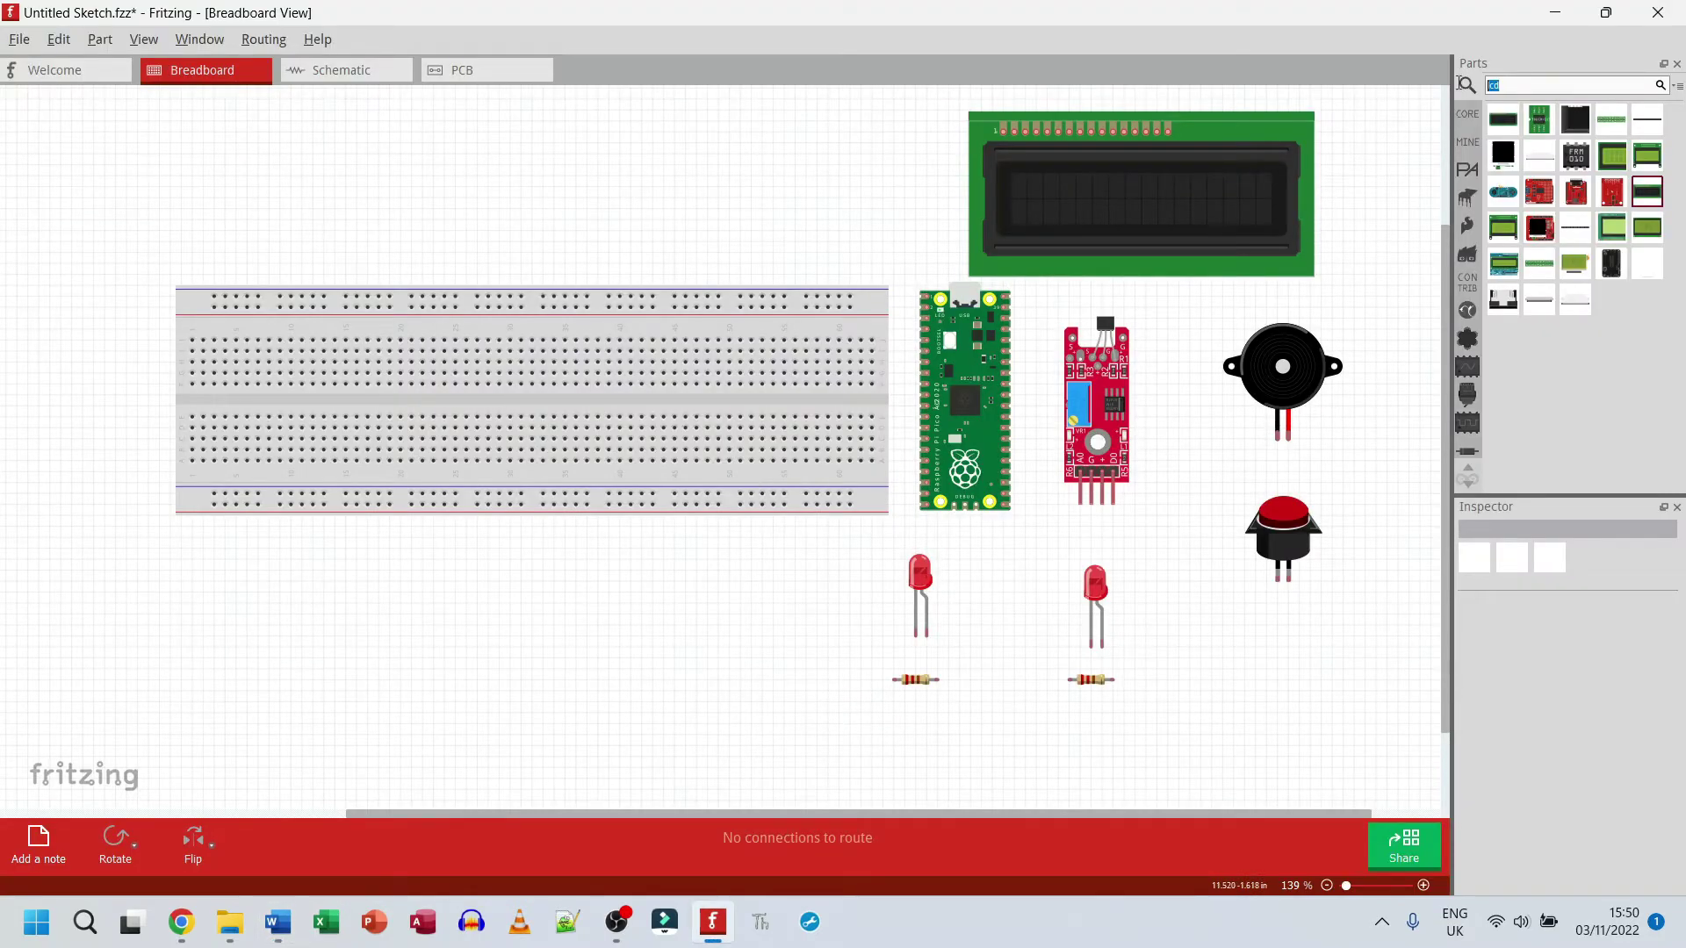
text(i2c)
key(Return)
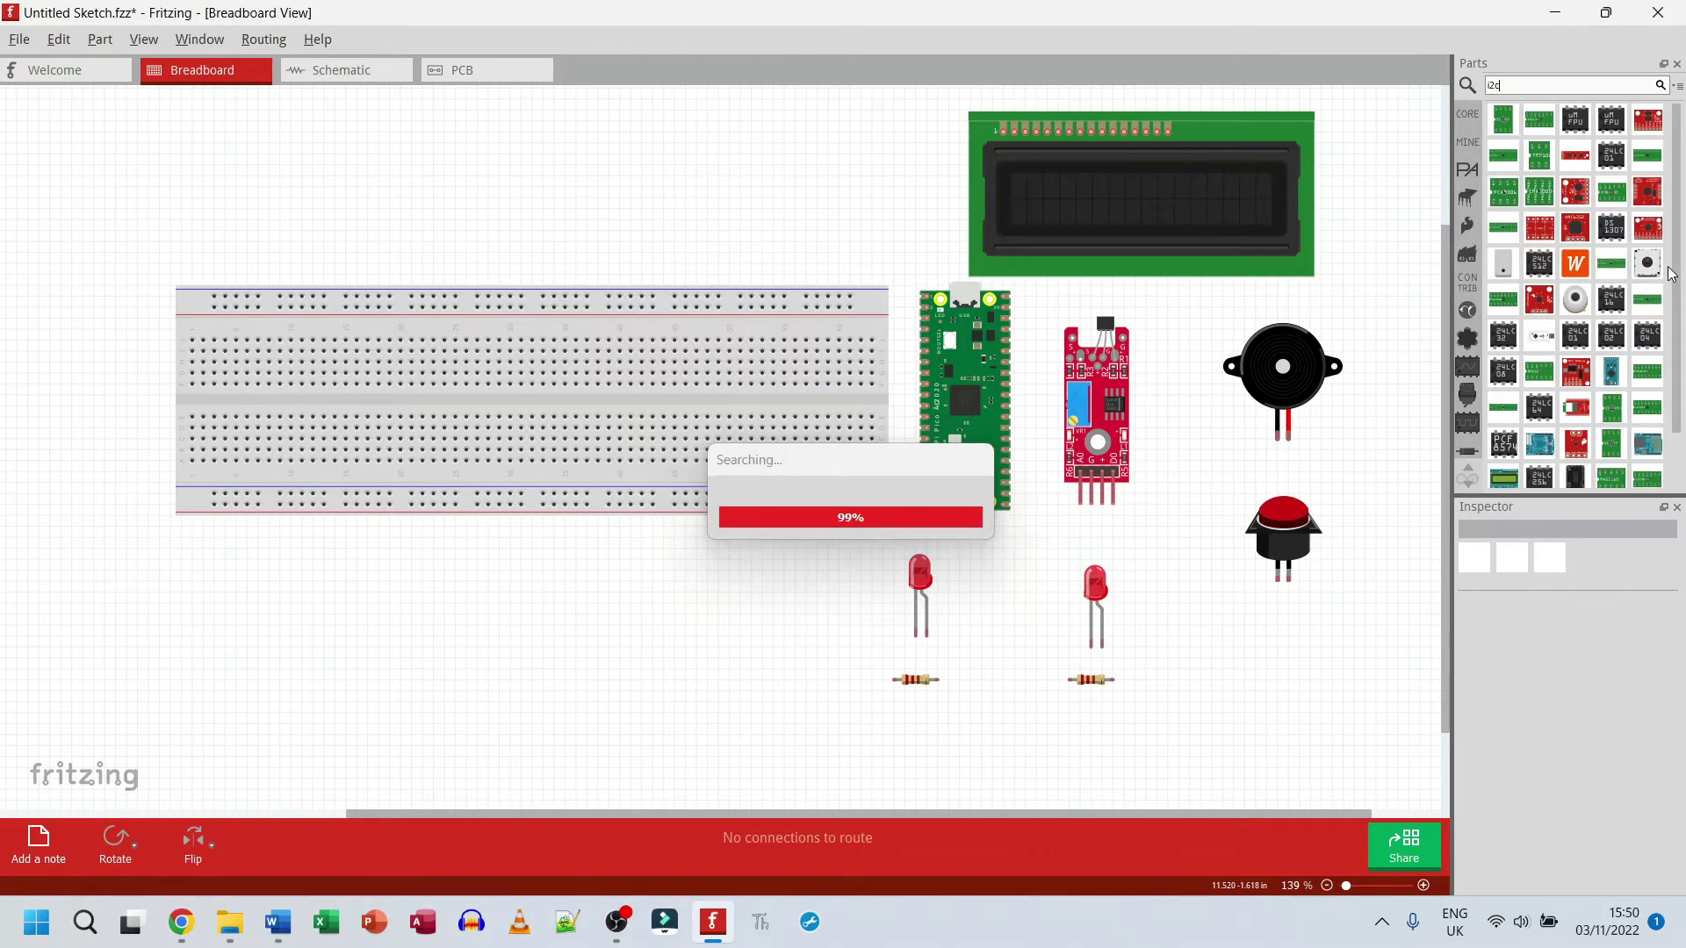
click(1610, 263)
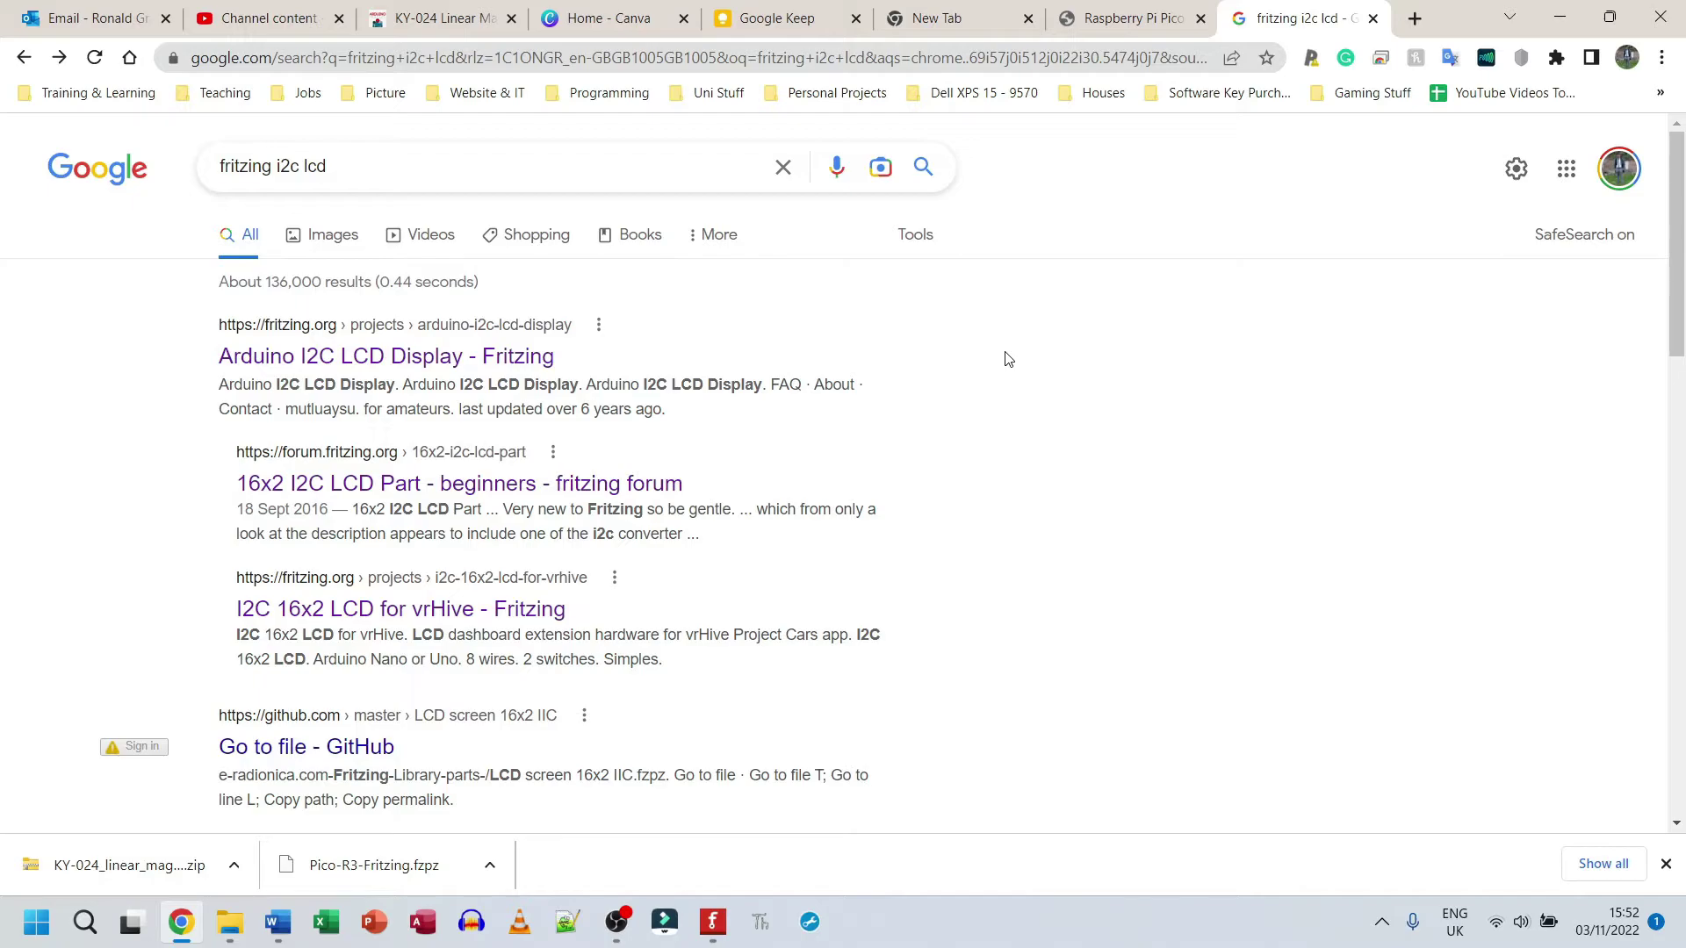
- In Chrome, open the GitHub result for LCD screen 16x2 IIC from the "fritzing i2c lcd" Google search
drag(366, 166, 188, 167)
click(353, 160)
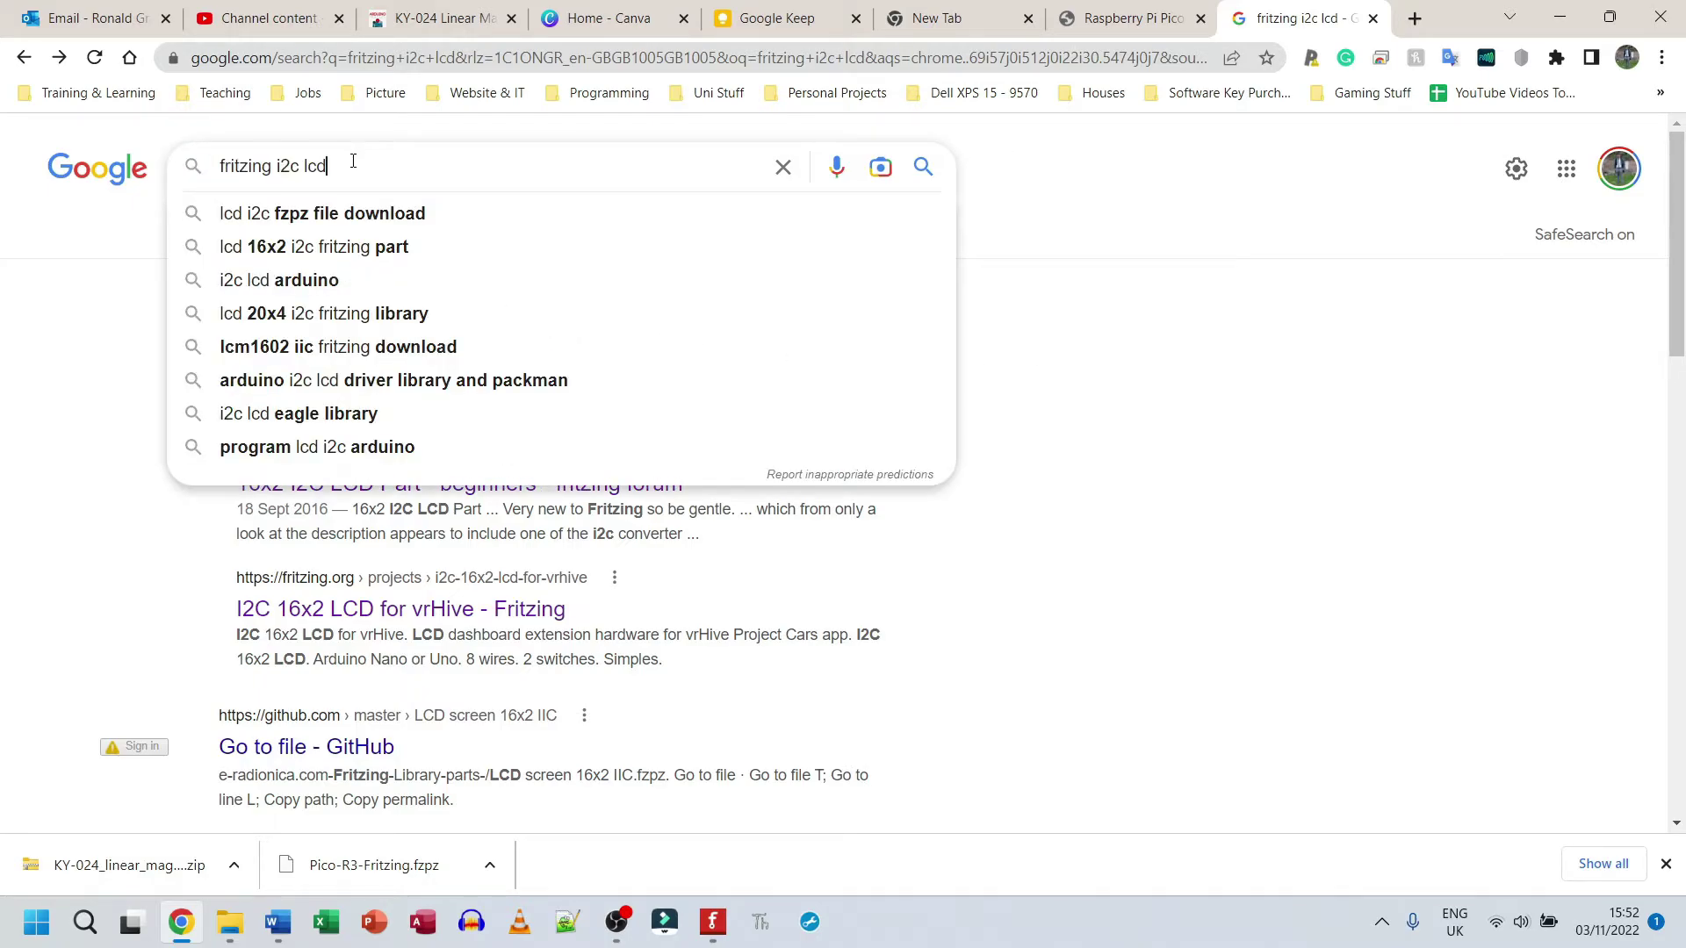
click(1194, 245)
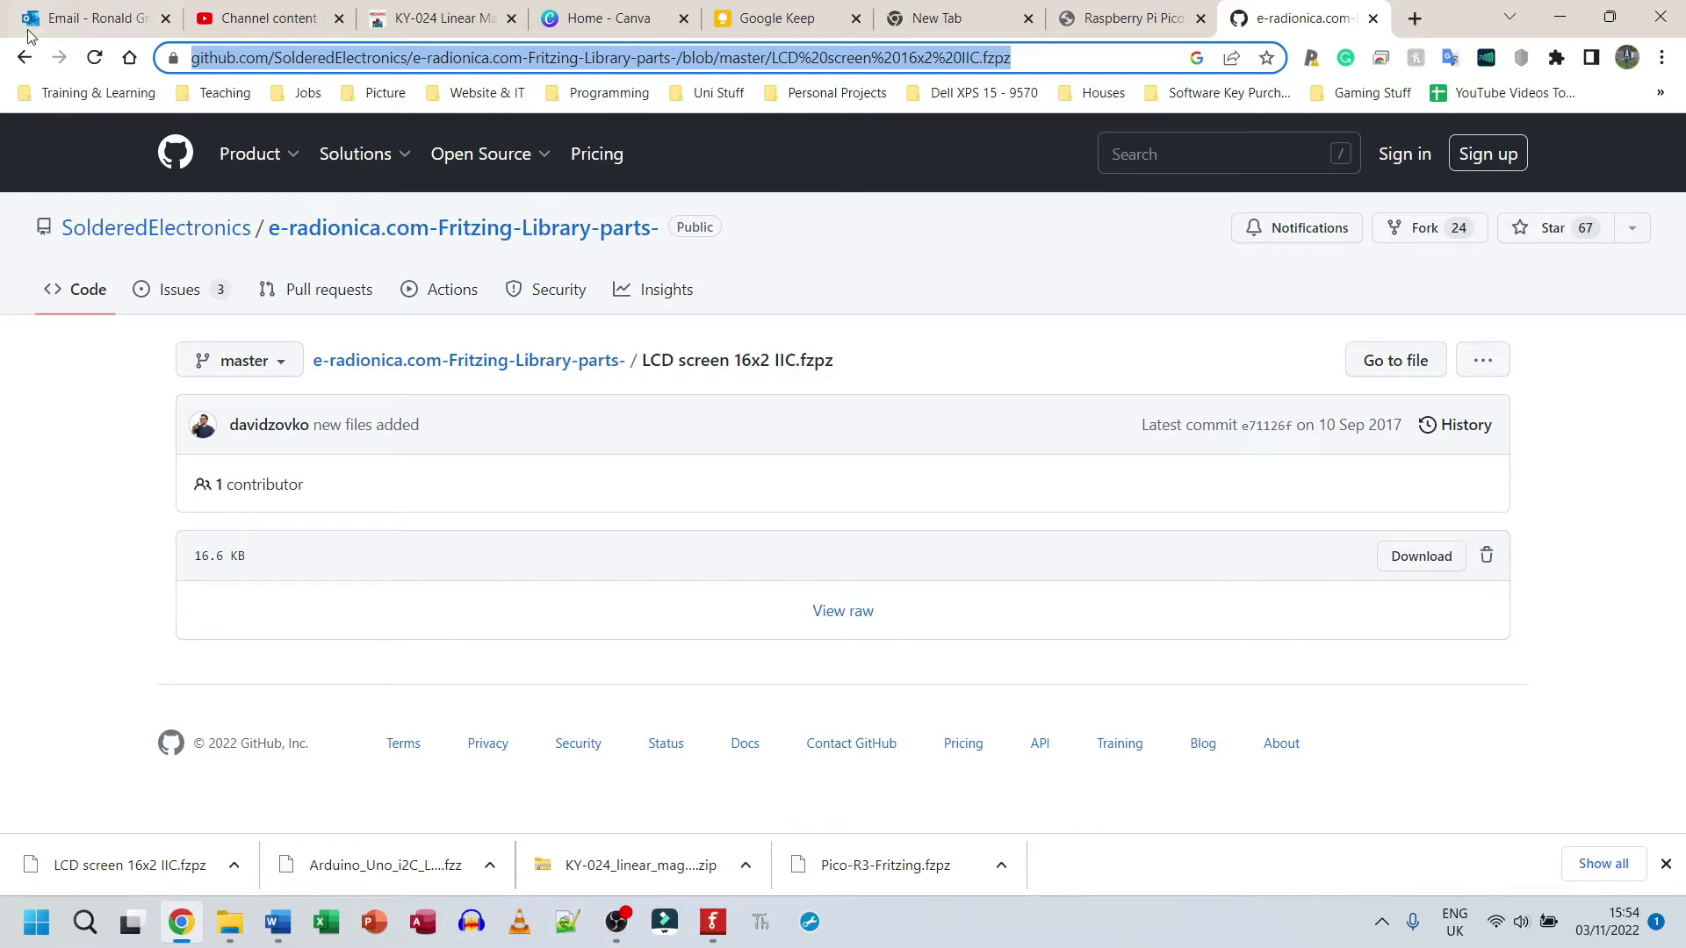
click(24, 57)
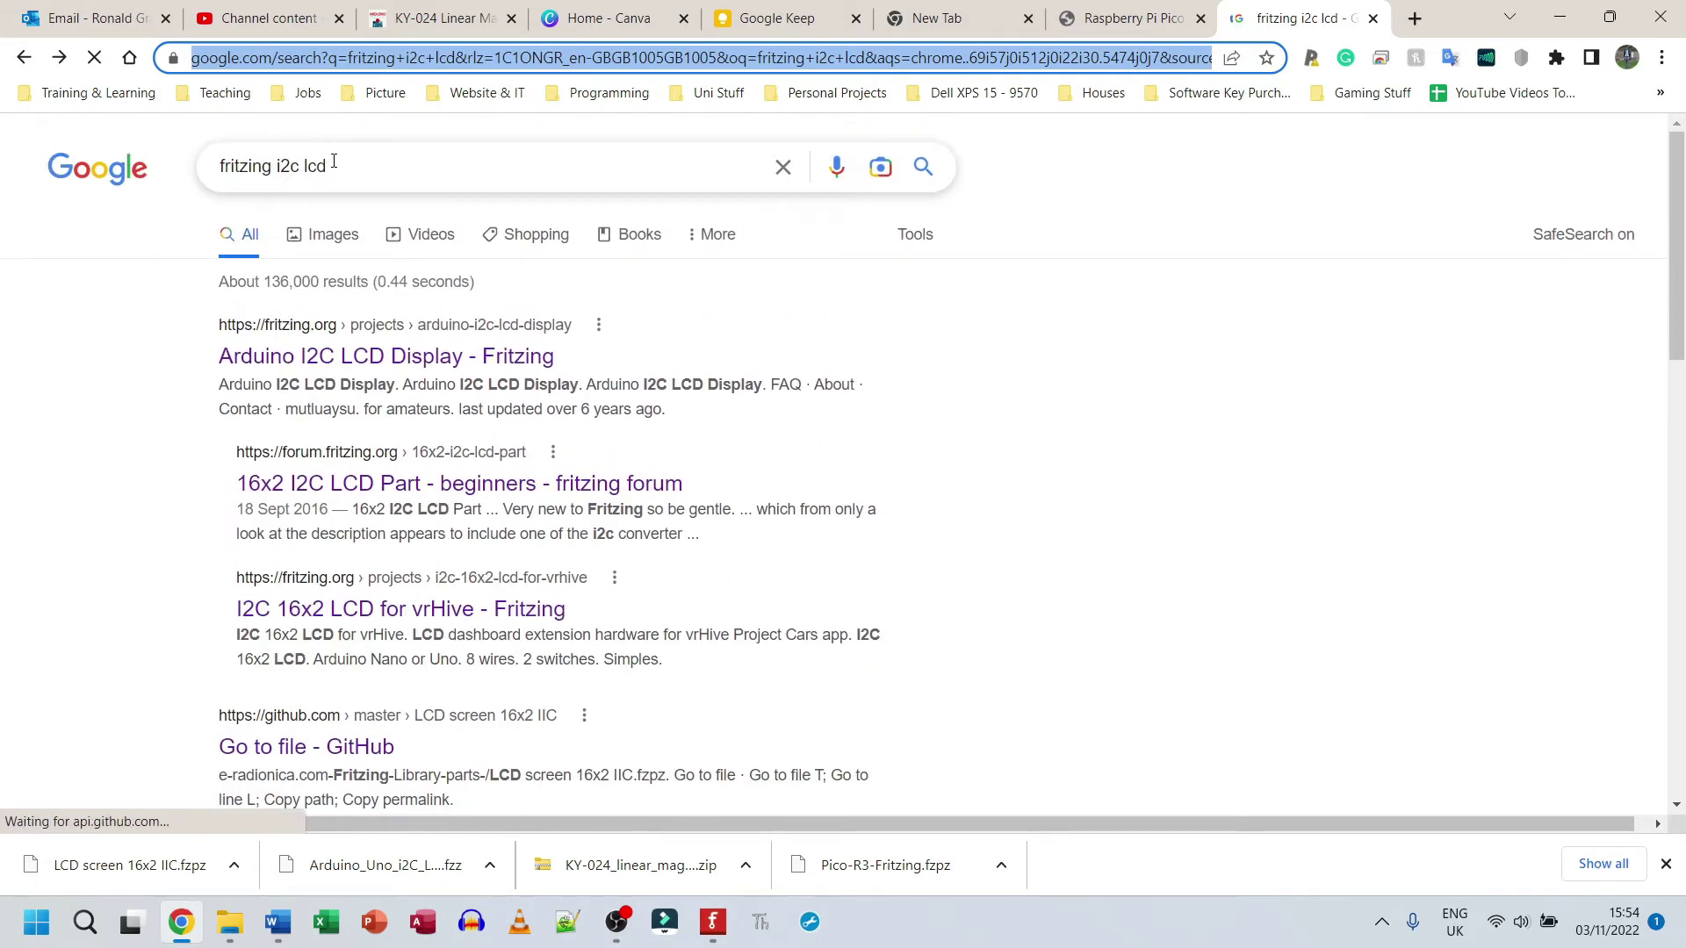
scroll(318, 369, down, 4)
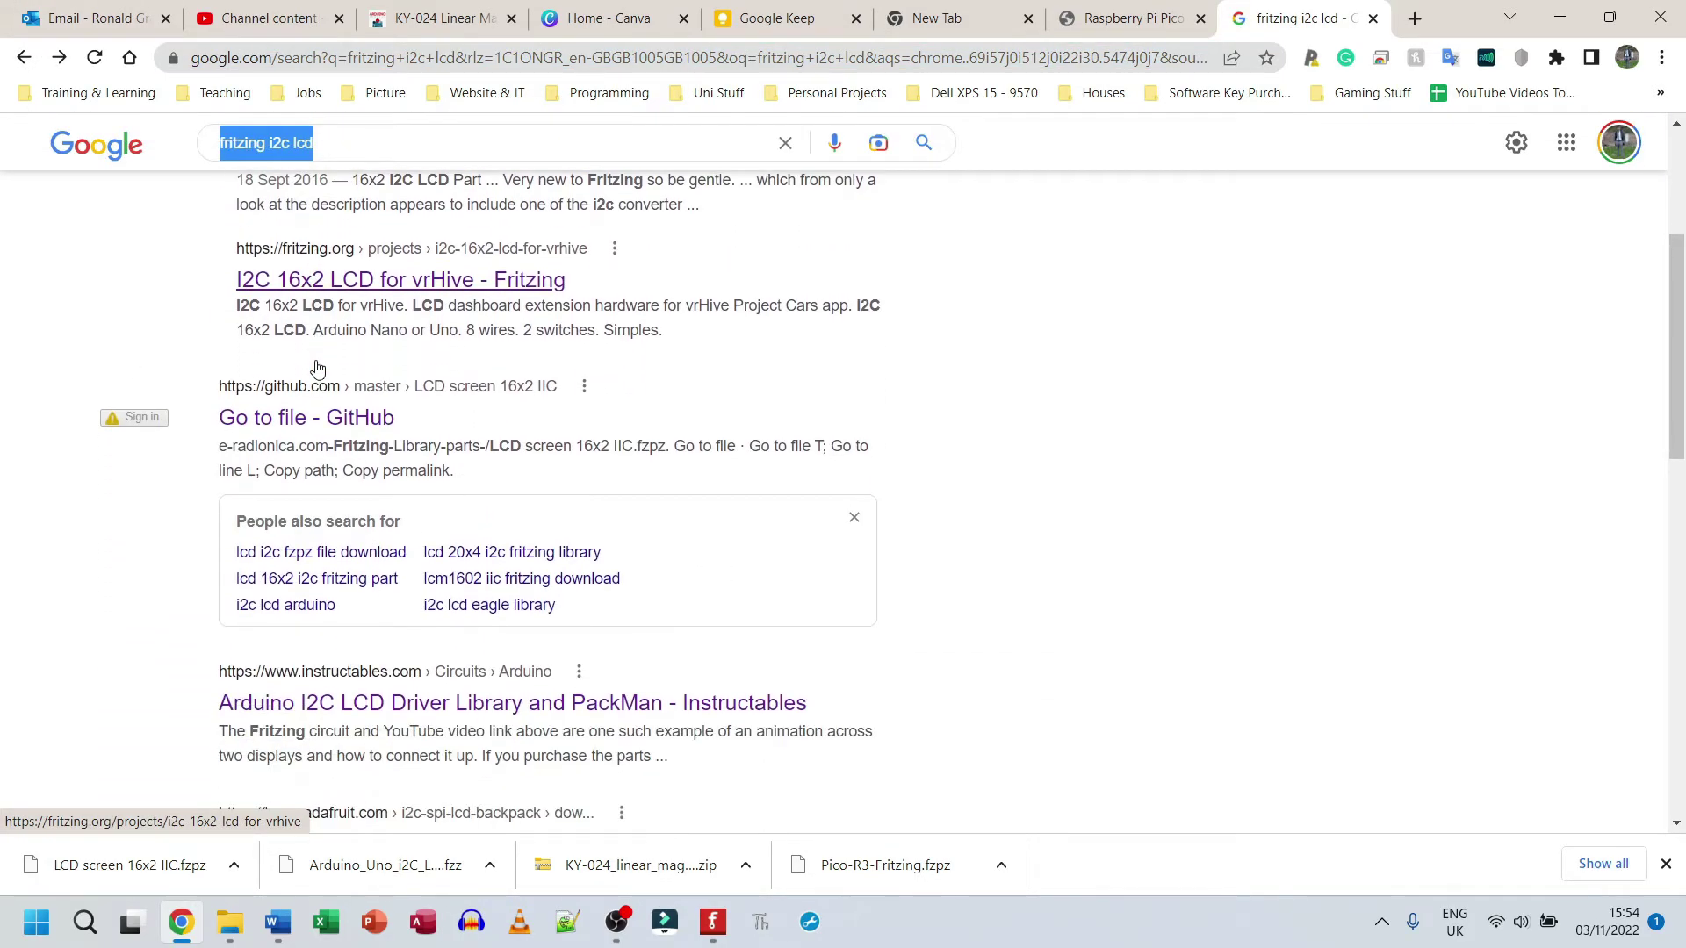
click(299, 419)
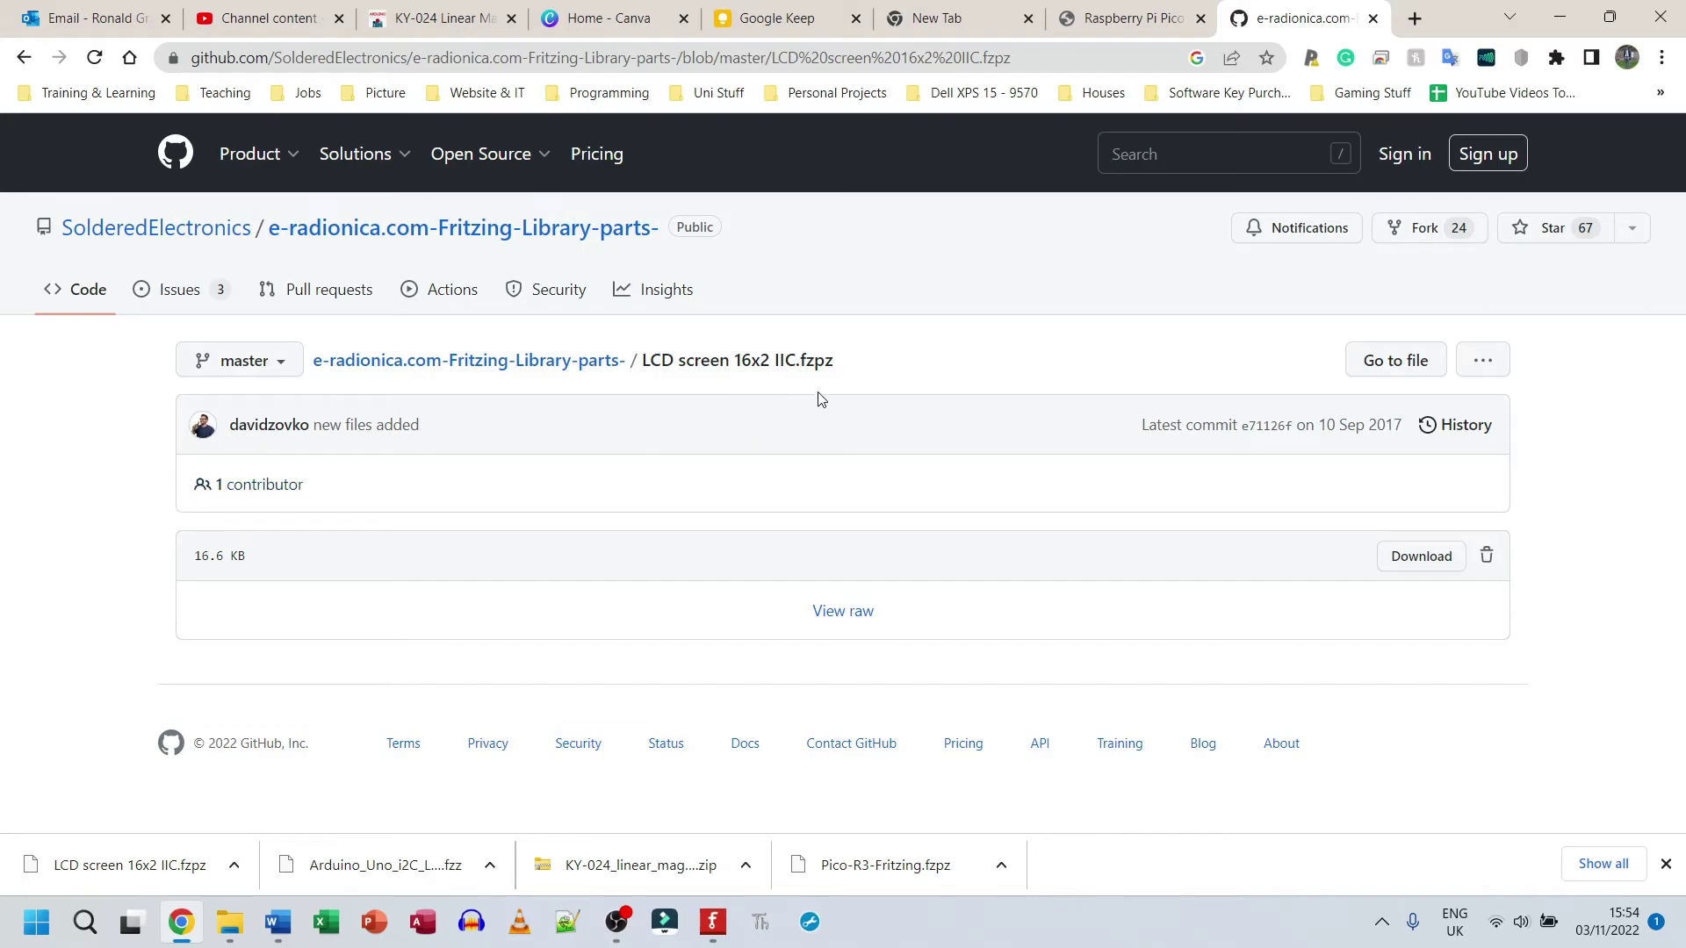
- Download the LCD screen 16x2 IIC.fzpz part file from its GitHub page
drag(851, 365, 752, 363)
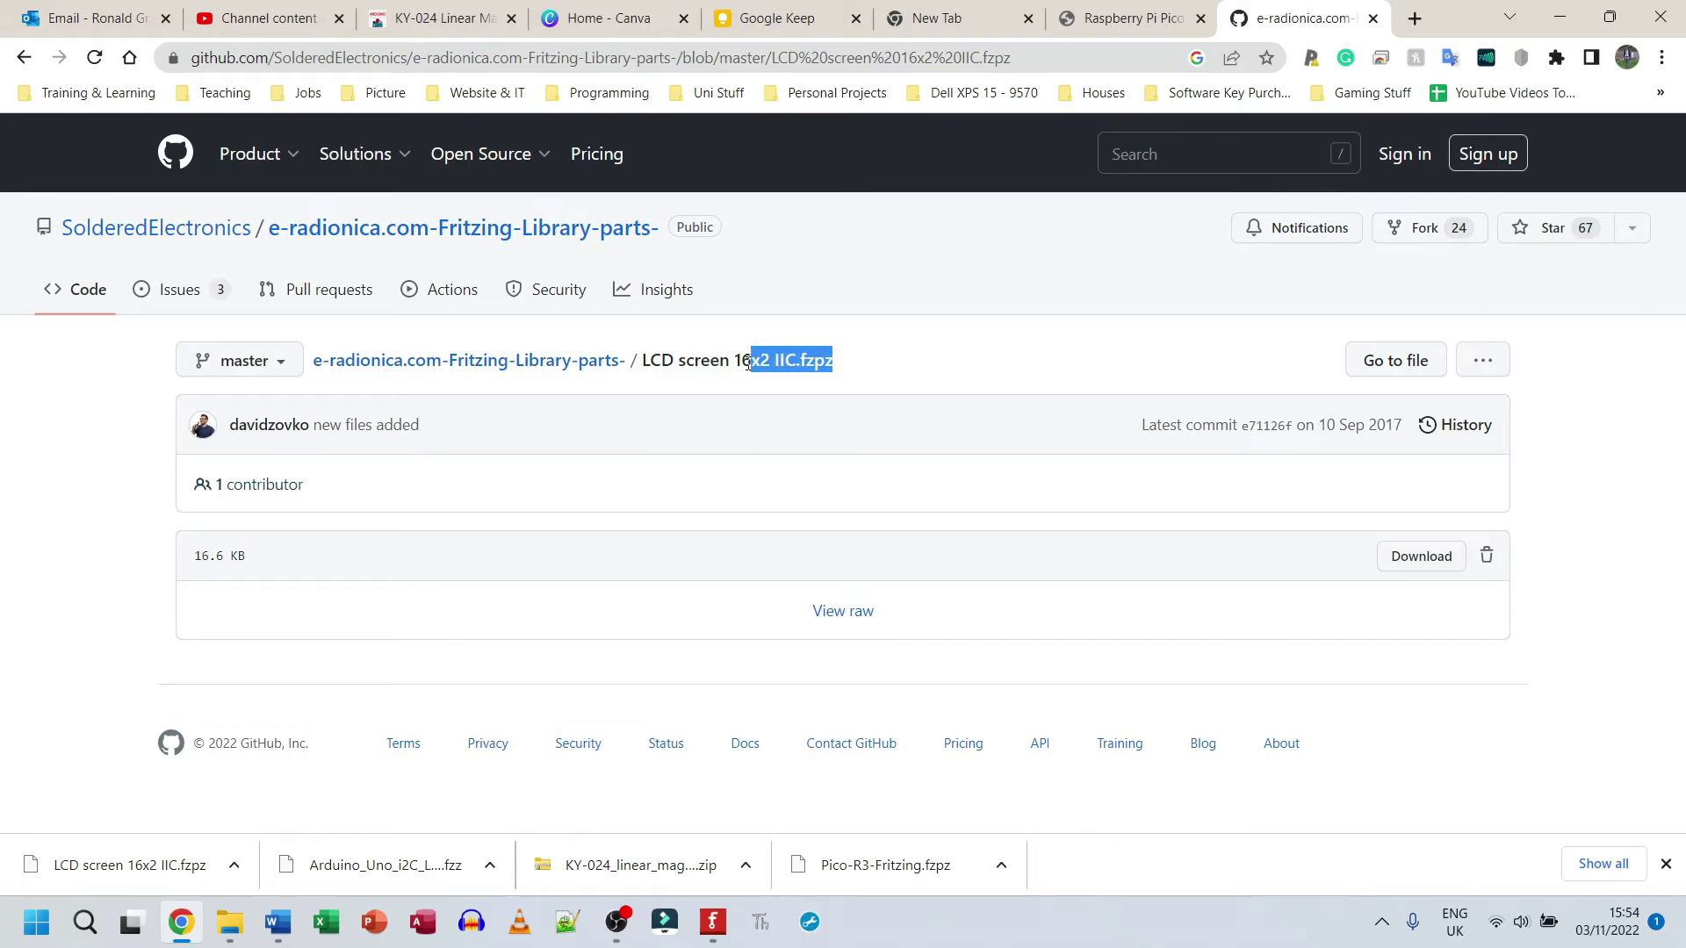
click(739, 361)
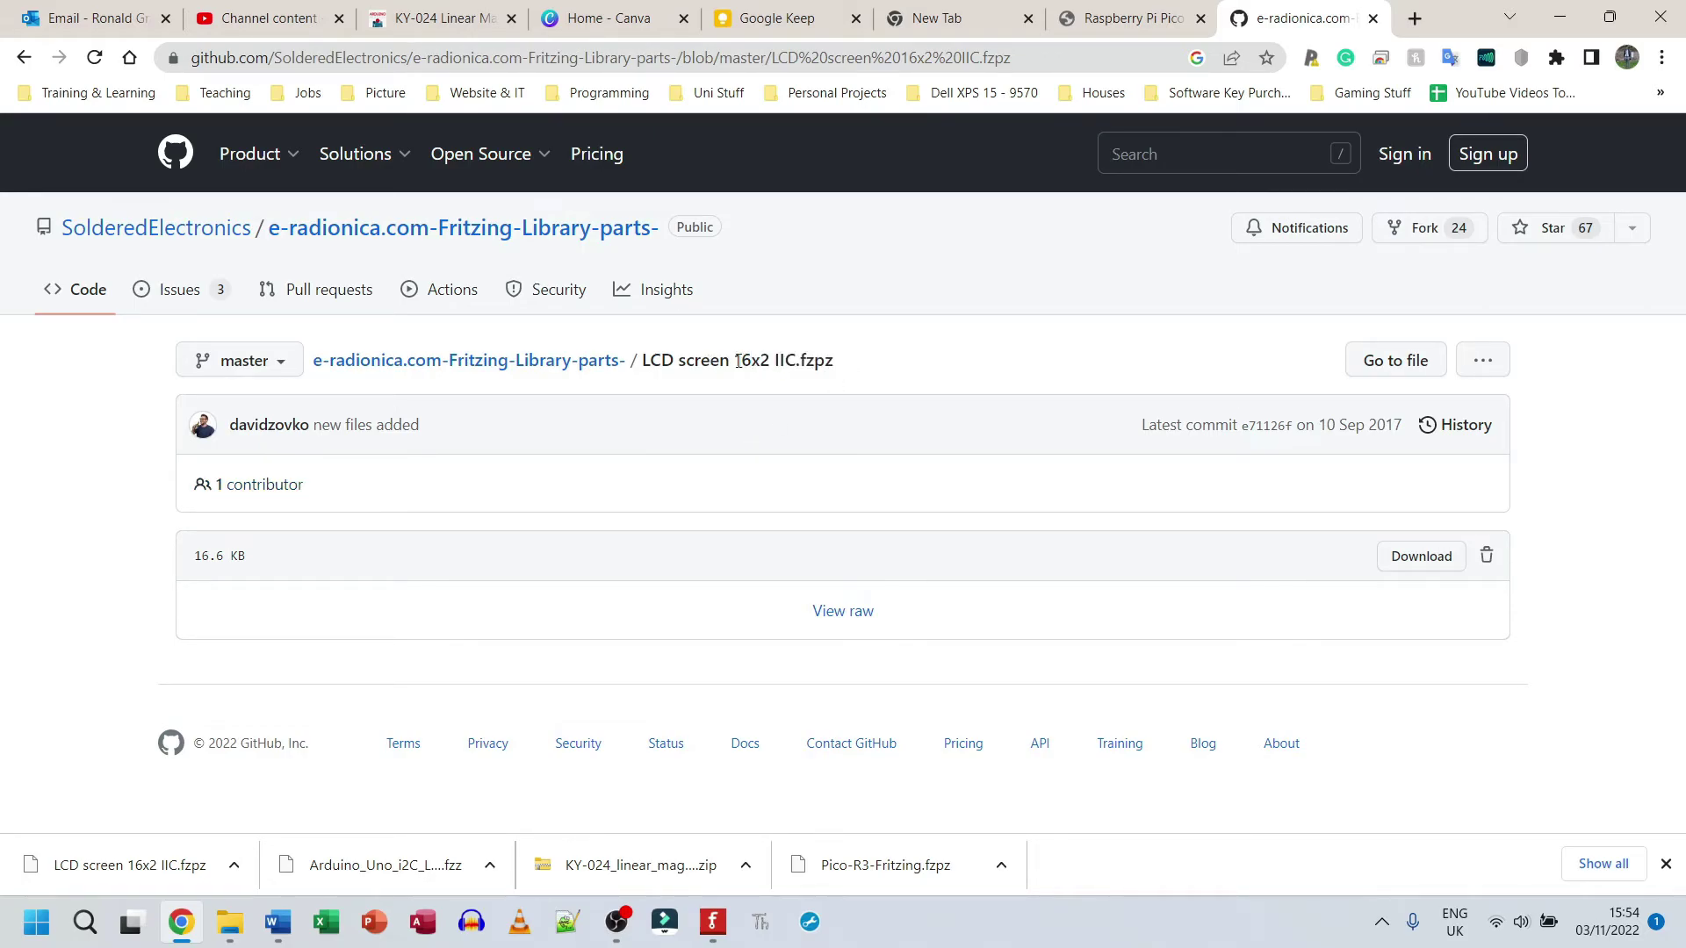
click(1421, 559)
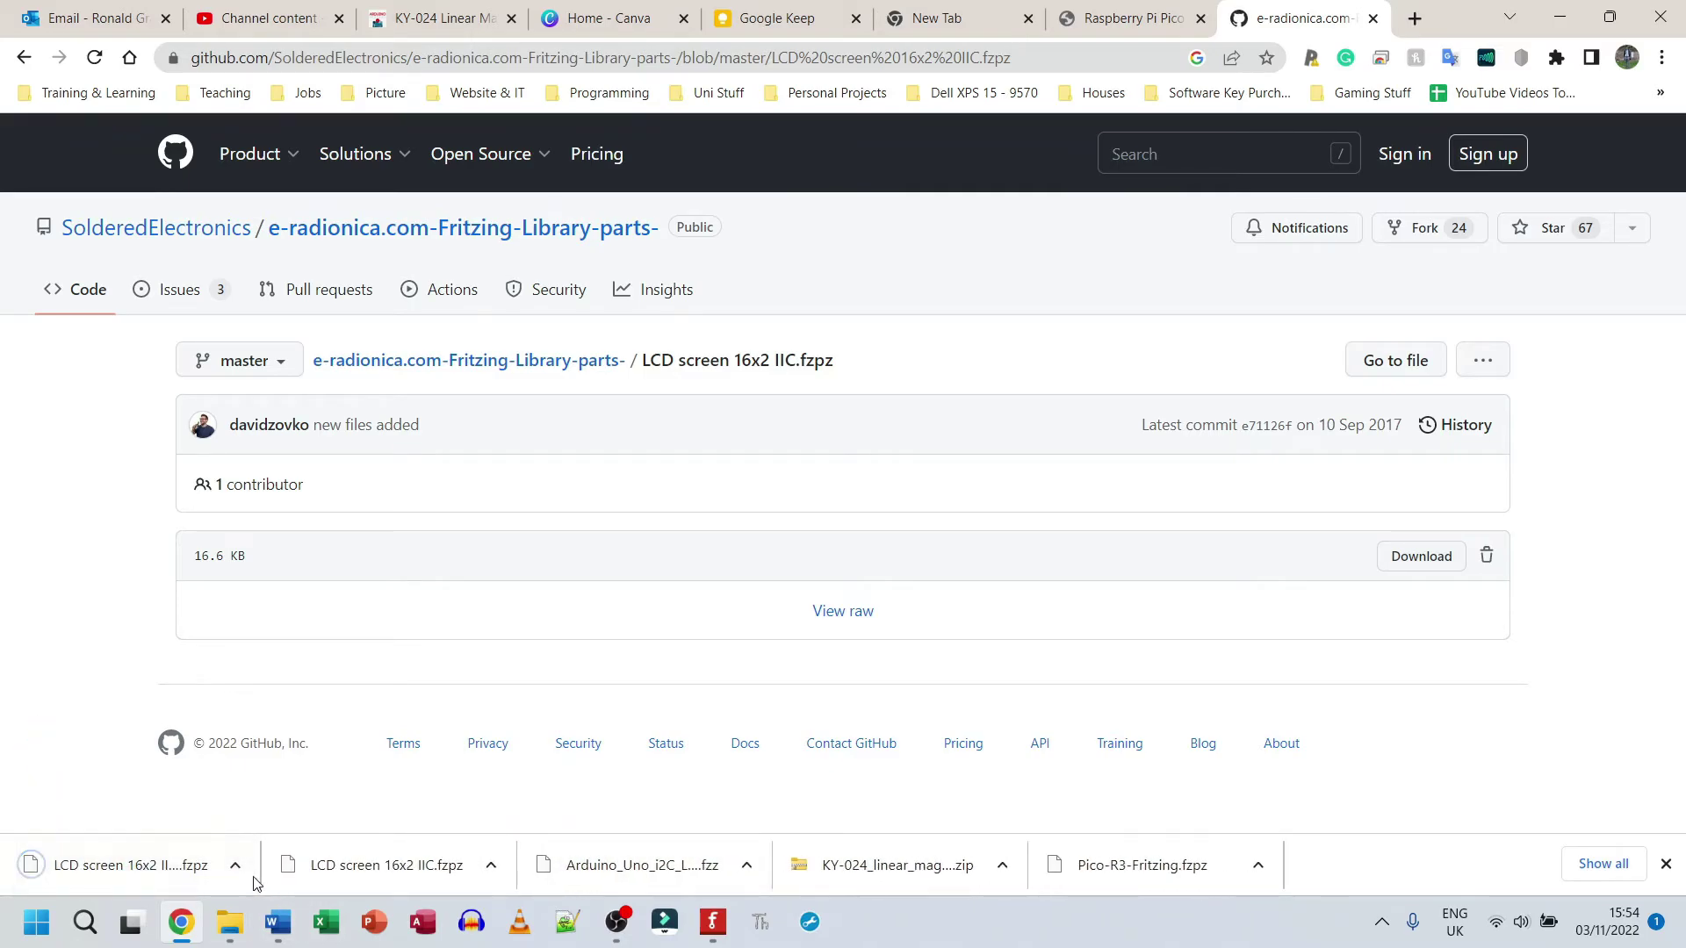
- Switch to Fritzing and import the part file LCD screen 16x2 IIC.fzpz from the Downloads folder
click(720, 931)
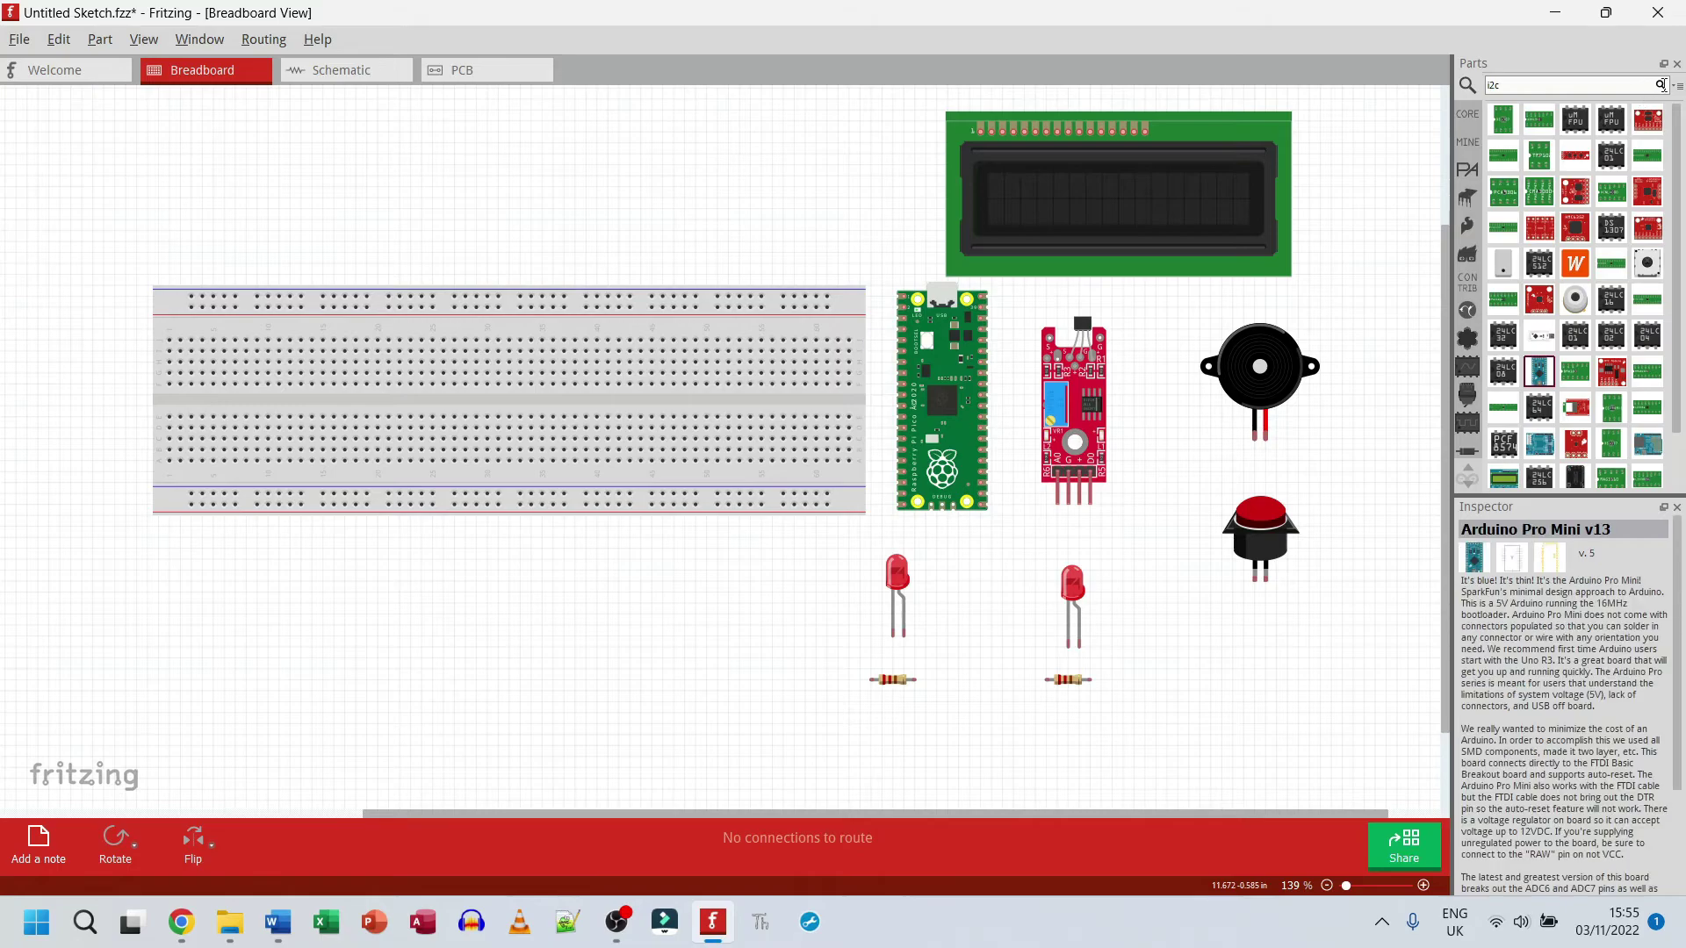
click(1677, 87)
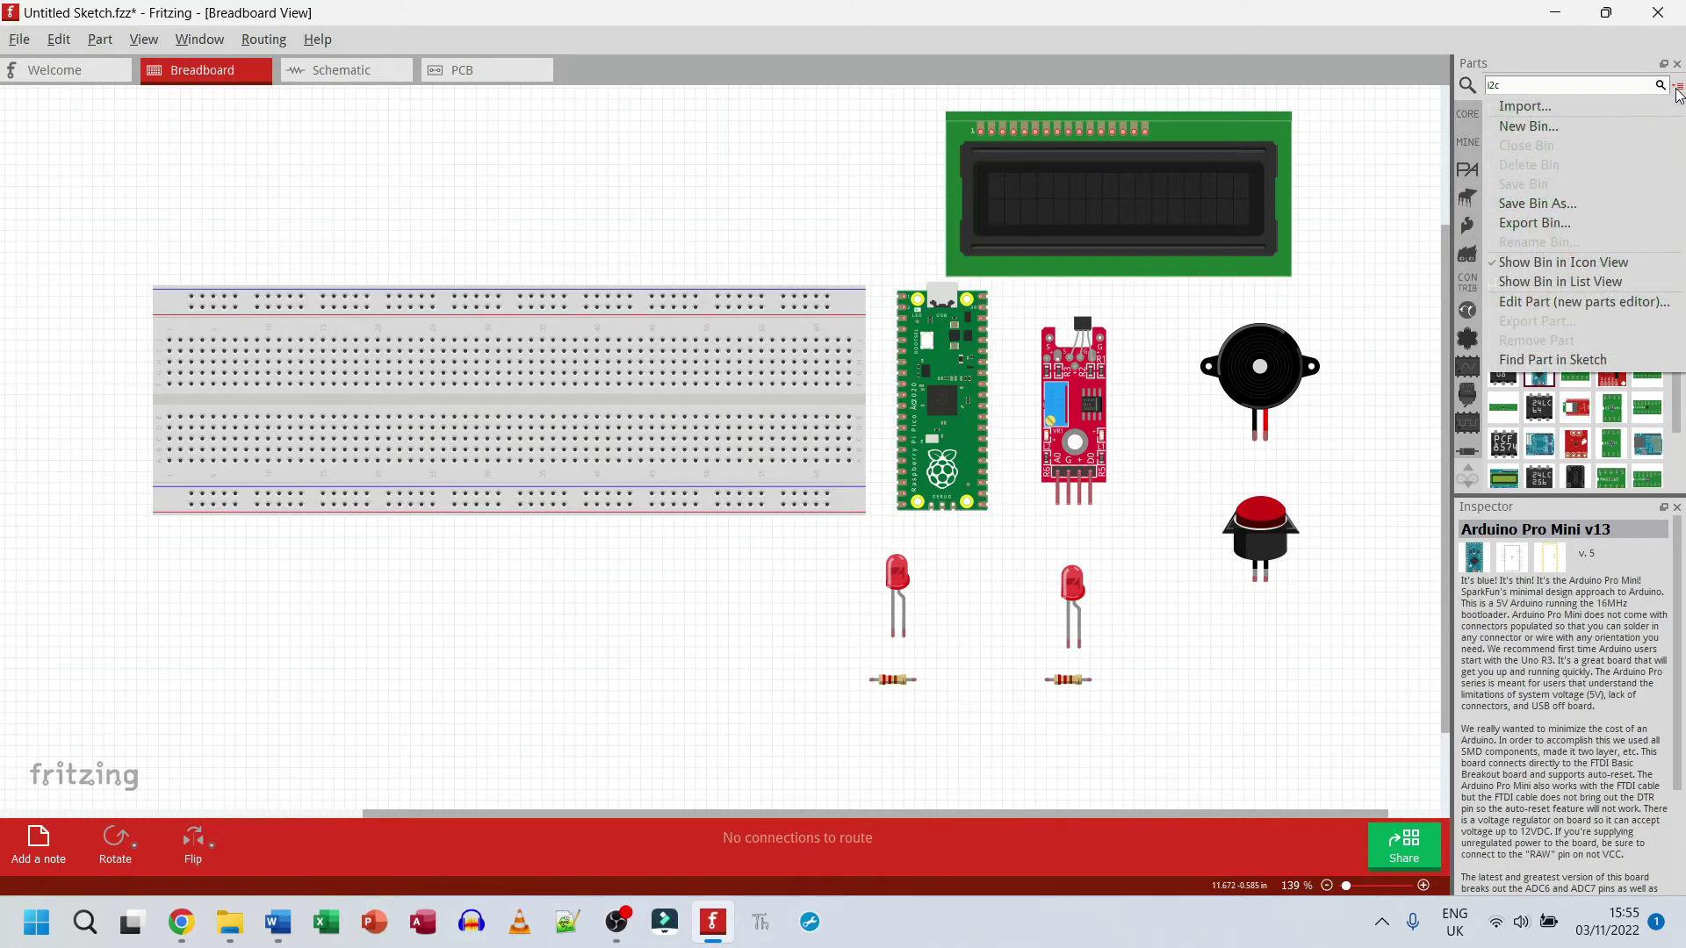
click(1525, 107)
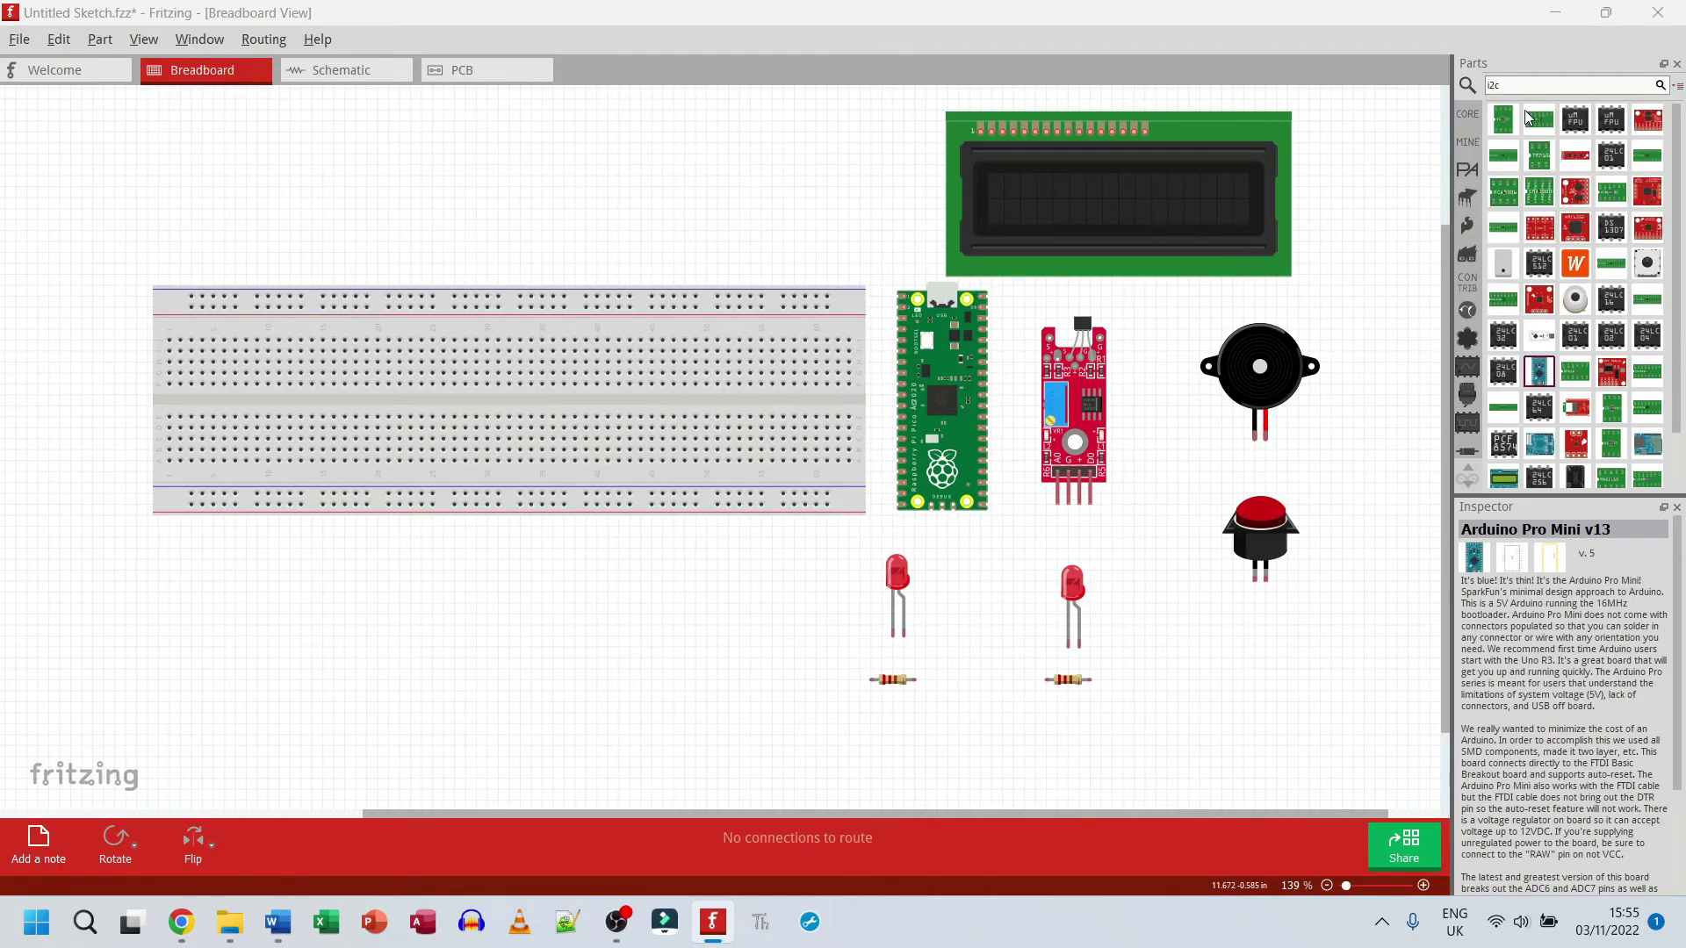
click(92, 273)
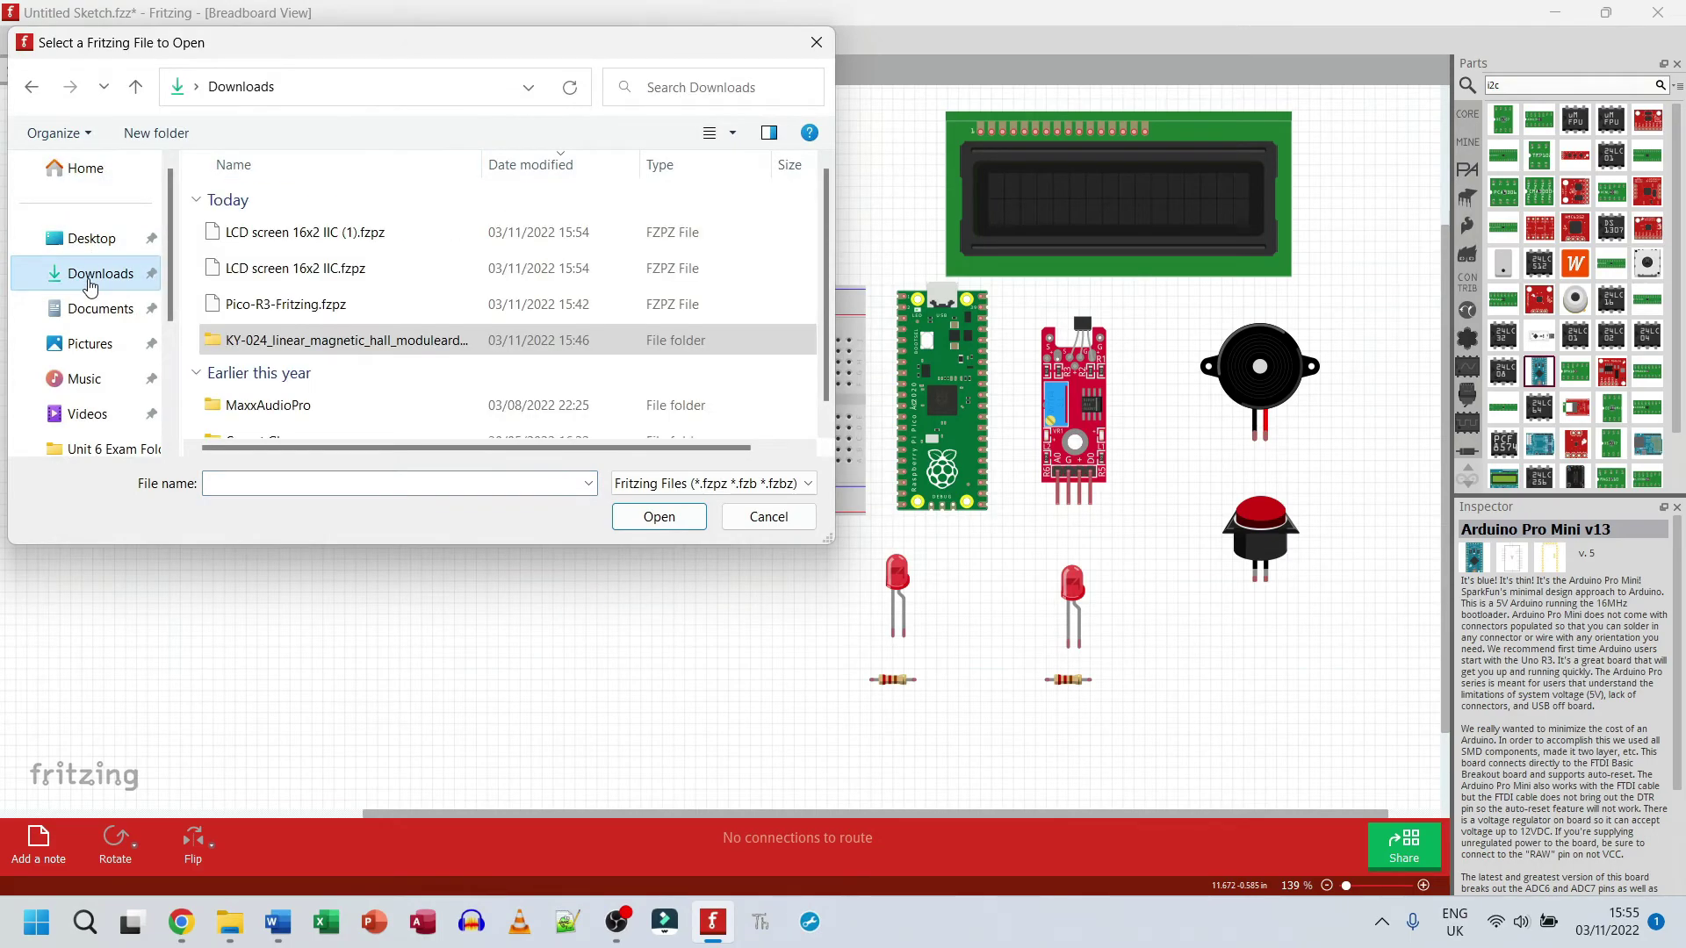
click(239, 314)
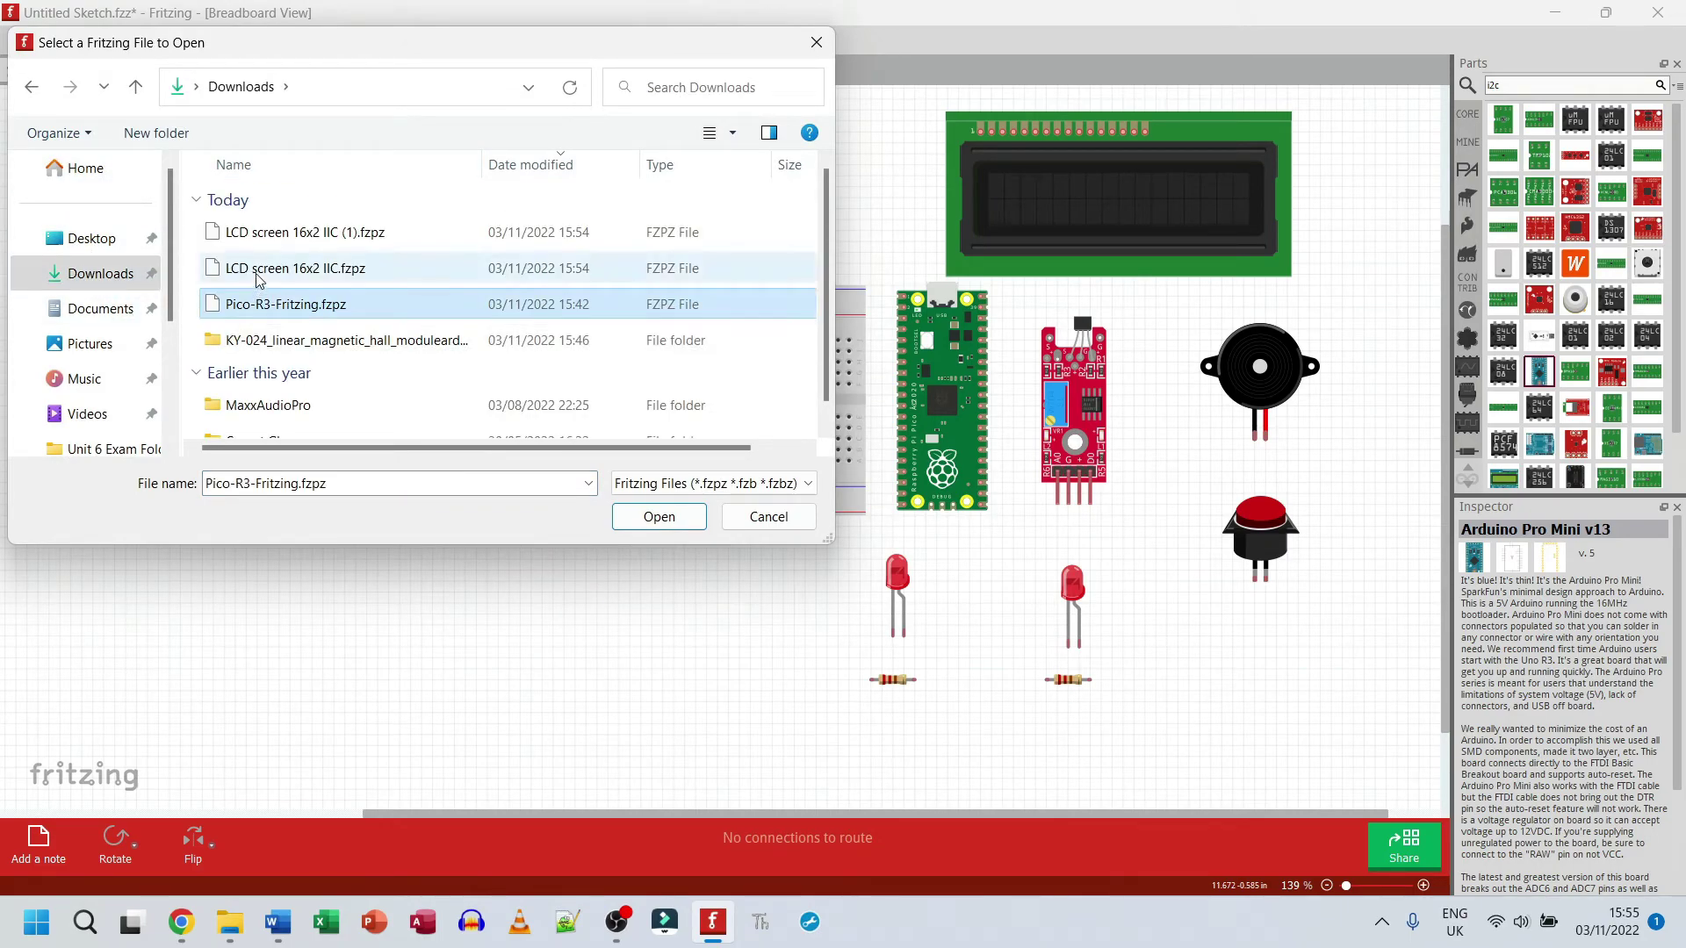
click(248, 279)
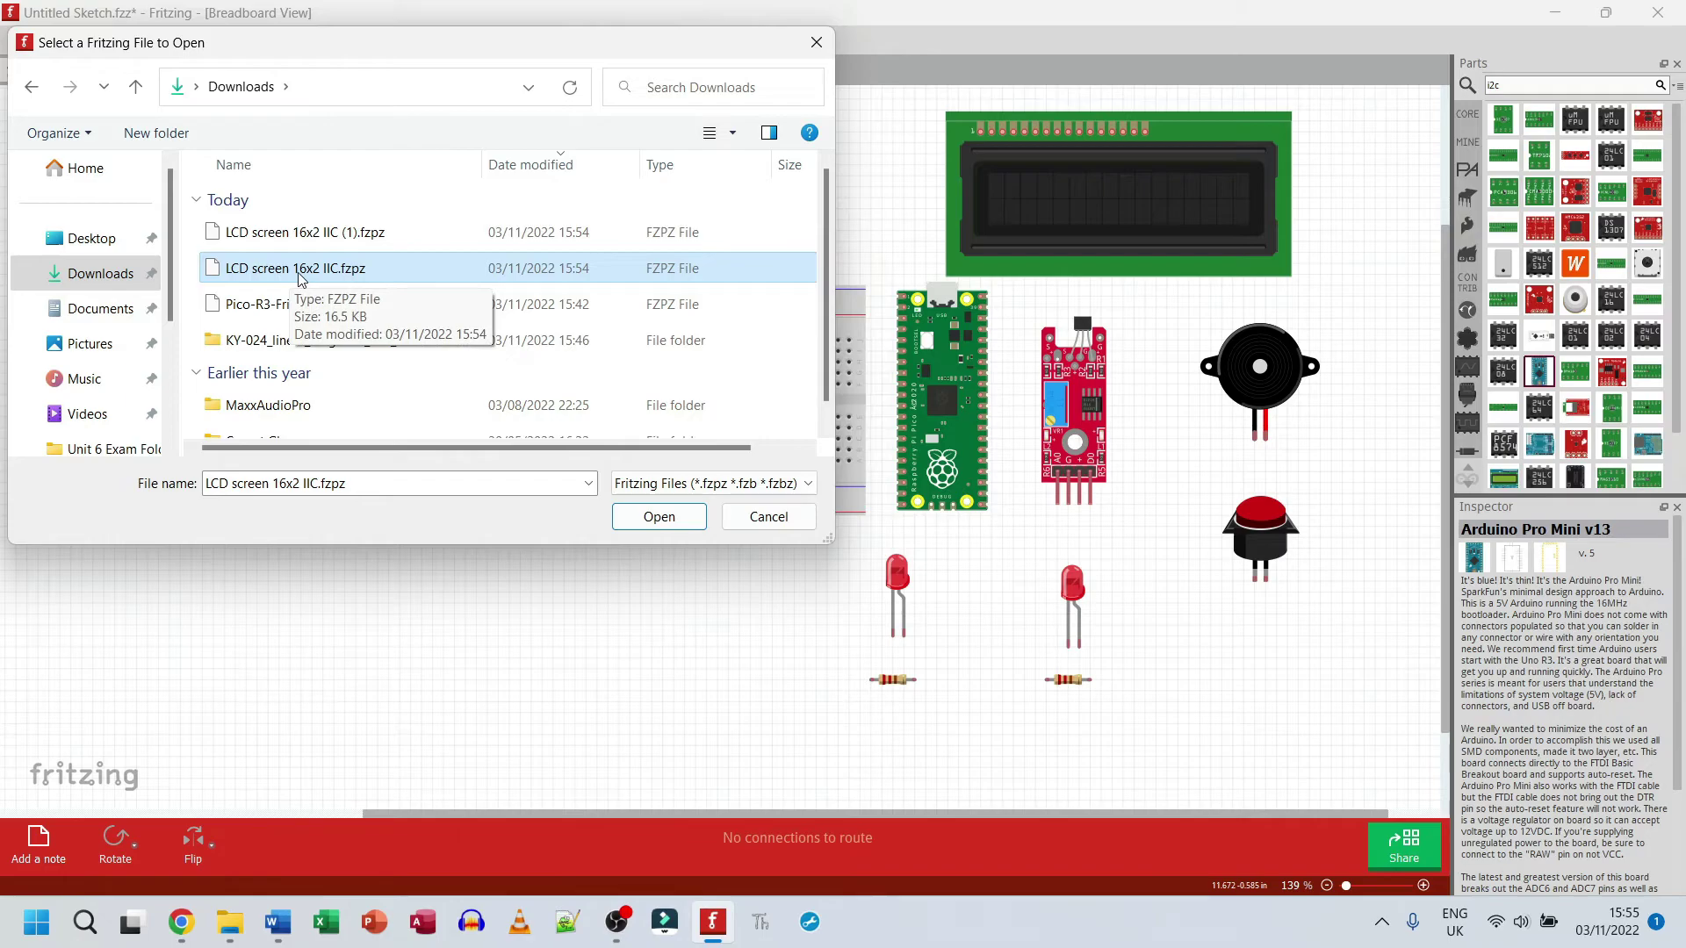
click(660, 517)
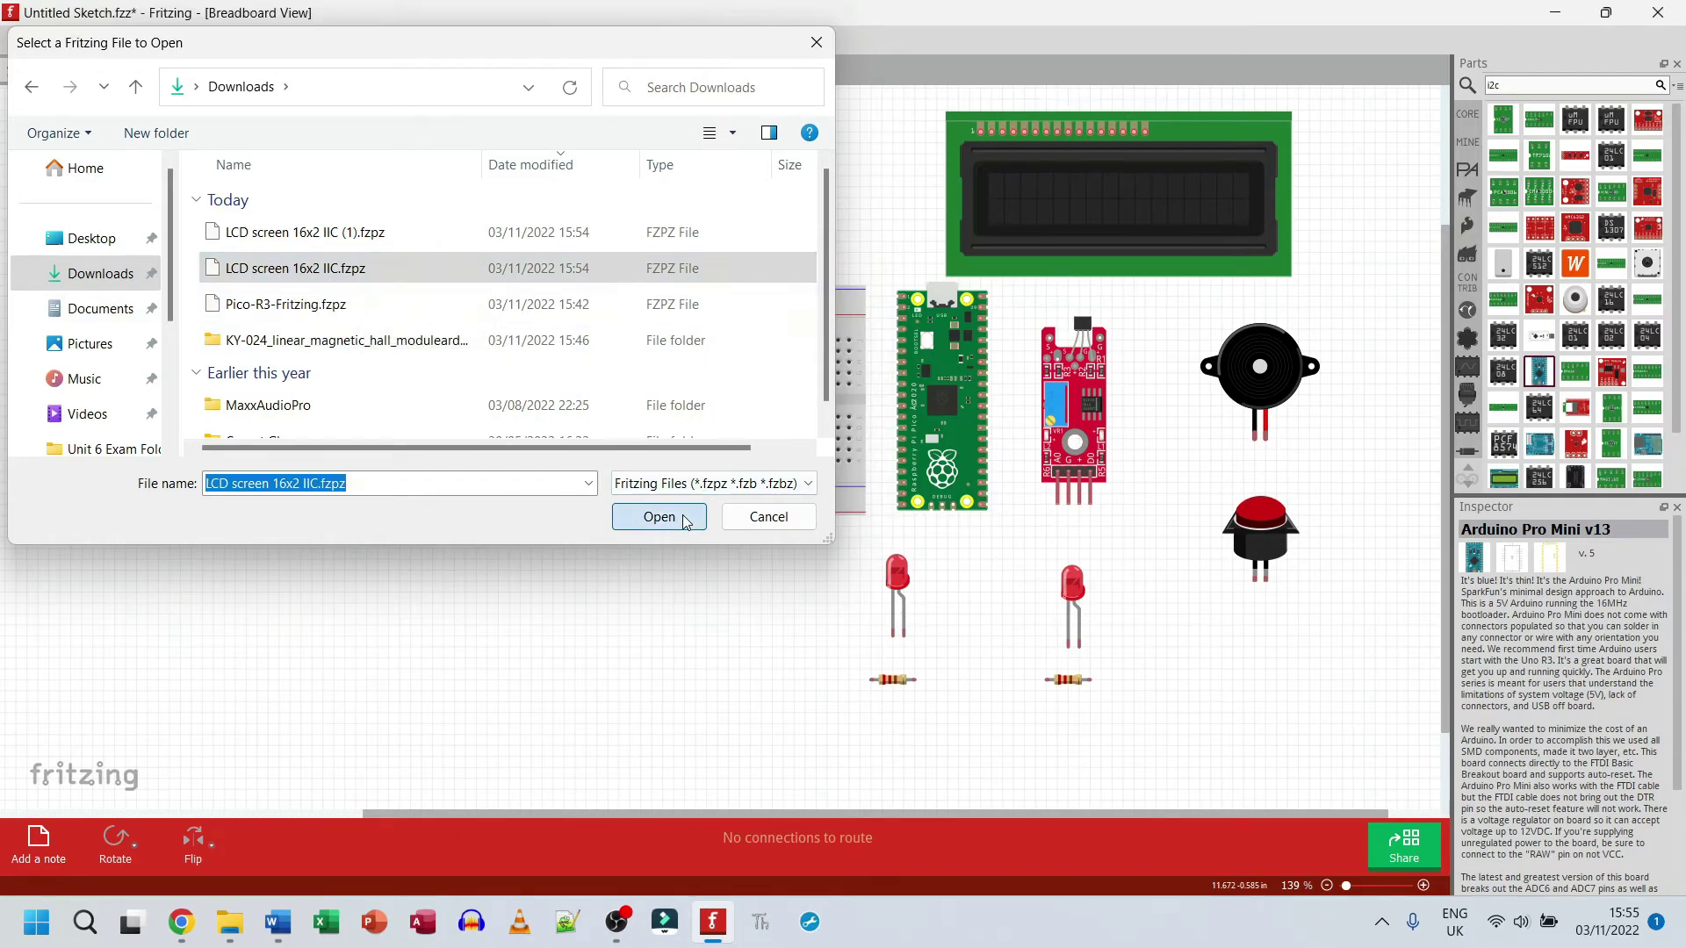
- Place the imported LCD screen 16x2 IIC on the breadboard view, below the breadboard
mouse_move(1584, 128)
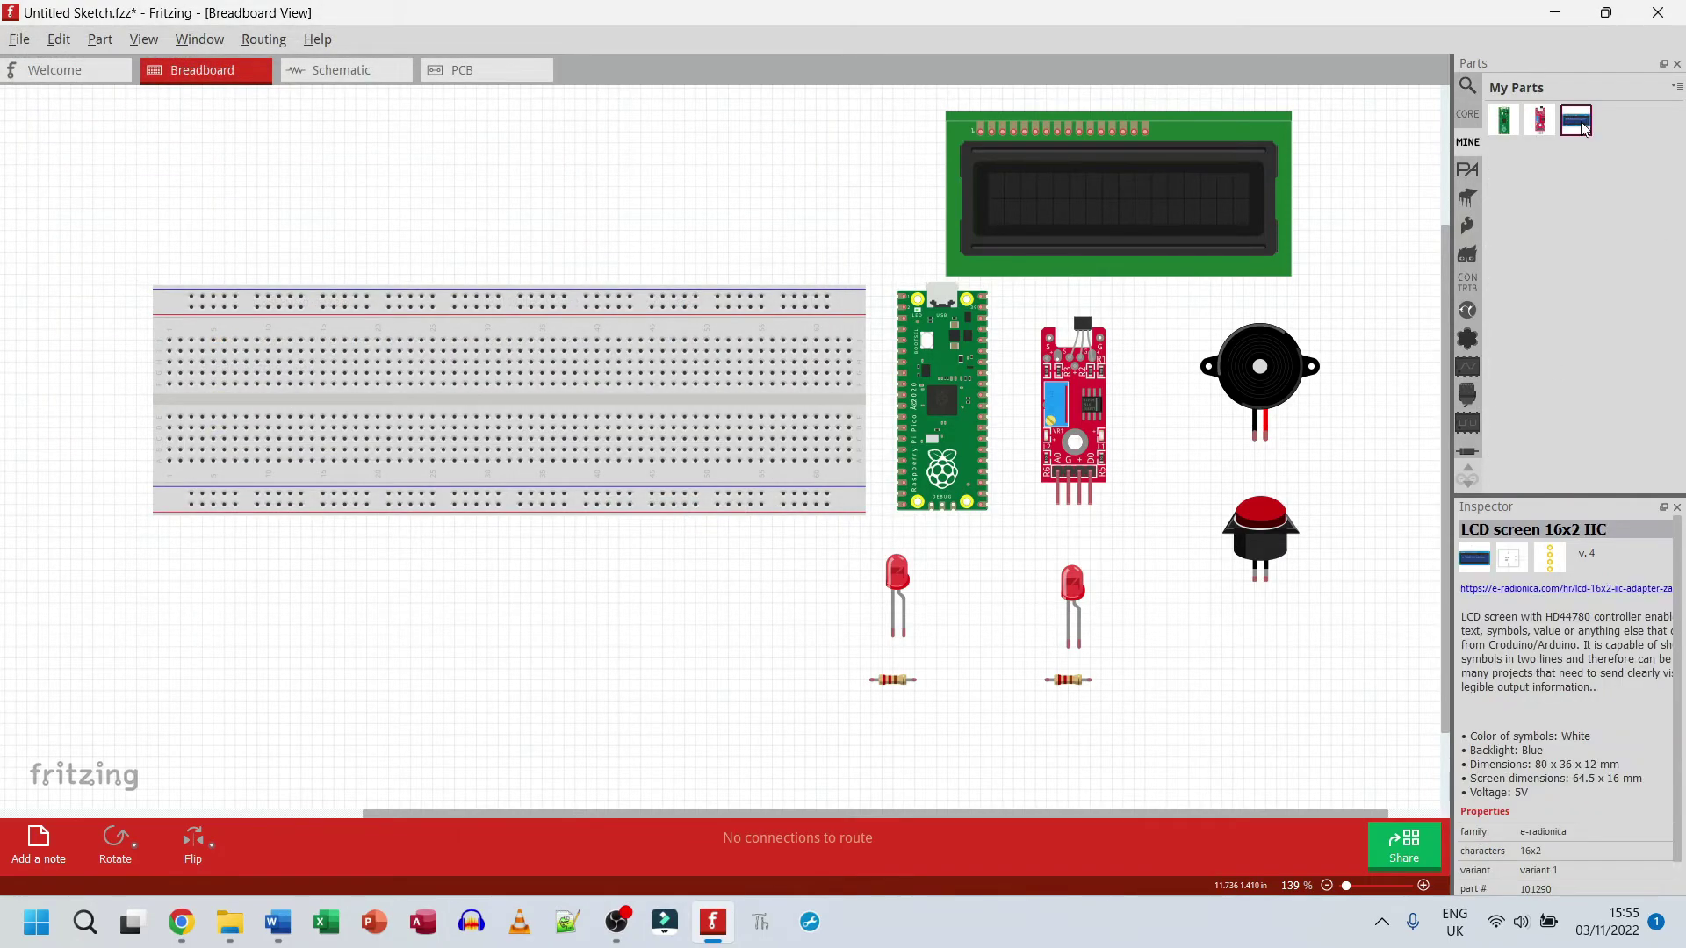
drag(1584, 128, 480, 609)
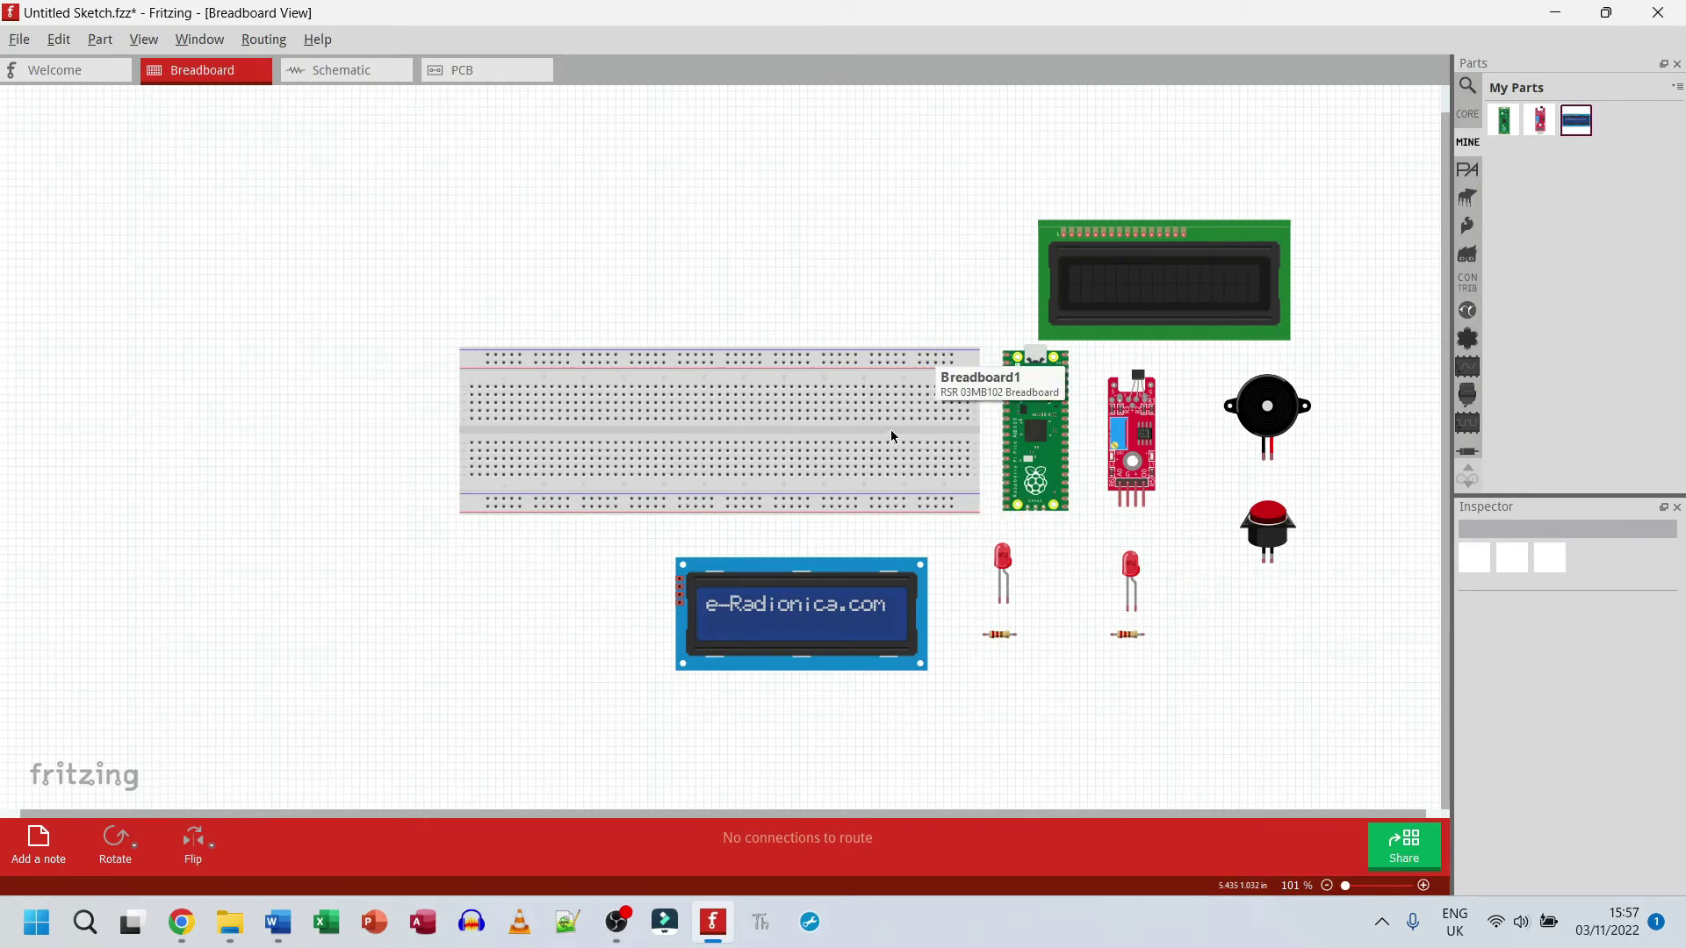
- Fine-tune the blue I2C LCD's position below the breadboard and move the green 16x2 LCD slightly farther above the Pico
ctrl+scroll(890, 429, up, 1)
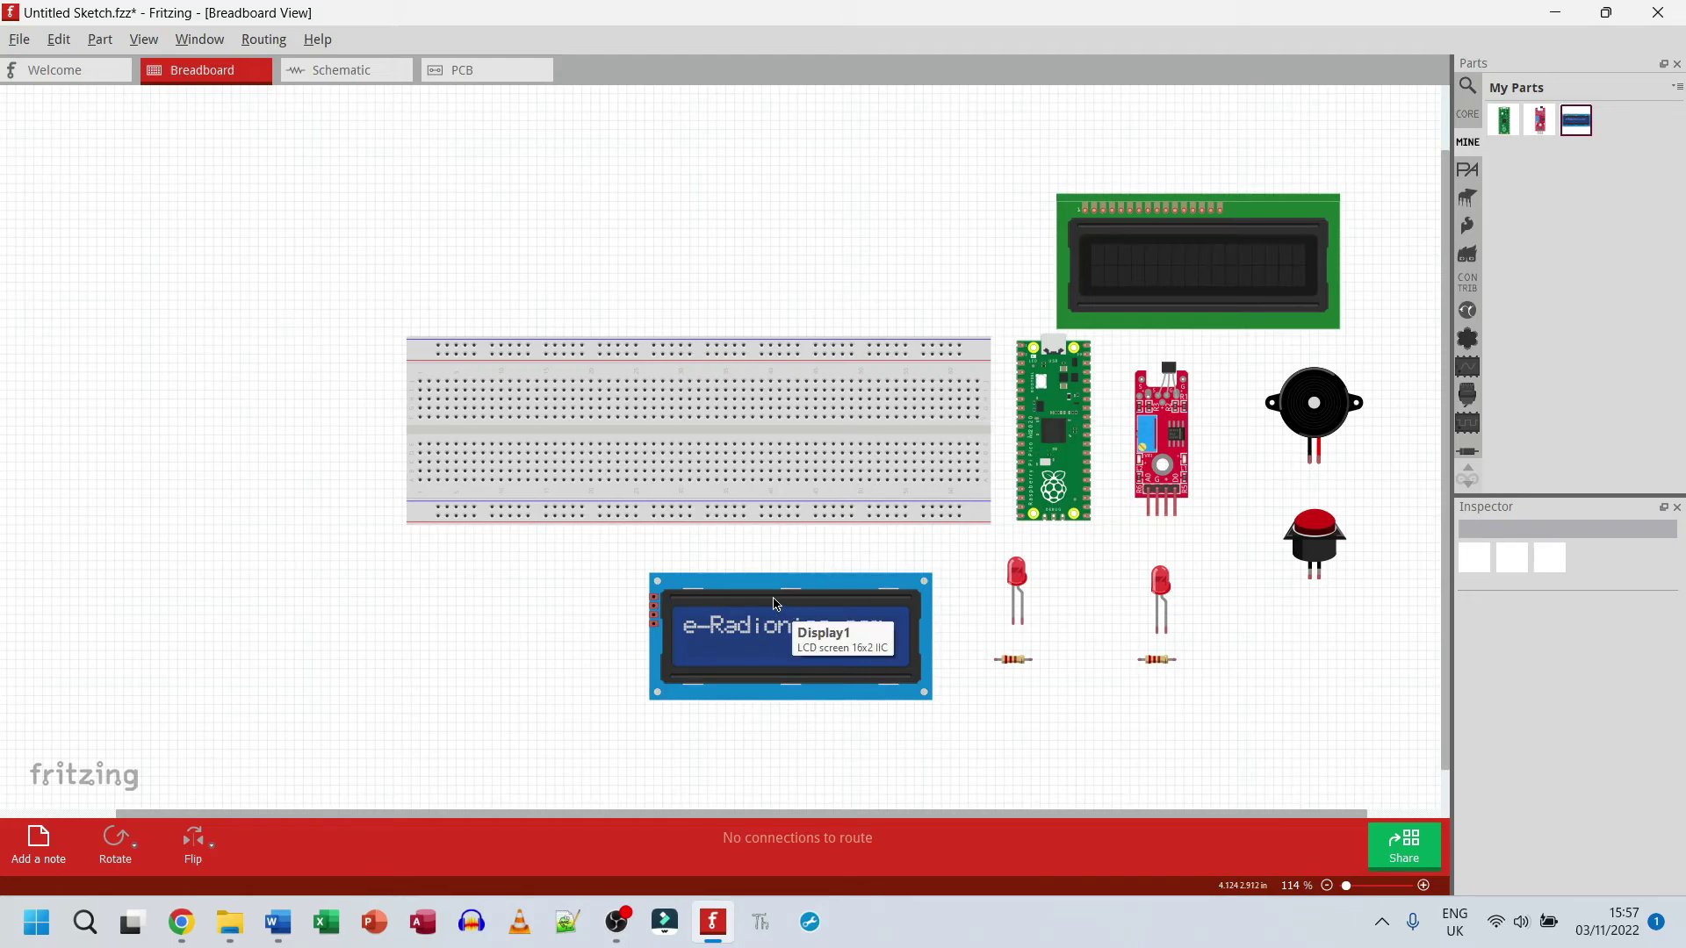
mouse_move(775, 604)
mouse_down()
mouse_move(809, 576)
mouse_move(791, 577)
mouse_up()
key(Left)
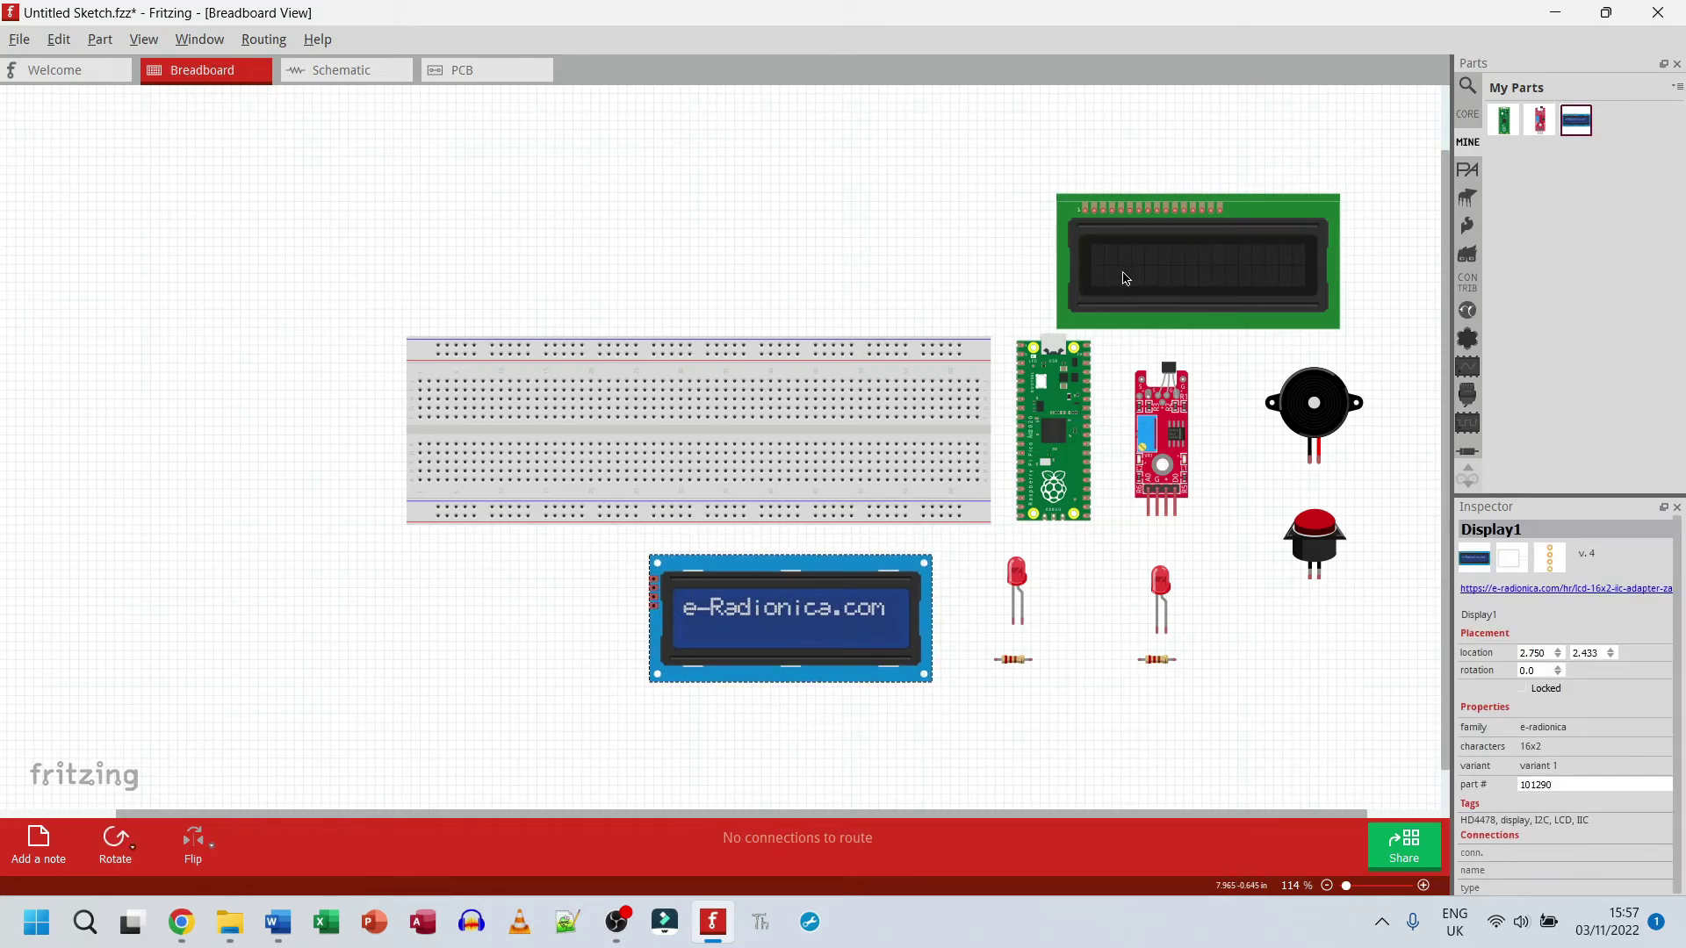
drag(1124, 278, 1103, 216)
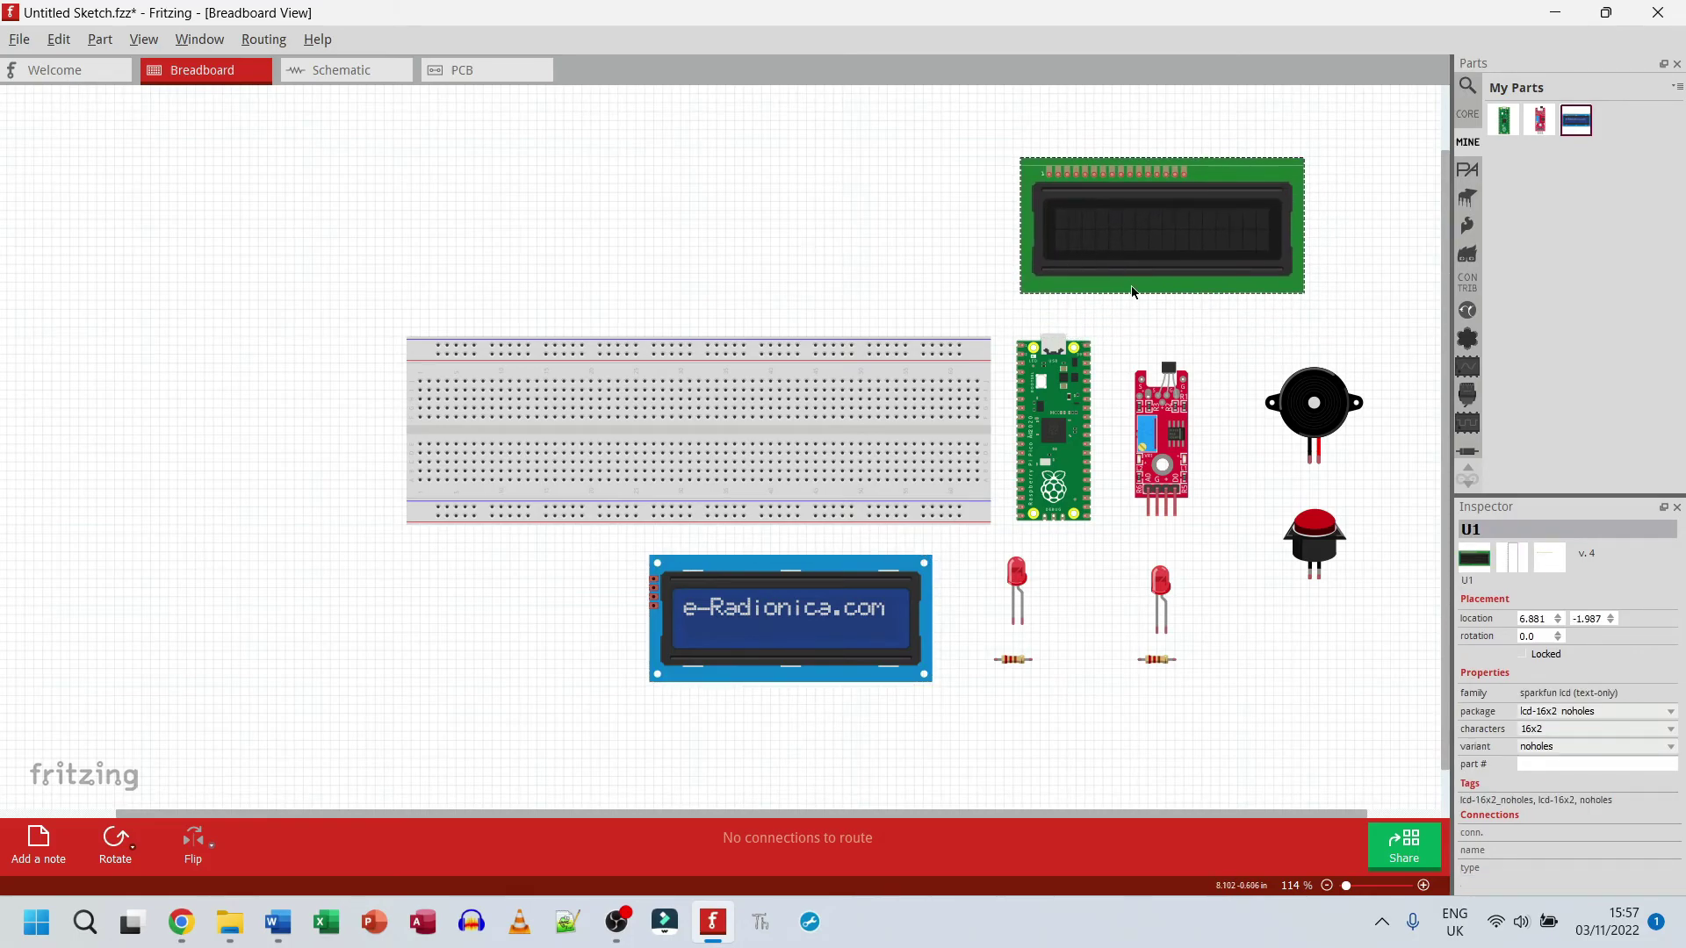
mouse_move(788, 660)
mouse_down()
mouse_move(777, 643)
mouse_move(778, 657)
mouse_up()
- Review the Hall Sensor, Push to Close Button, Buzzer and 220 Ohm Resistor rows in Word's component table, and return to Fritzing
key(alt+Tab)
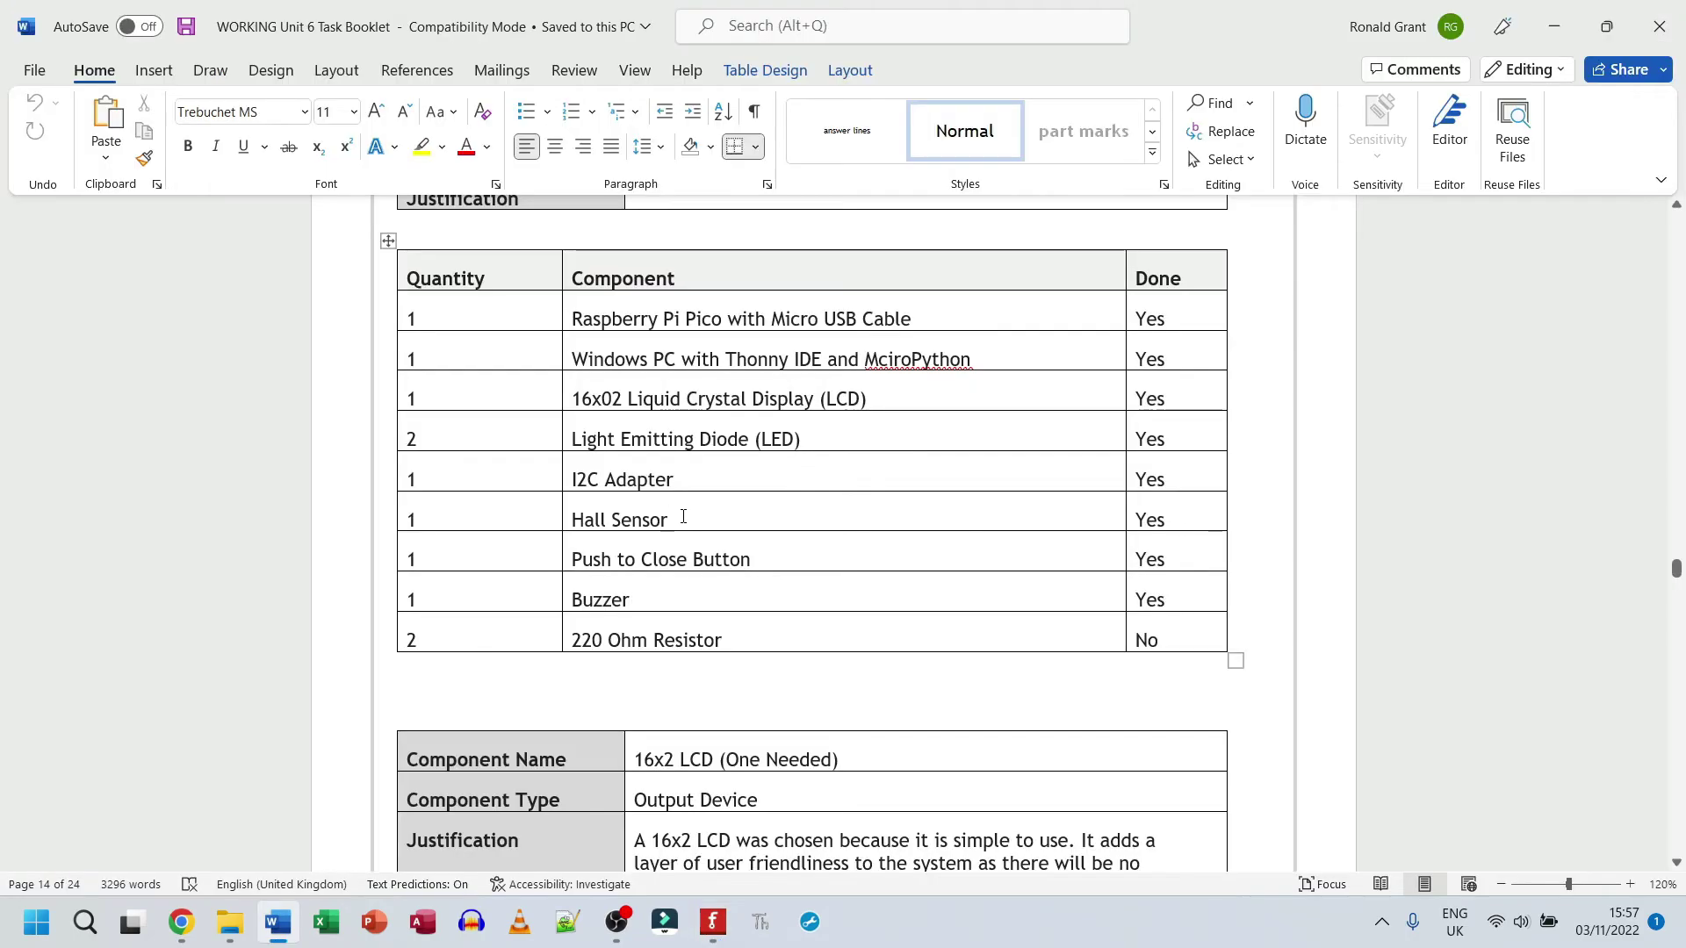
drag(669, 520, 579, 525)
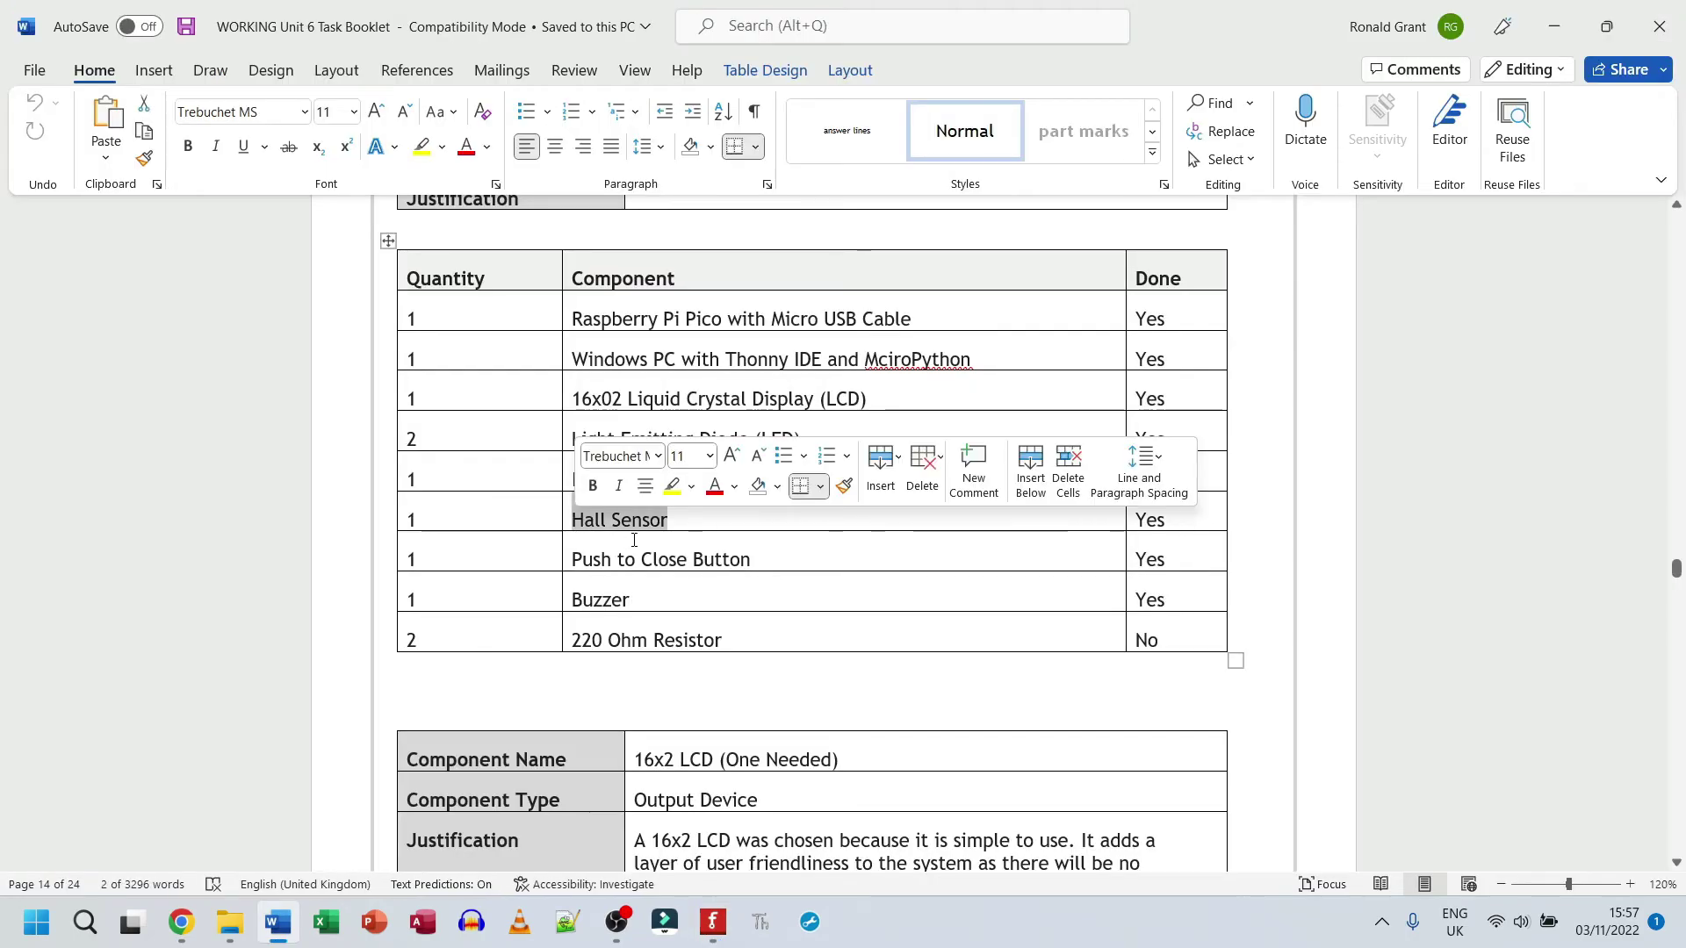
drag(751, 563, 573, 562)
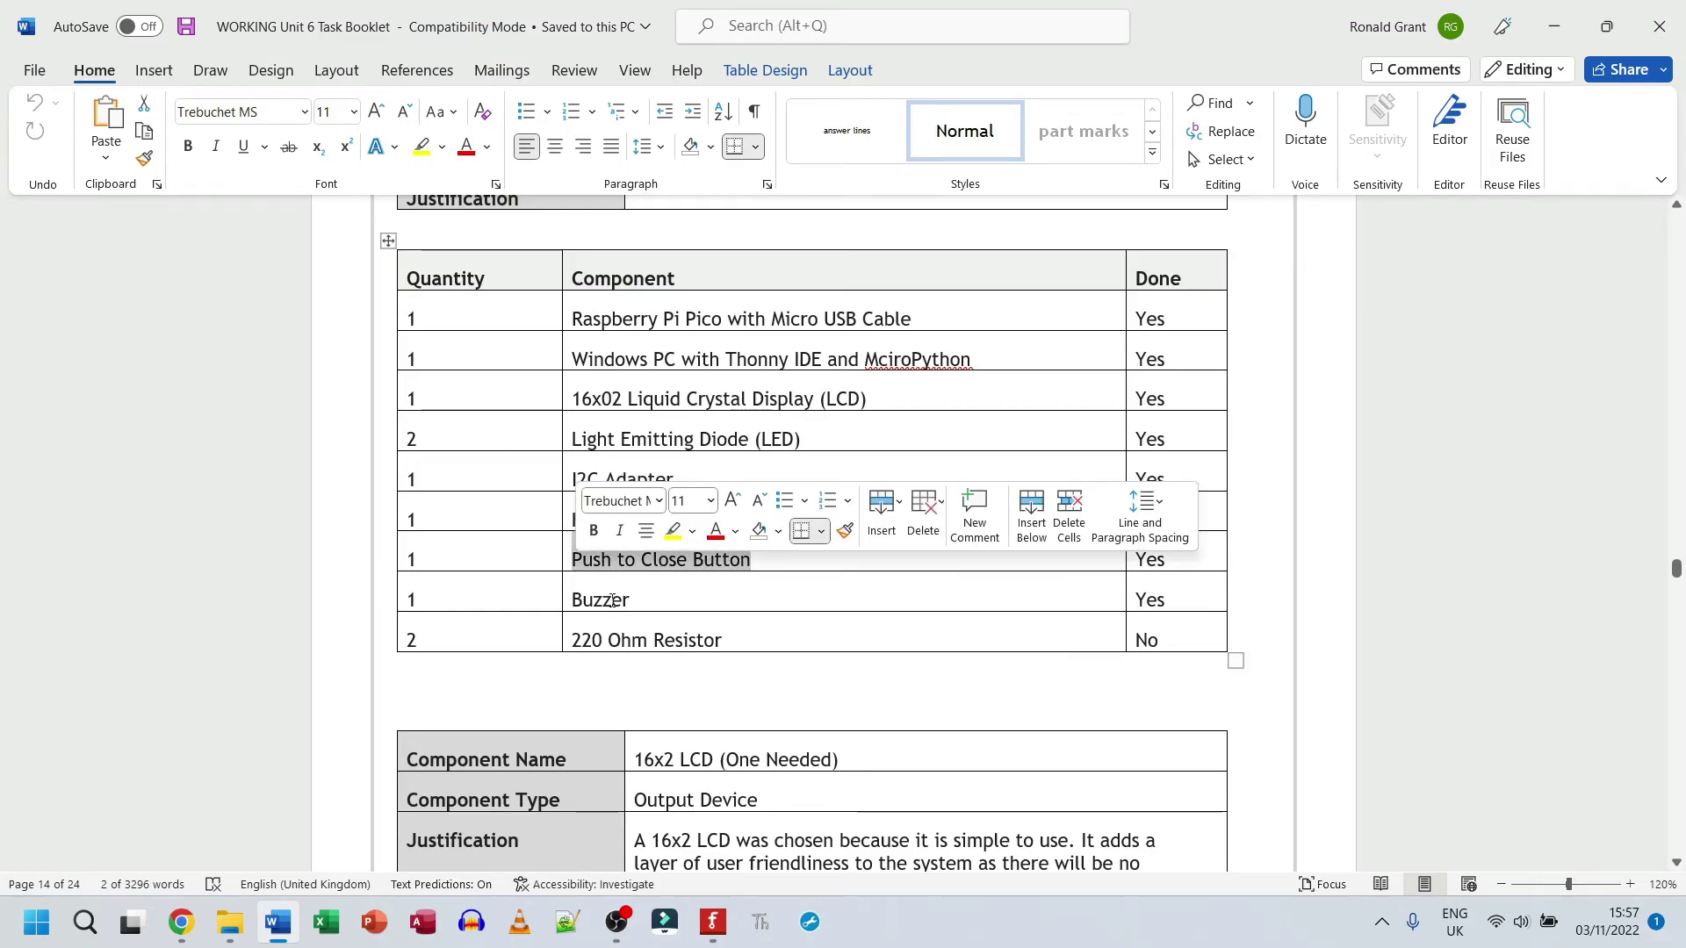
drag(649, 604, 573, 602)
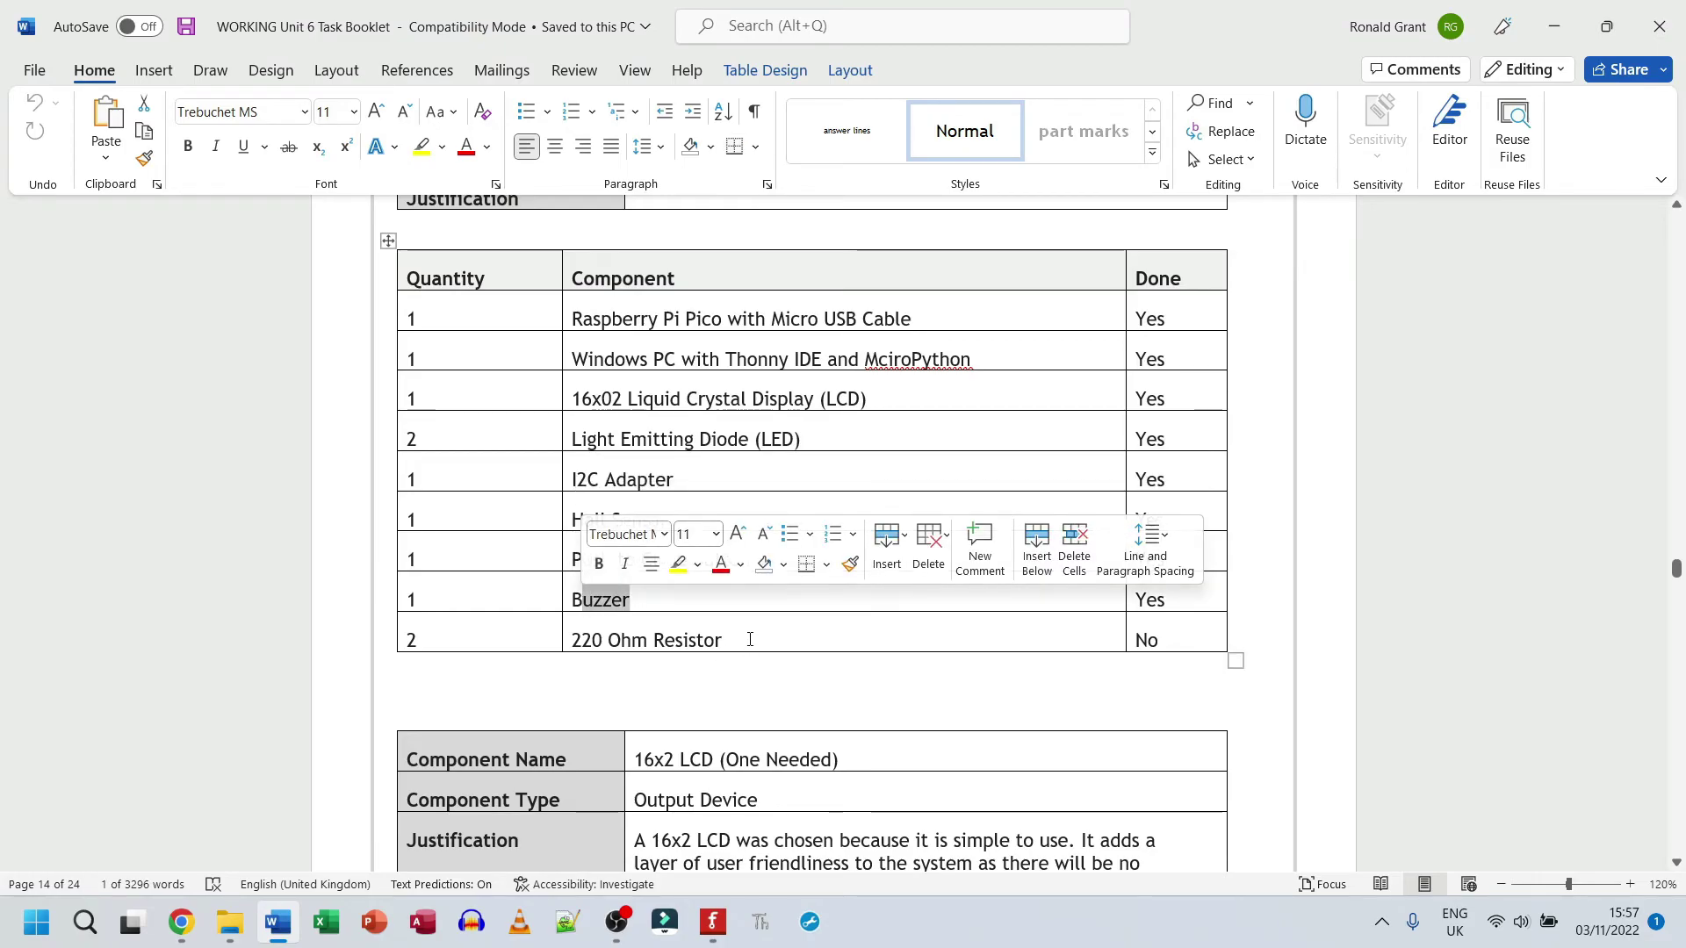
drag(750, 641, 573, 640)
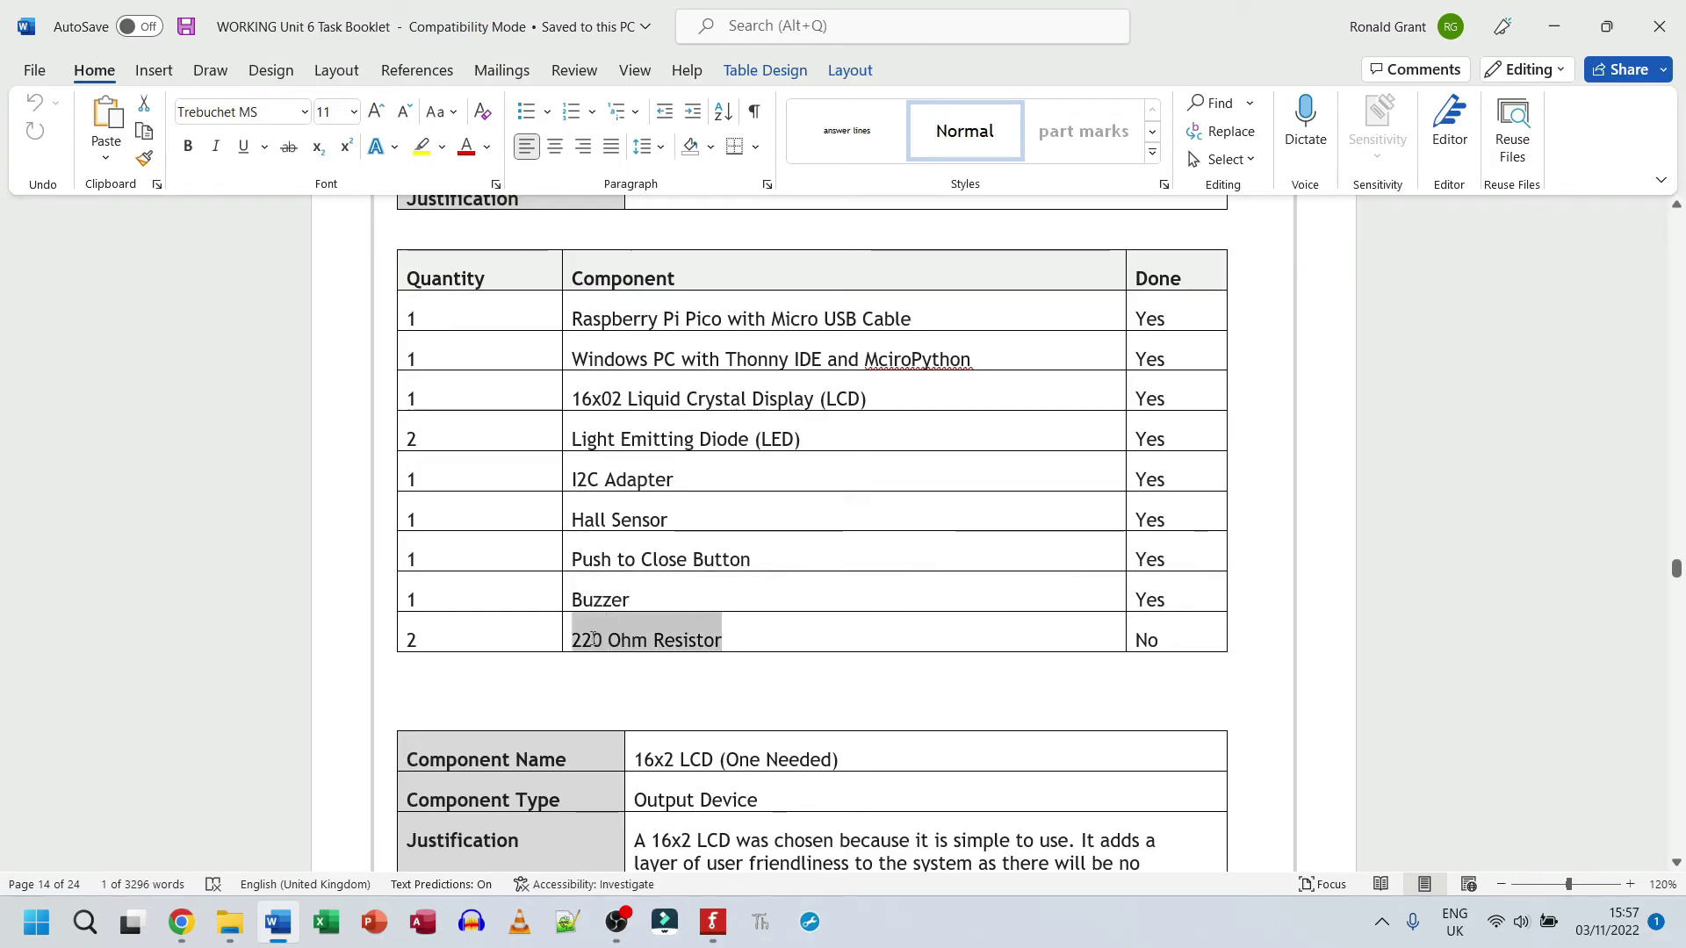
click(726, 640)
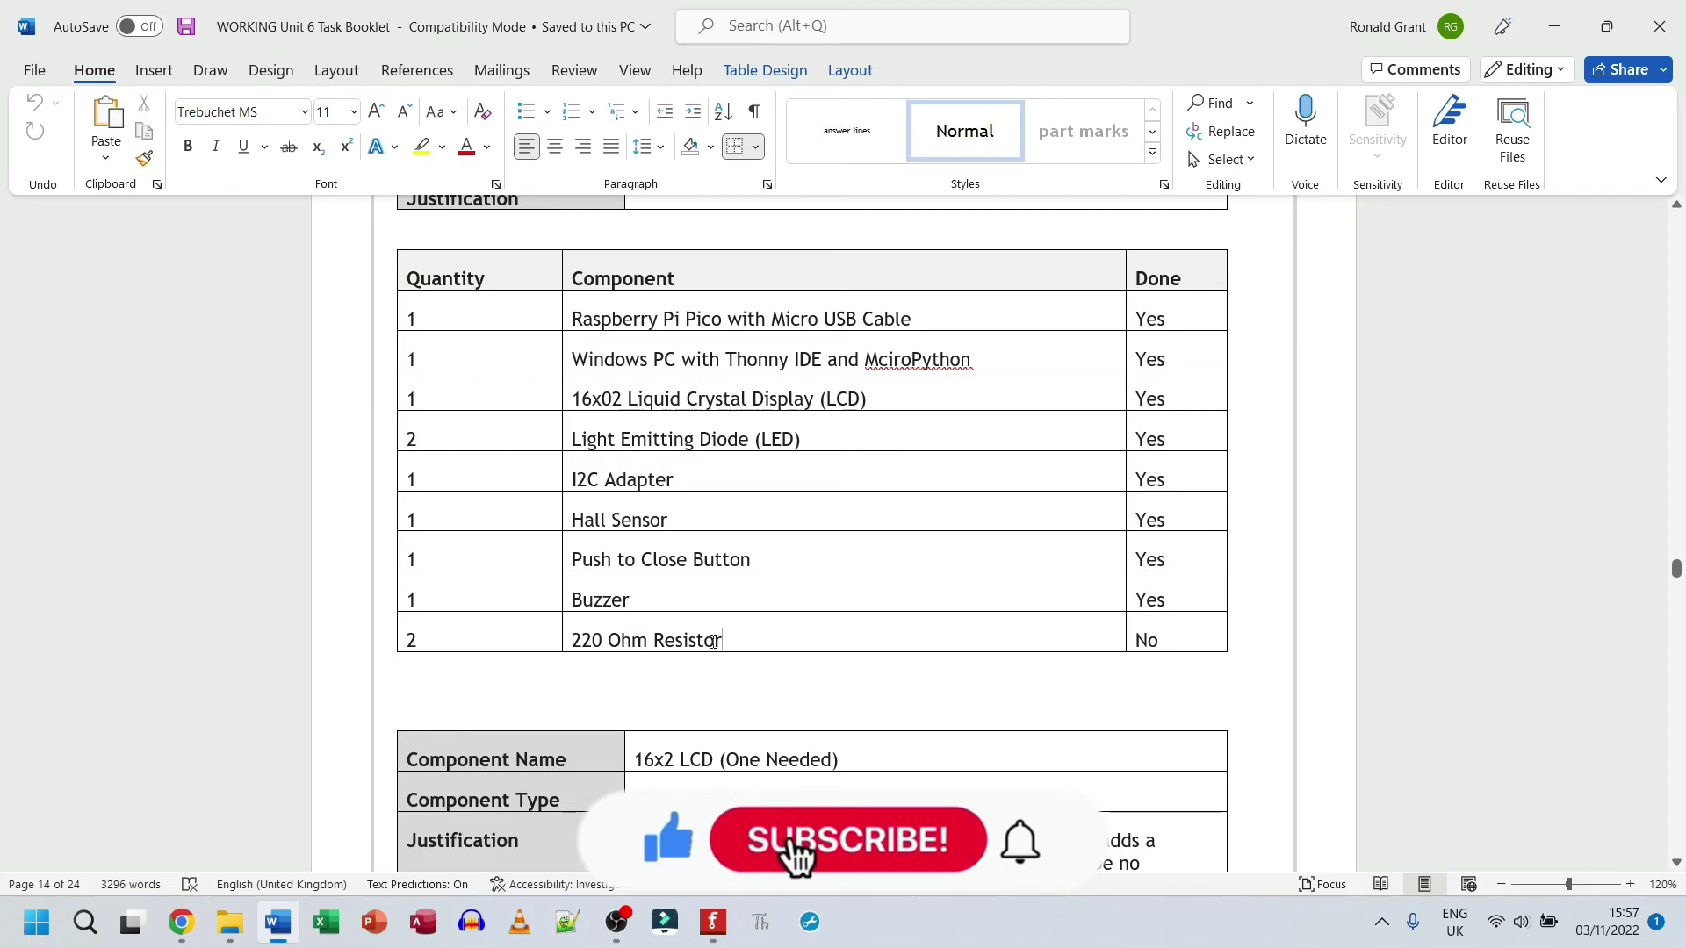
drag(739, 648, 579, 651)
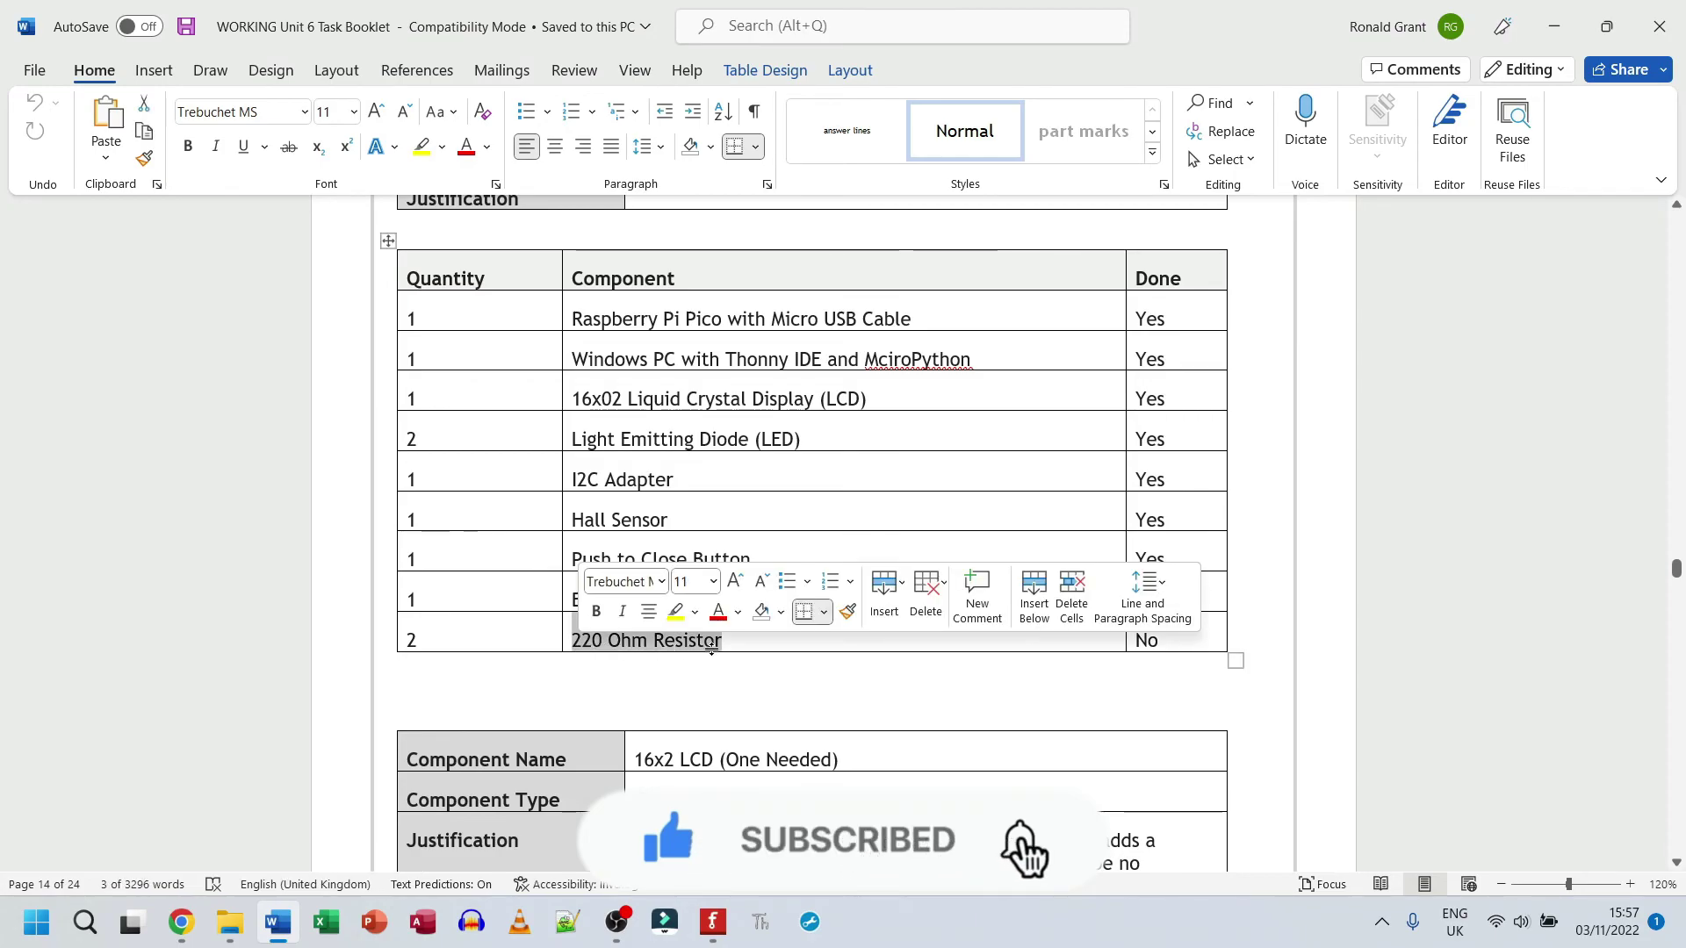
click(734, 633)
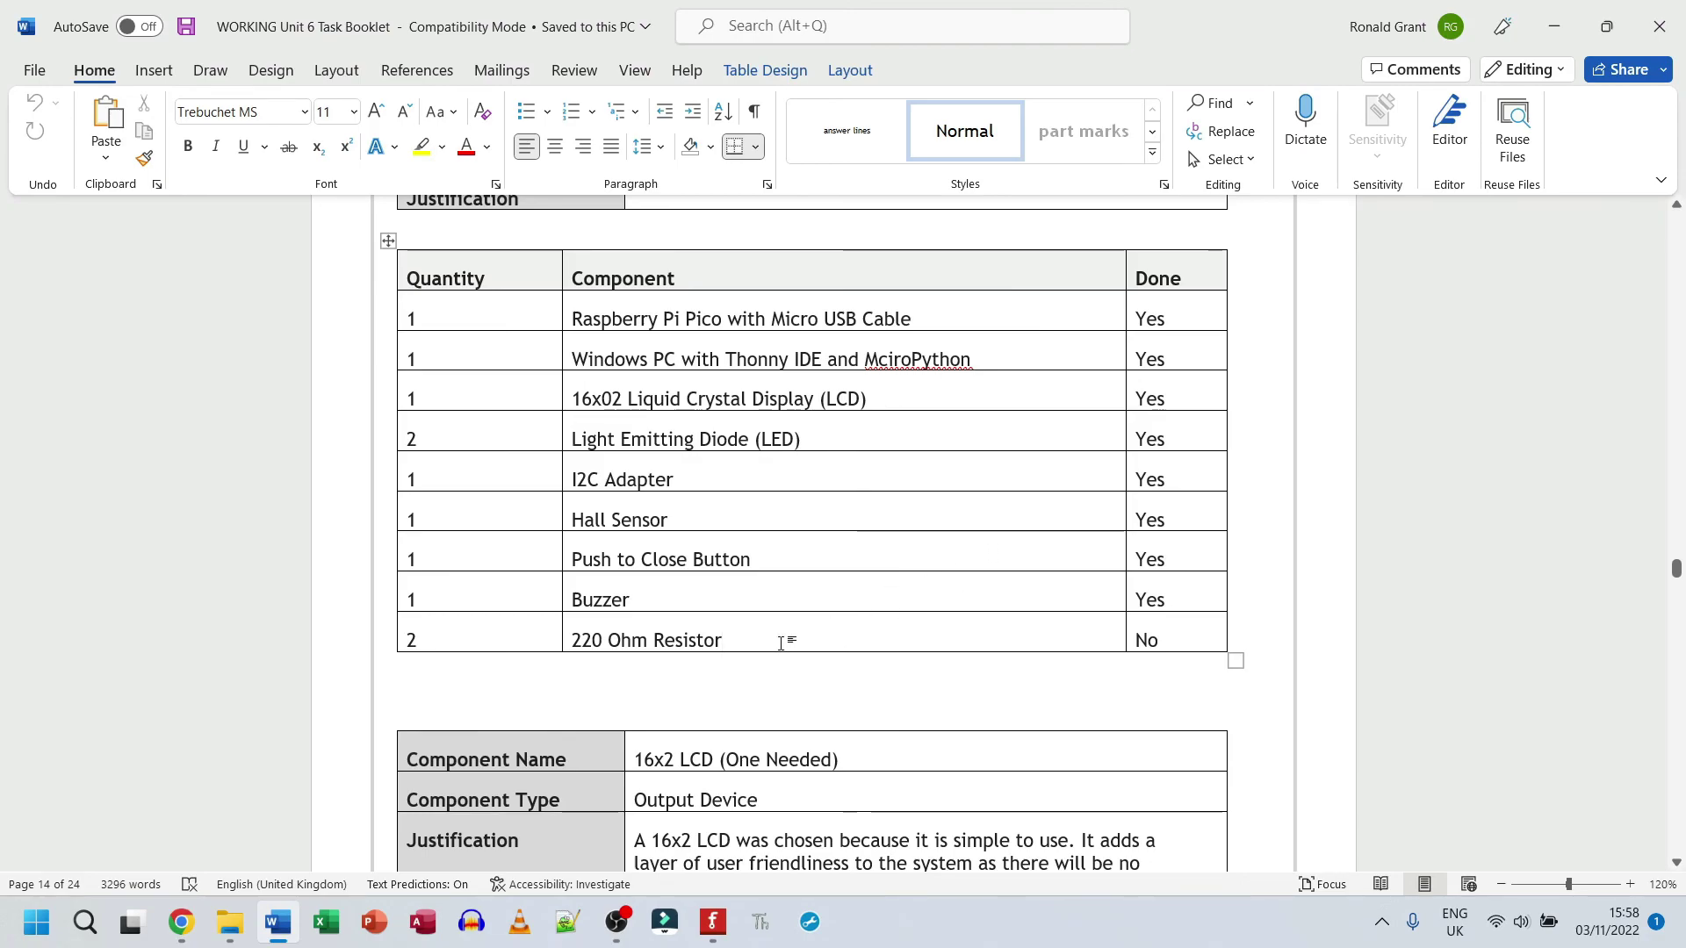
drag(780, 643, 790, 318)
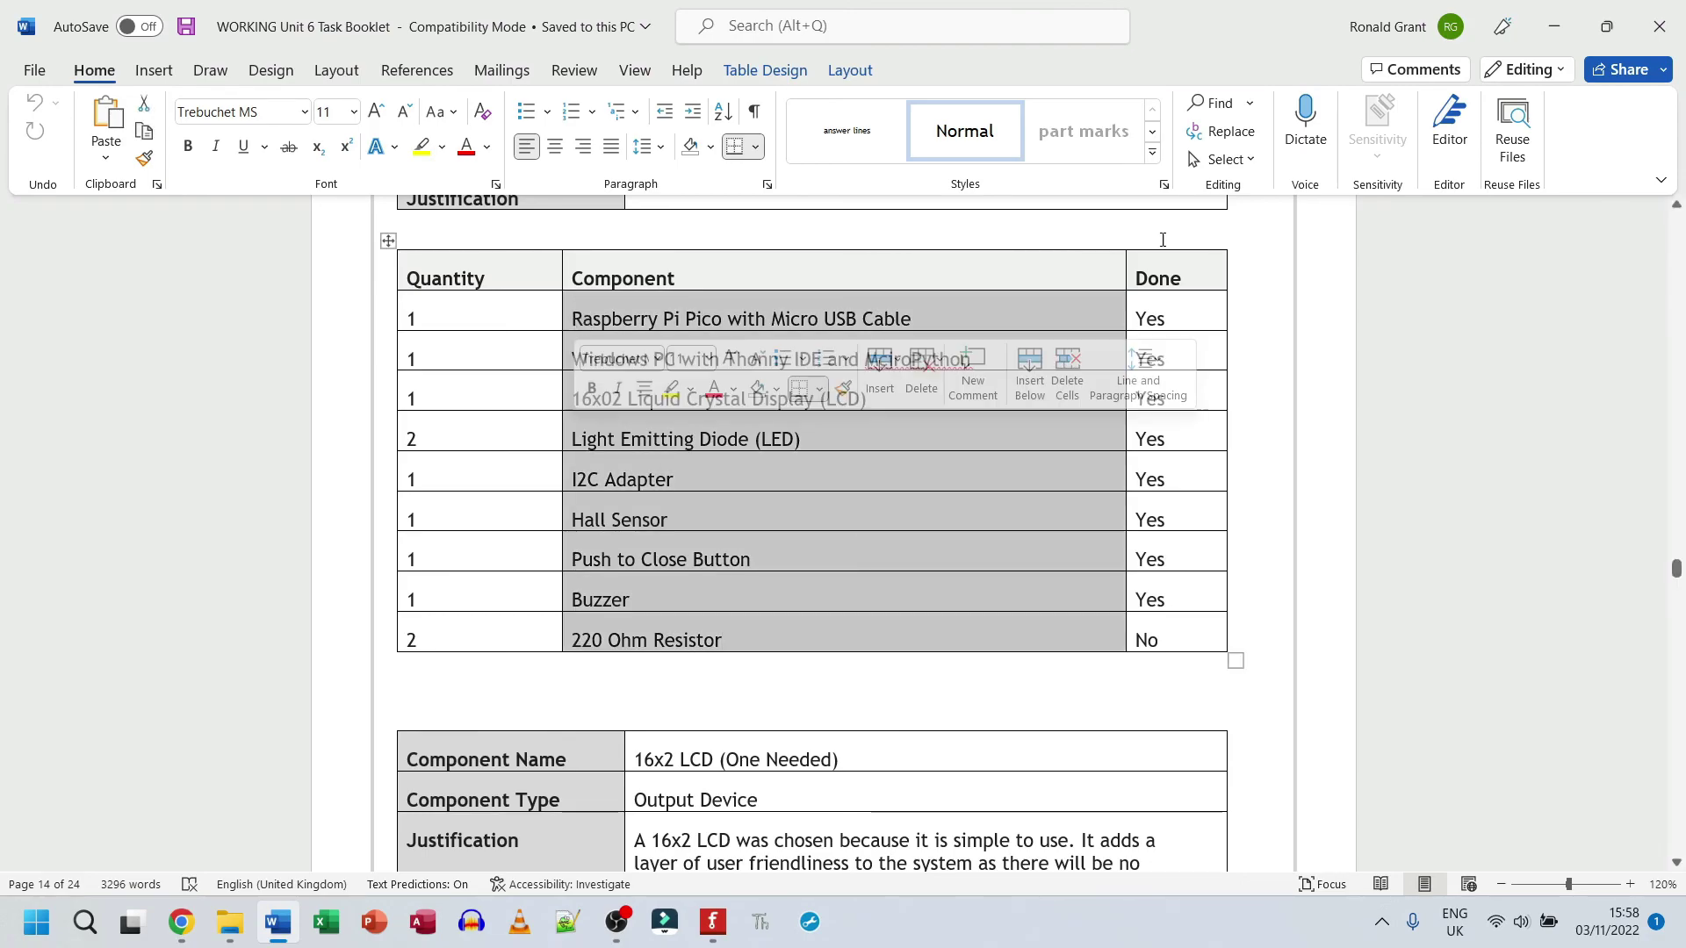
click(1554, 27)
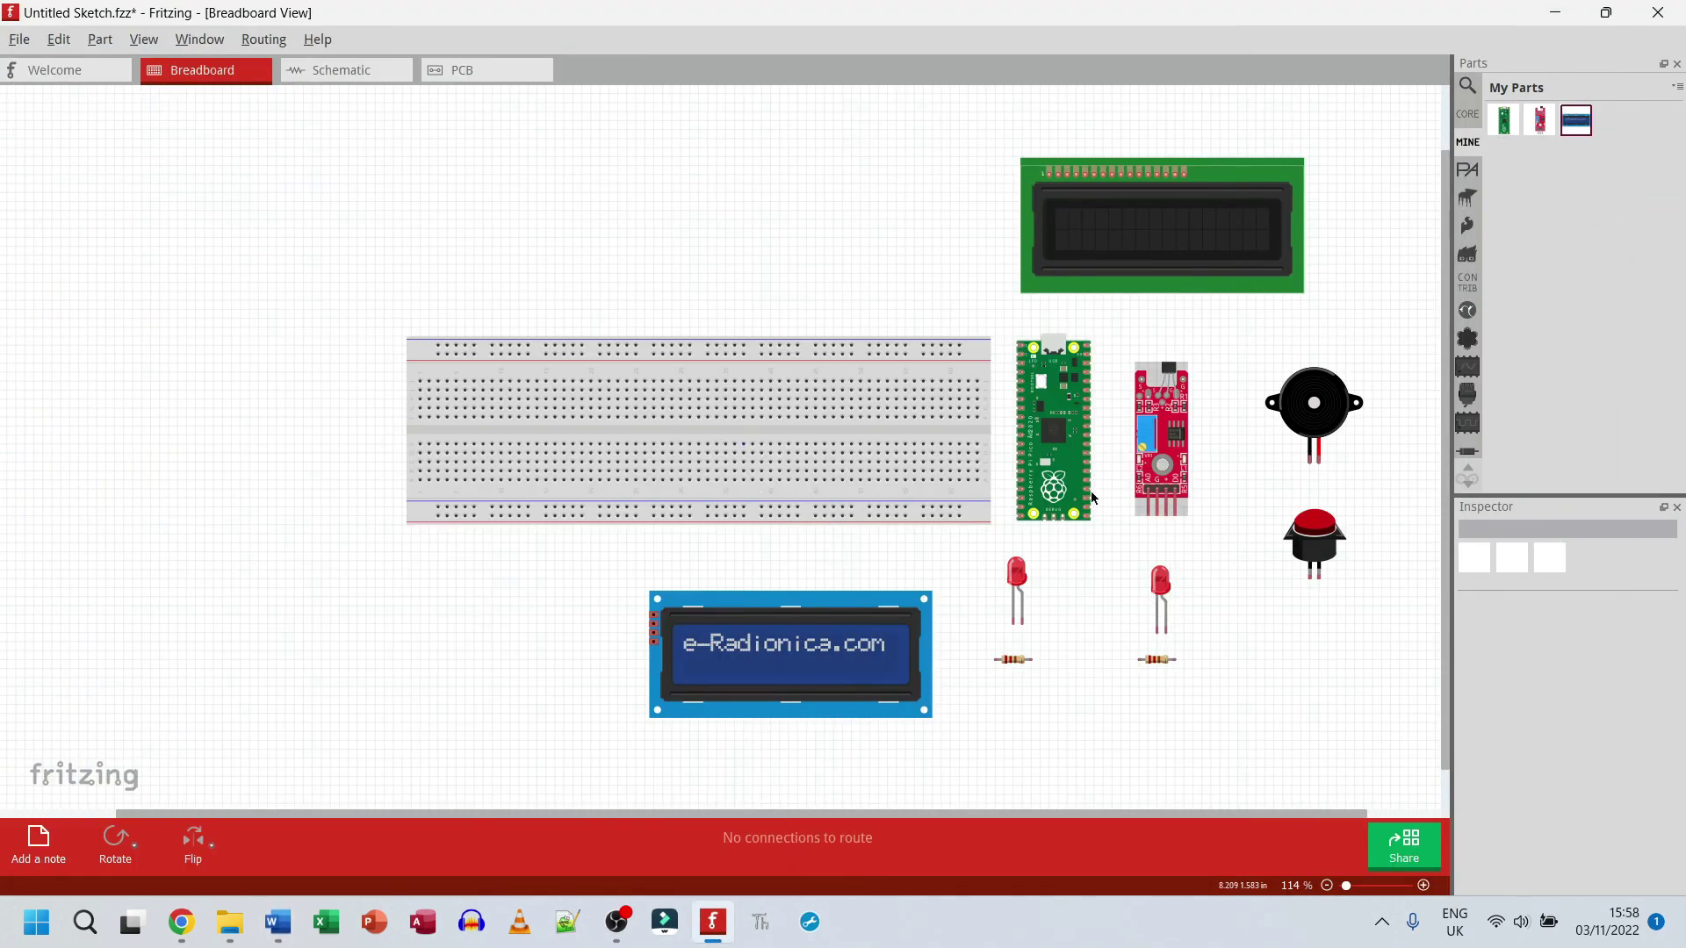